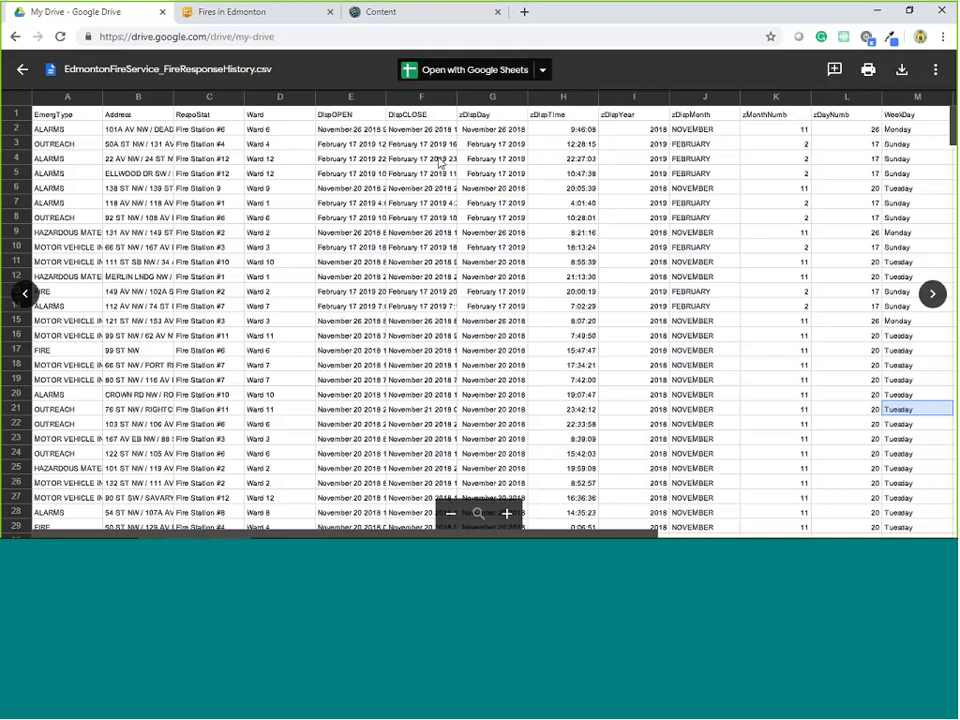
Switch to the Fires in Edmonton dashboard, filter emergency responses to the last 28 days, and look through the incident list.
{"action": "left_click", "coordinate": [298, 15]}
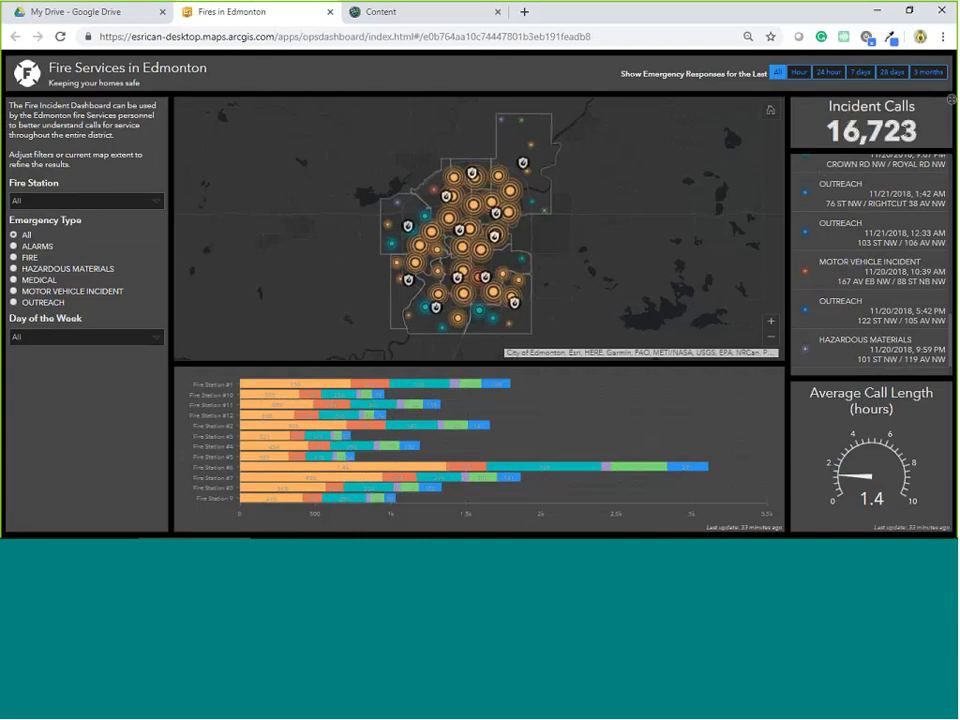
{"action": "left_click", "coordinate": [891, 73]}
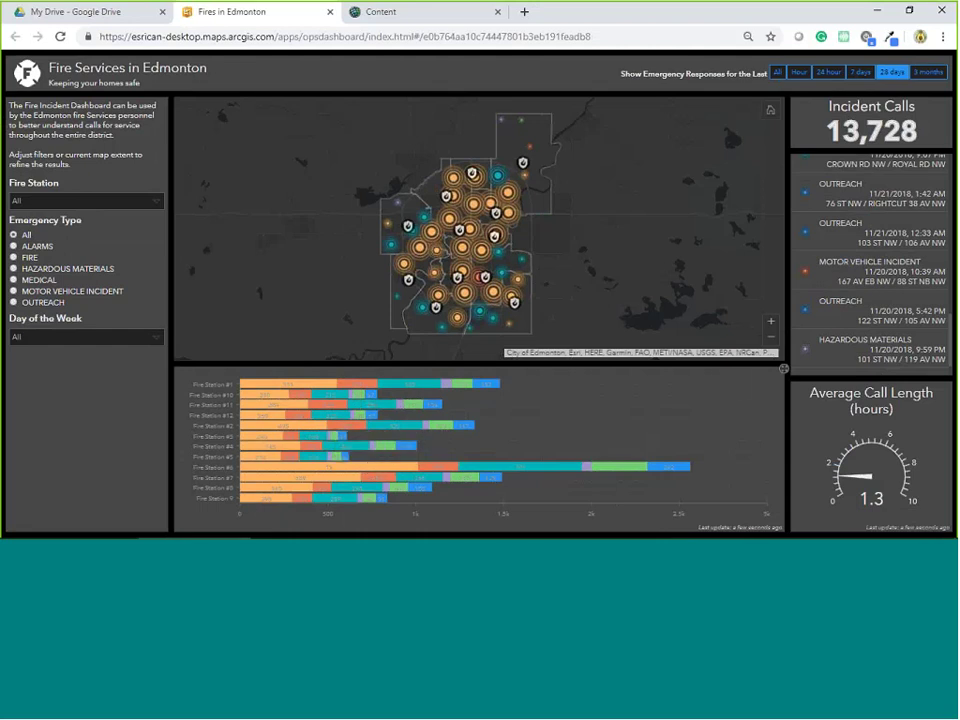
{"action": "scroll", "coordinate": [820, 245], "scroll_direction": "down", "scroll_amount": 1}
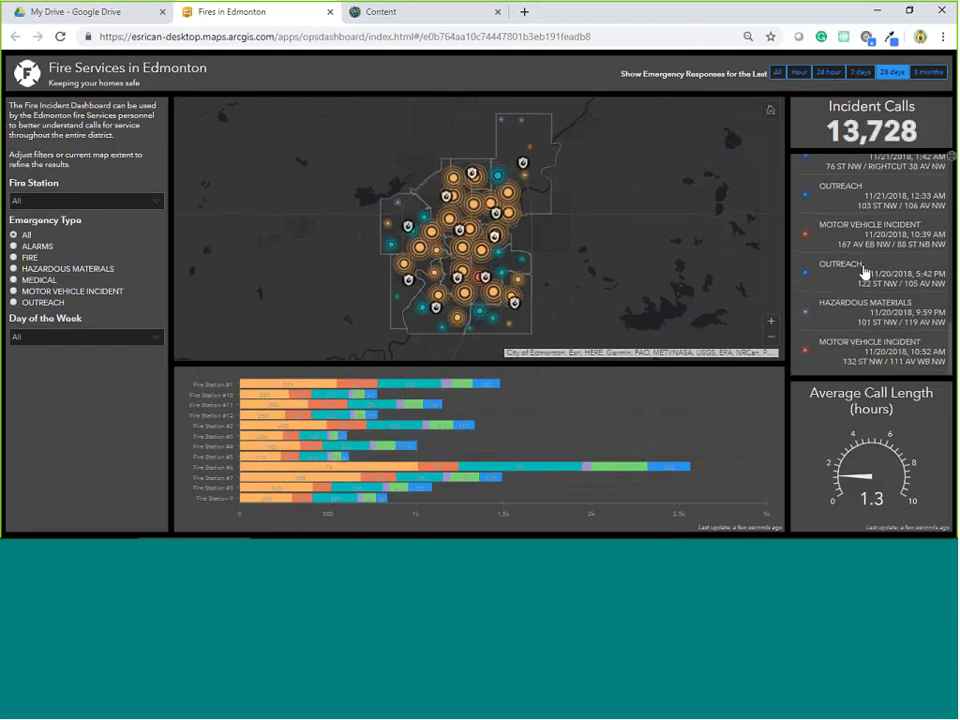
{"action": "scroll", "coordinate": [865, 270], "scroll_direction": "up", "scroll_amount": 5}
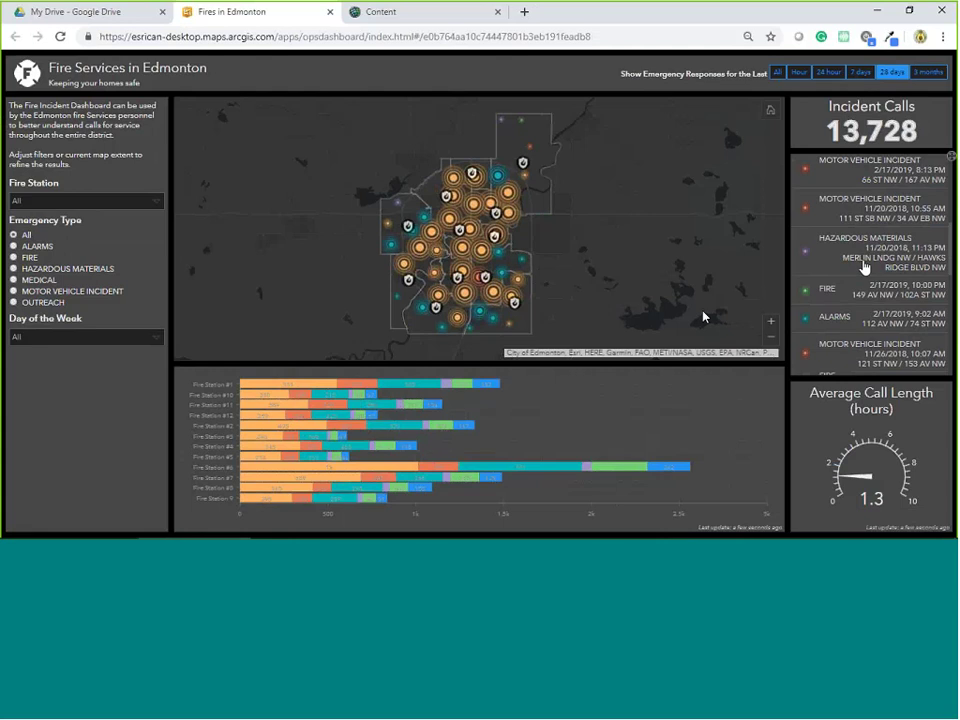
Go to the ArcGIS Online content page and start adding an item from the Google Drive cloud drive.
{"action": "left_click", "coordinate": [370, 12]}
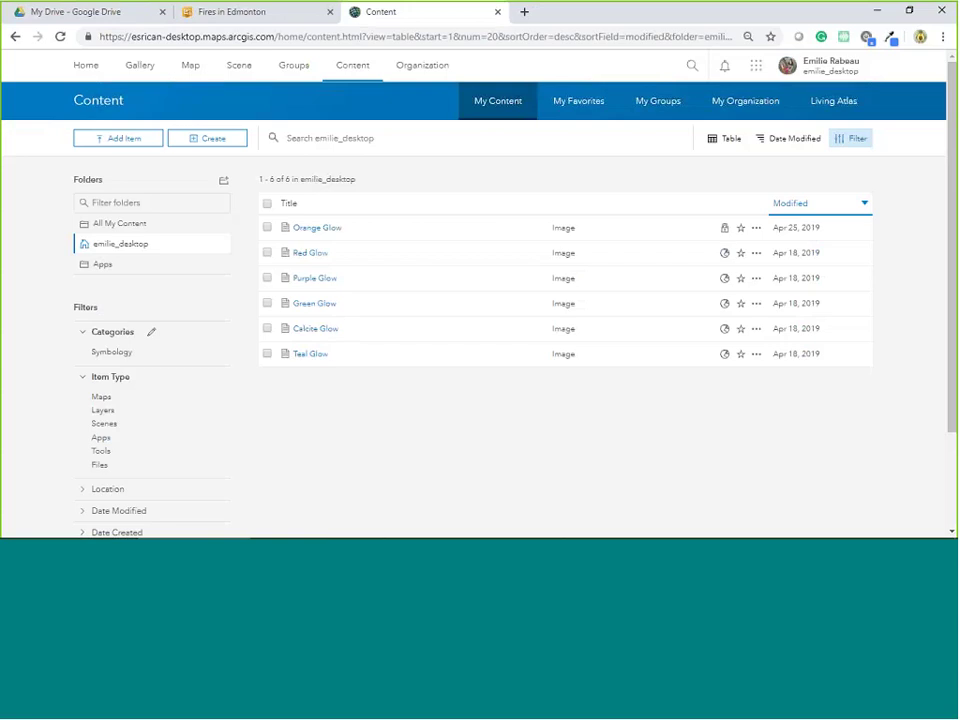
{"action": "left_click", "coordinate": [140, 148]}
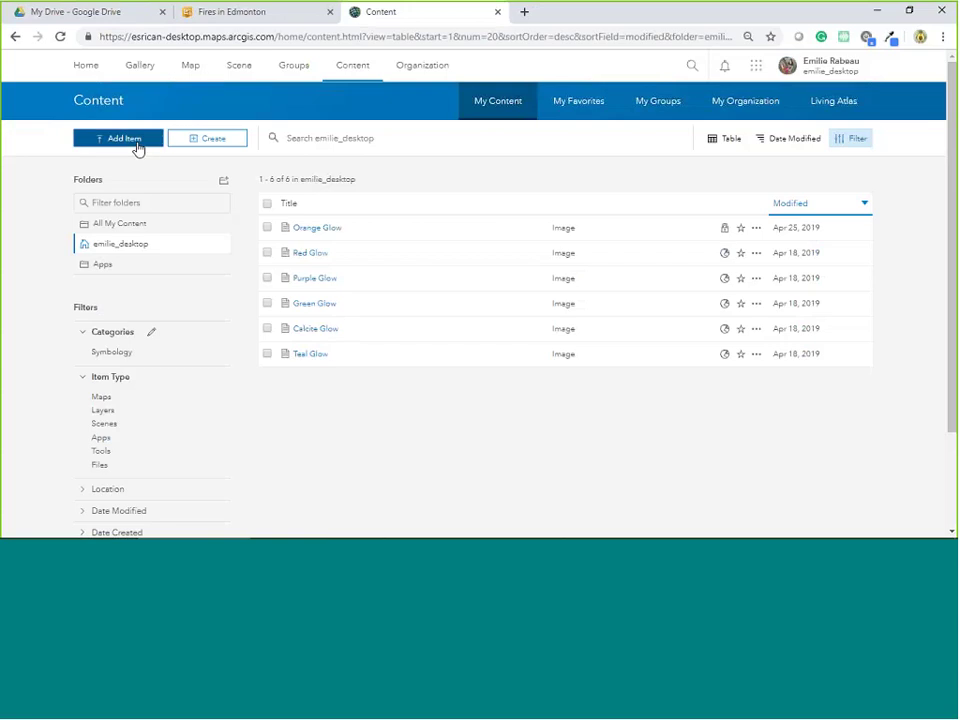
{"action": "left_click", "coordinate": [139, 148]}
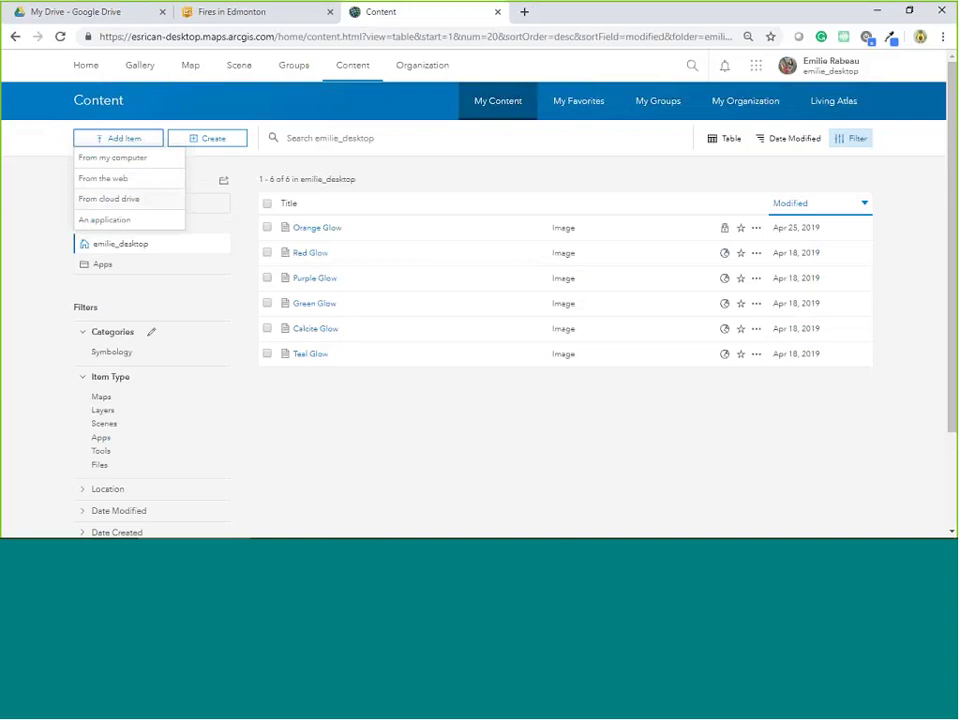
{"action": "left_click", "coordinate": [131, 202]}
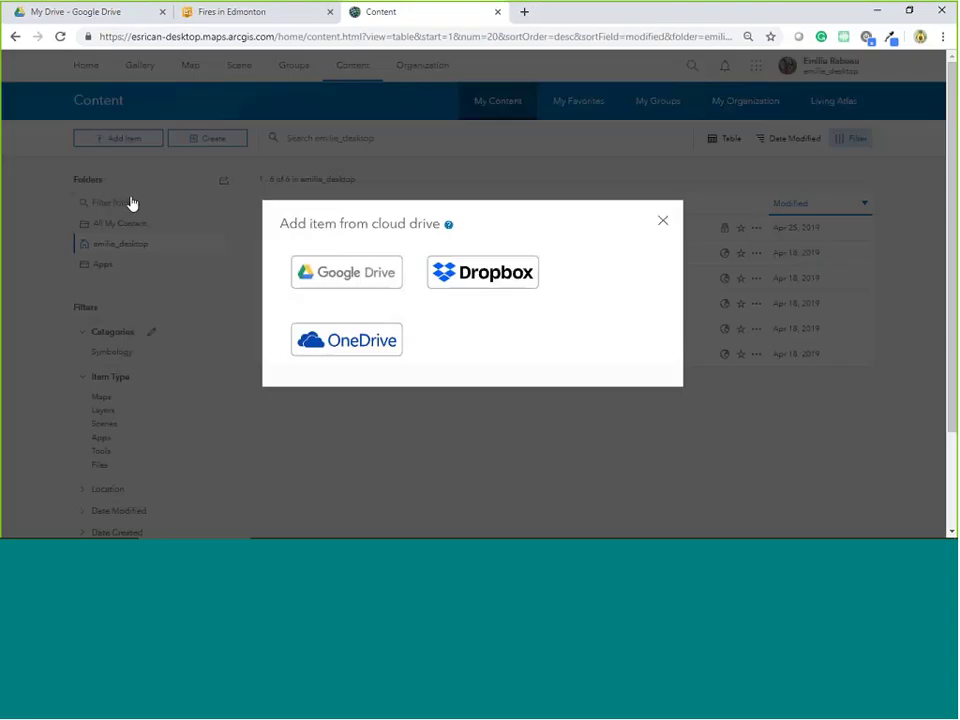
{"action": "left_click", "coordinate": [340, 283]}
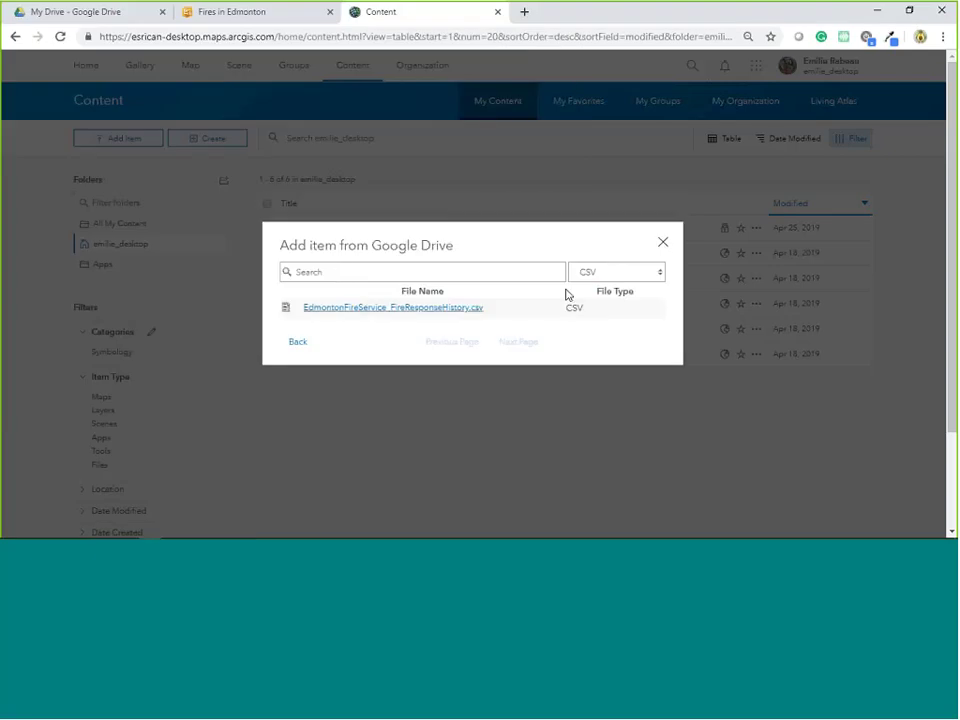
Browse the Google Drive files of type Excel and File Geodatabase, and return the file type filter to CSV.
{"action": "left_click", "coordinate": [600, 272]}
{"action": "left_click", "coordinate": [588, 297]}
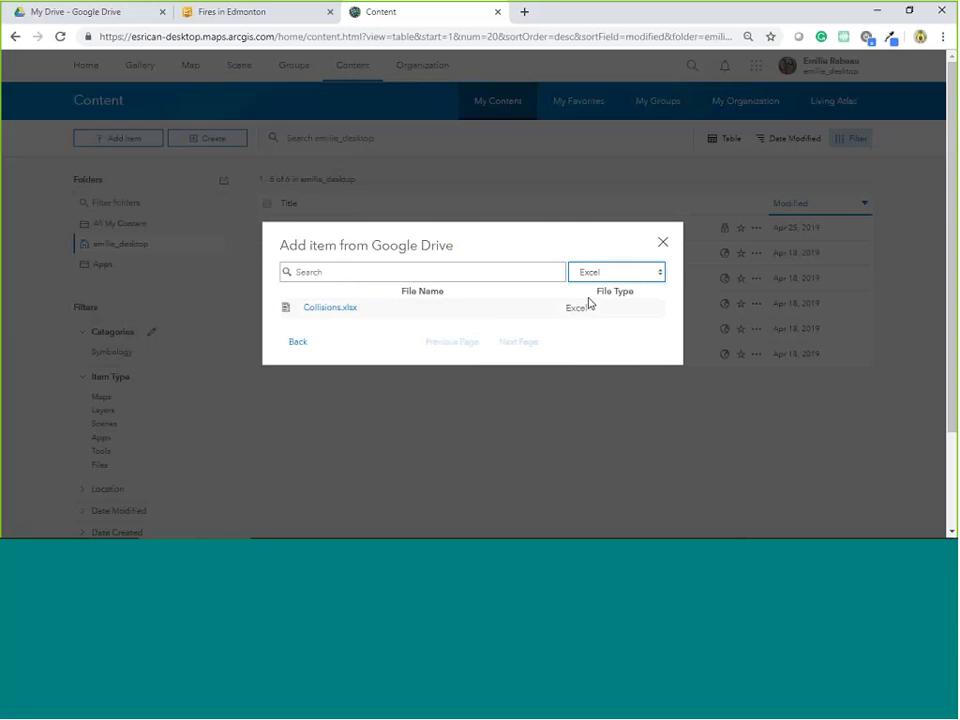
{"action": "left_click", "coordinate": [612, 273]}
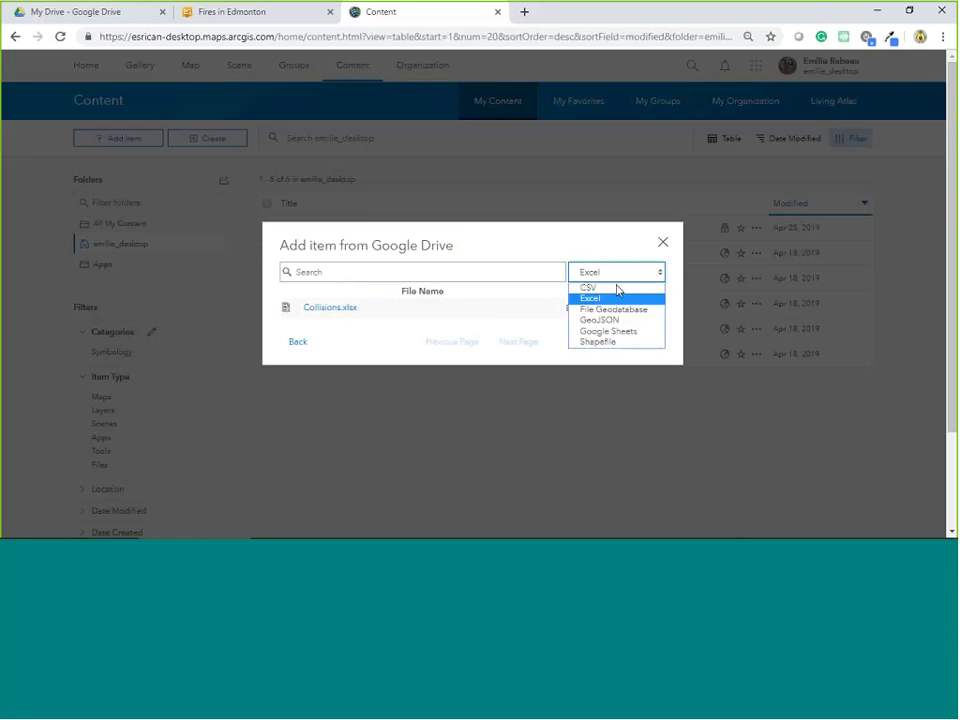
{"action": "left_click", "coordinate": [612, 309]}
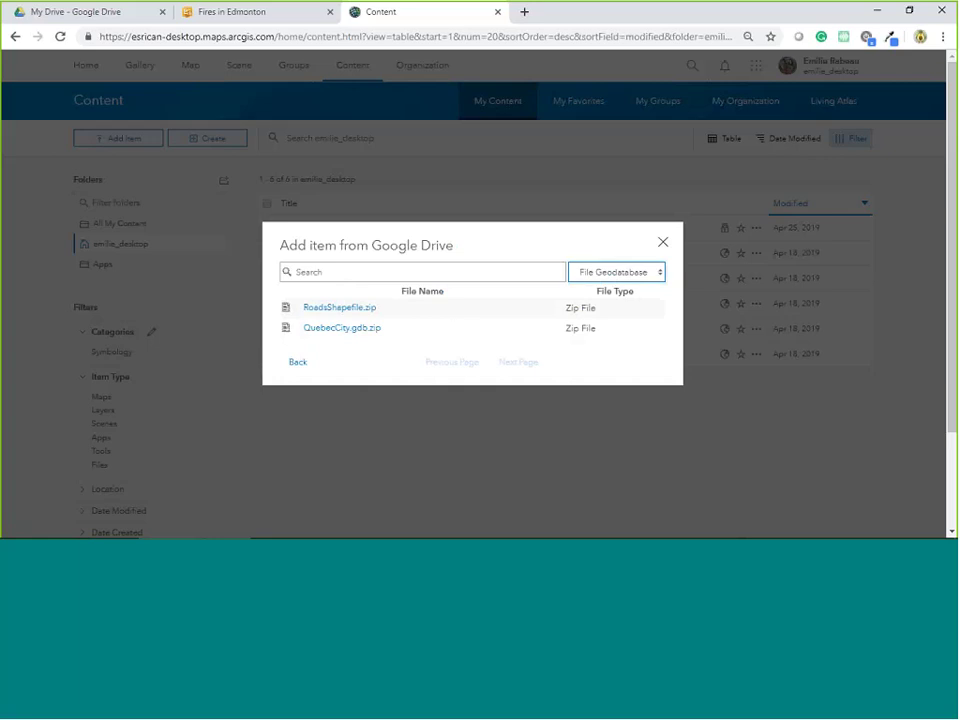
{"action": "left_click", "coordinate": [578, 278]}
{"action": "left_click", "coordinate": [579, 285]}
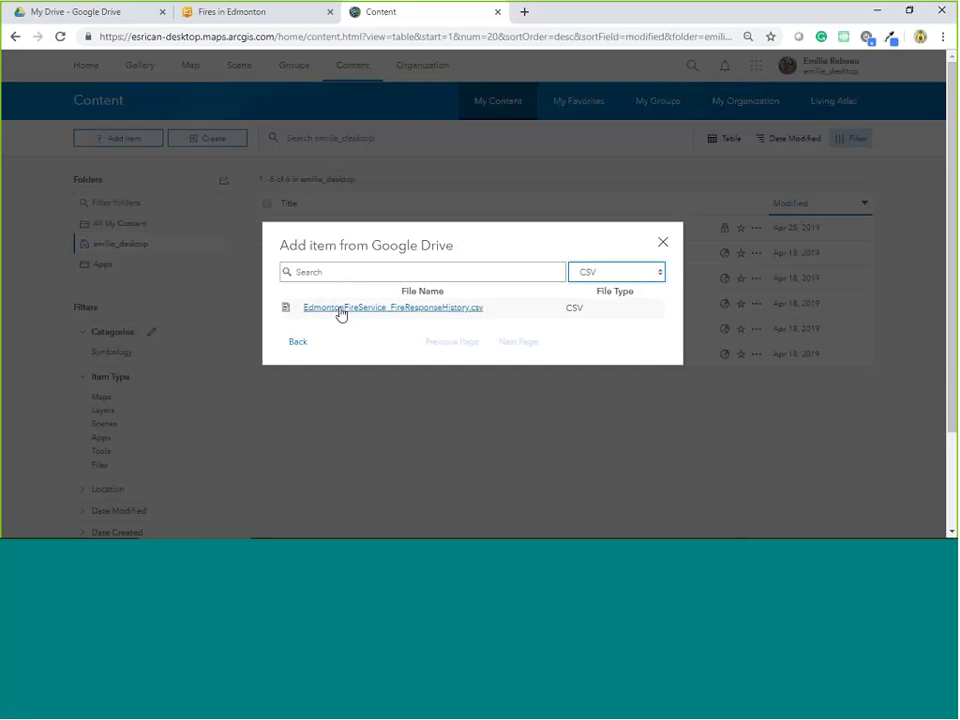
Choose EdmontonFireService_FireResponseHistory.csv as the item to add and title it Fire Events.
{"action": "left_click", "coordinate": [343, 312]}
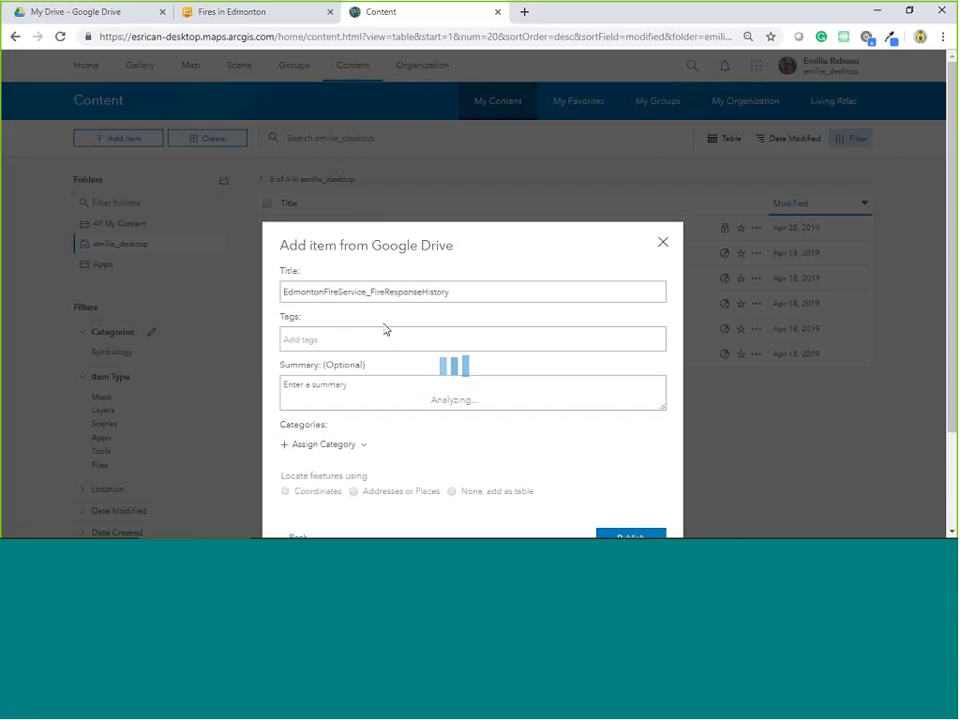
{"action": "left_click", "coordinate": [462, 293]}
{"action": "left_click_drag", "start_coordinate": [463, 294], "coordinate": [279, 291]}
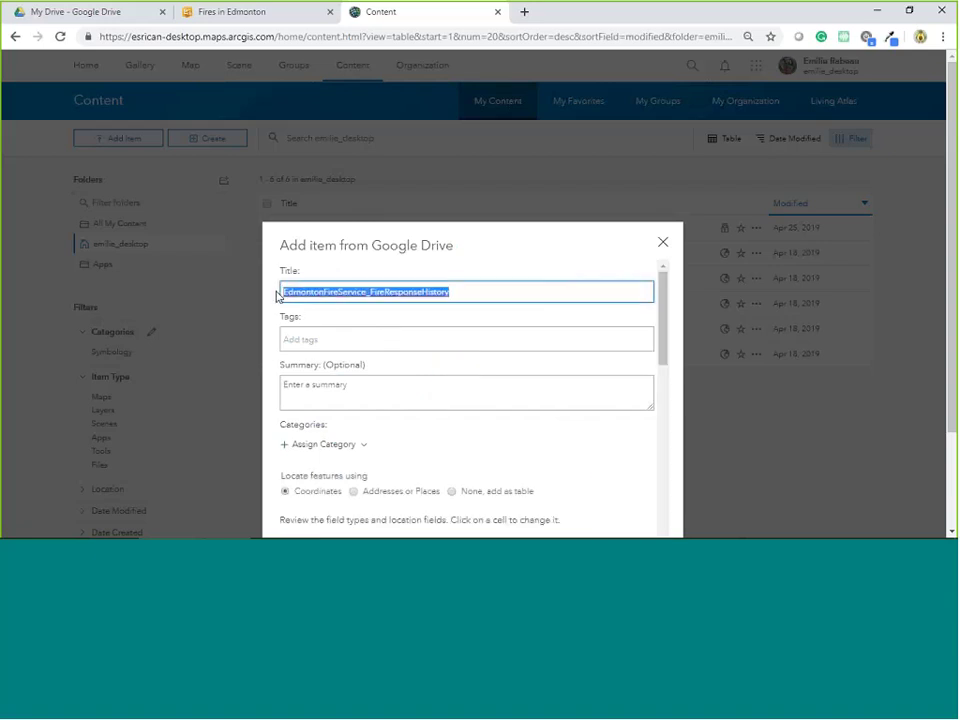
{"action": "key", "text": "BackSpace"}
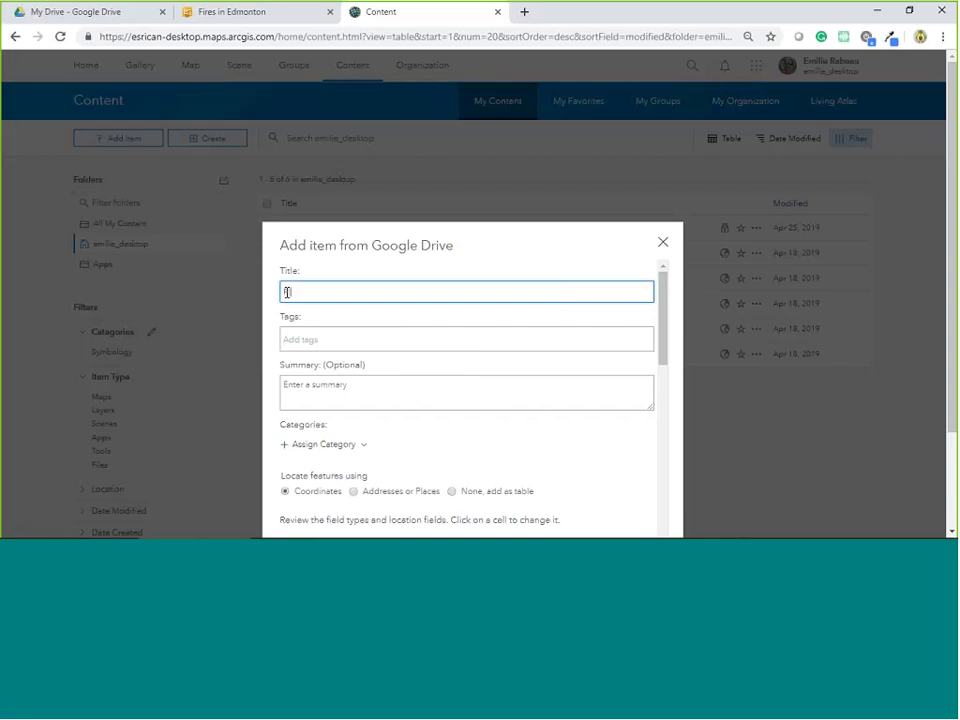
{"action": "type", "text": "Fire Events"}
Add the tag Fire Service to the new item.
{"action": "left_click", "coordinate": [311, 340]}
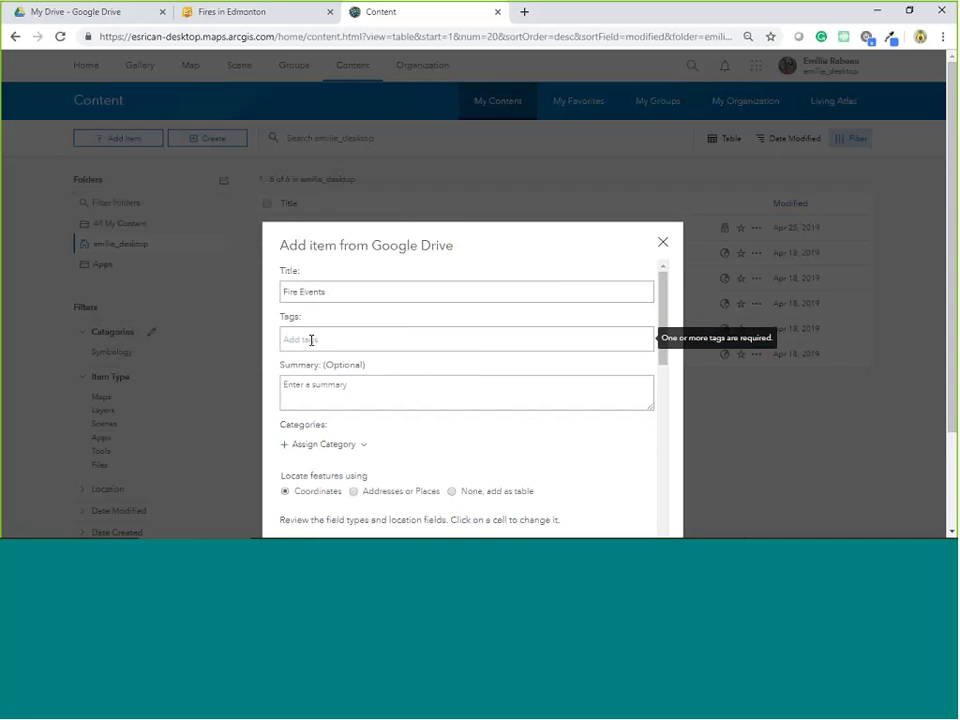
{"action": "type", "text": "Fire"}
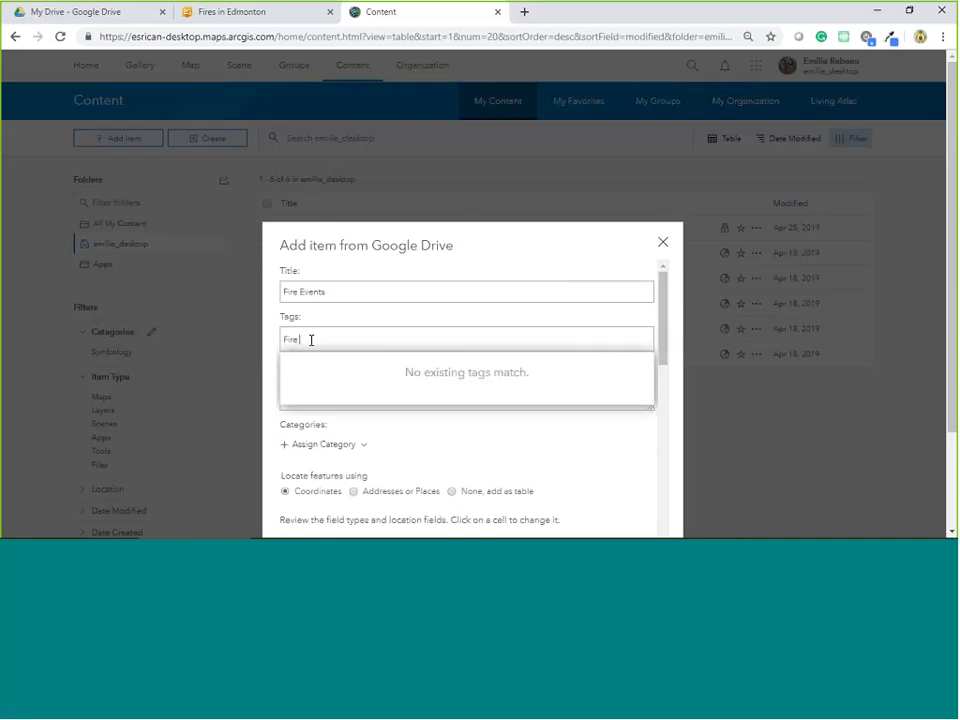
{"action": "type", "text": " Service"}
{"action": "key", "text": "Return"}
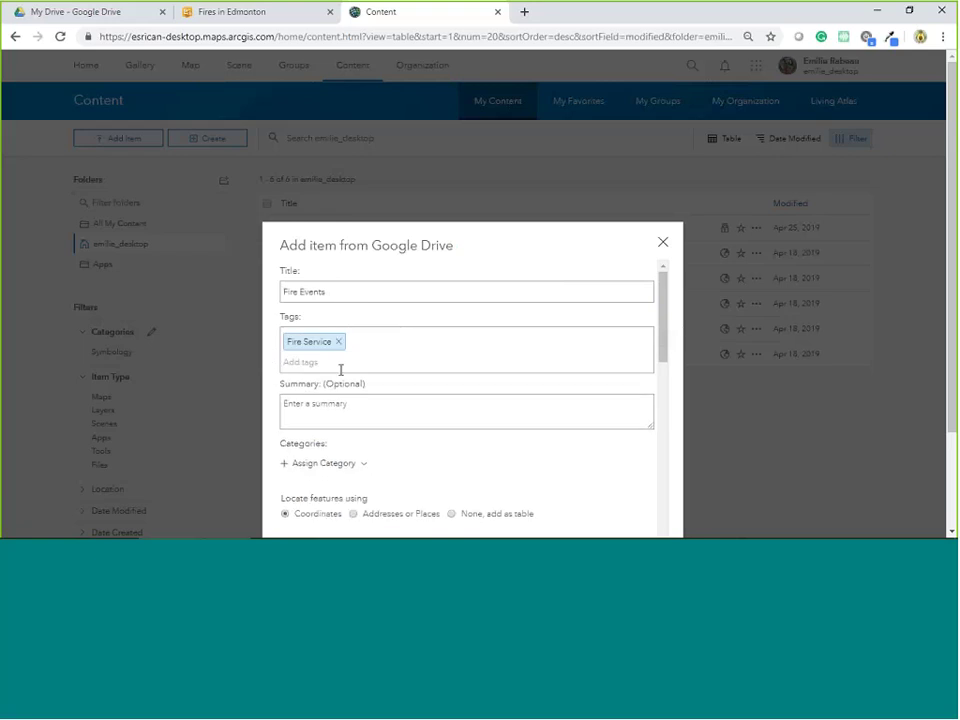
Change the field types of zCloseDate and zCloseTime to String in the item's field list.
{"action": "scroll", "coordinate": [428, 370], "scroll_direction": "down", "scroll_amount": 2}
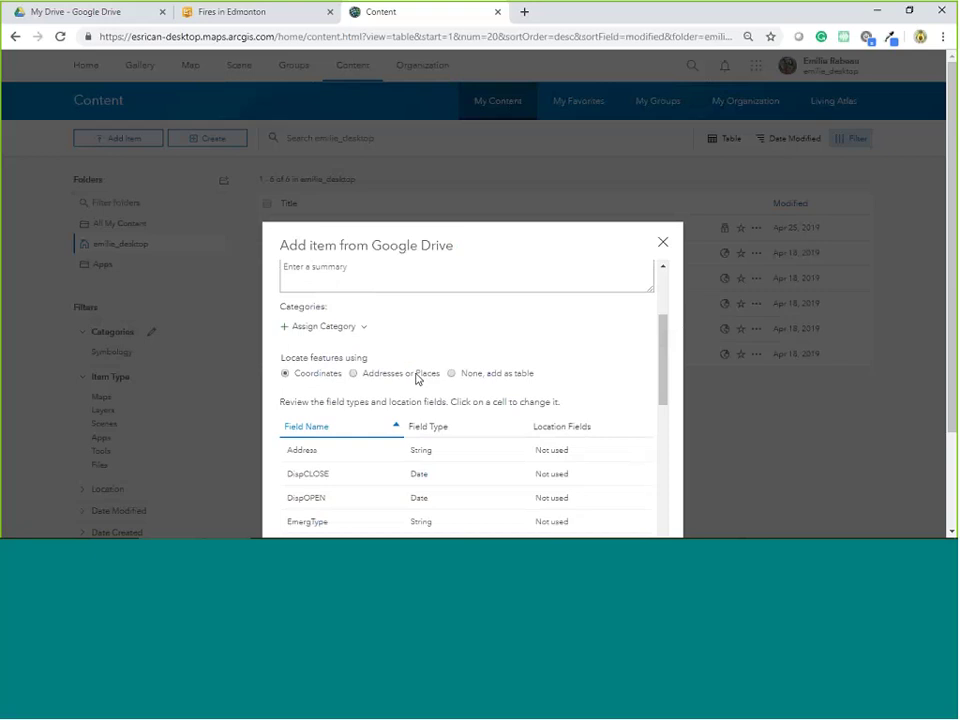
{"action": "left_click_drag", "start_coordinate": [666, 343], "coordinate": [668, 394]}
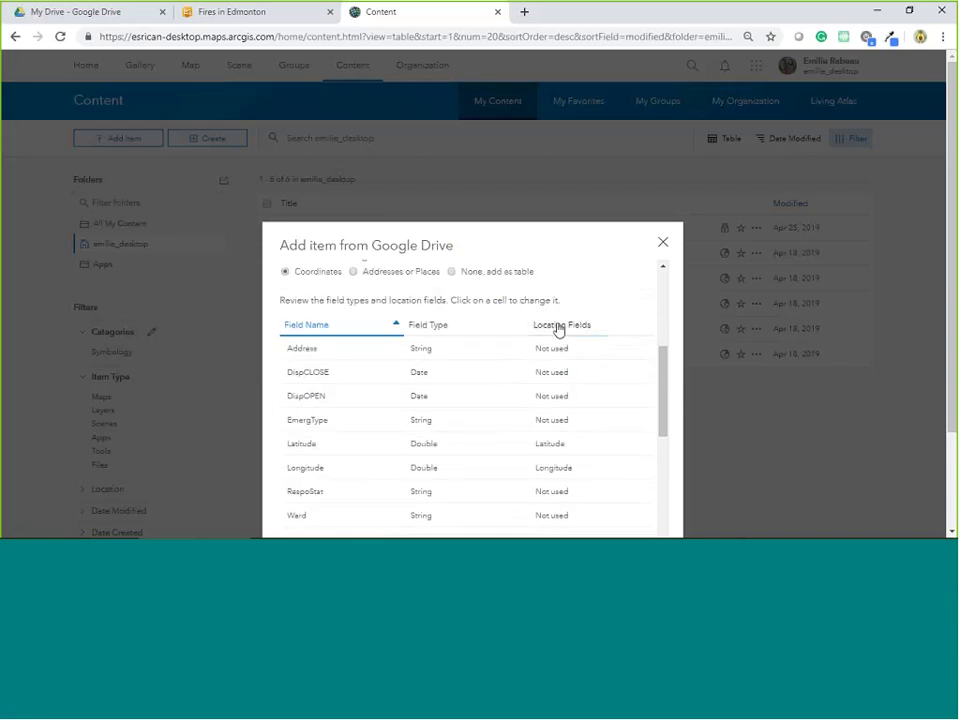
{"action": "scroll", "coordinate": [592, 370], "scroll_direction": "down", "scroll_amount": 1}
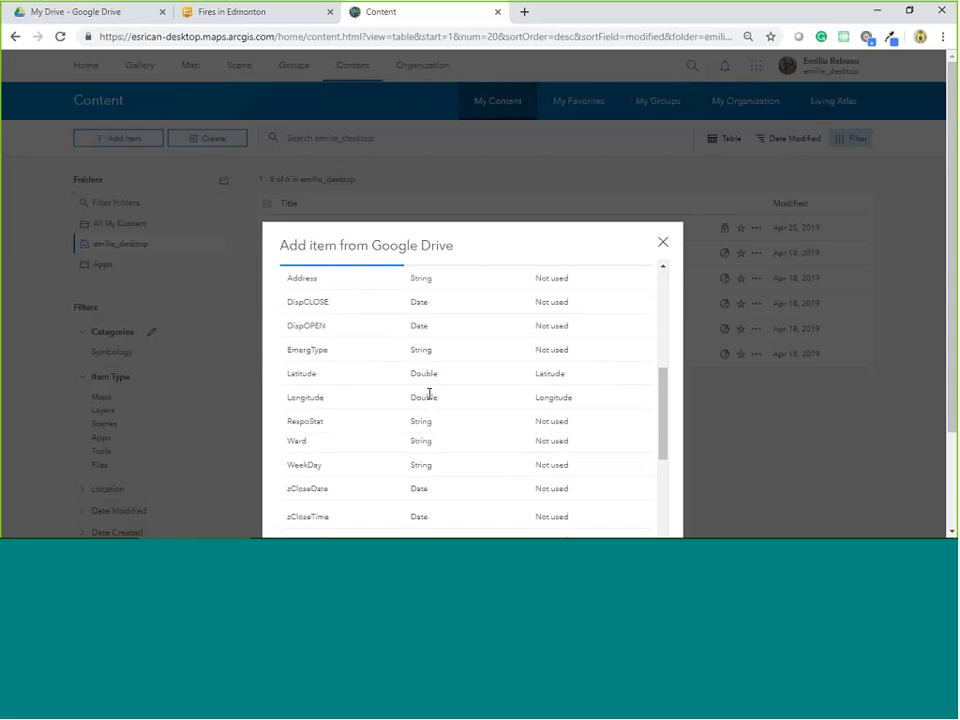
{"action": "scroll", "coordinate": [430, 396], "scroll_direction": "down", "scroll_amount": 1}
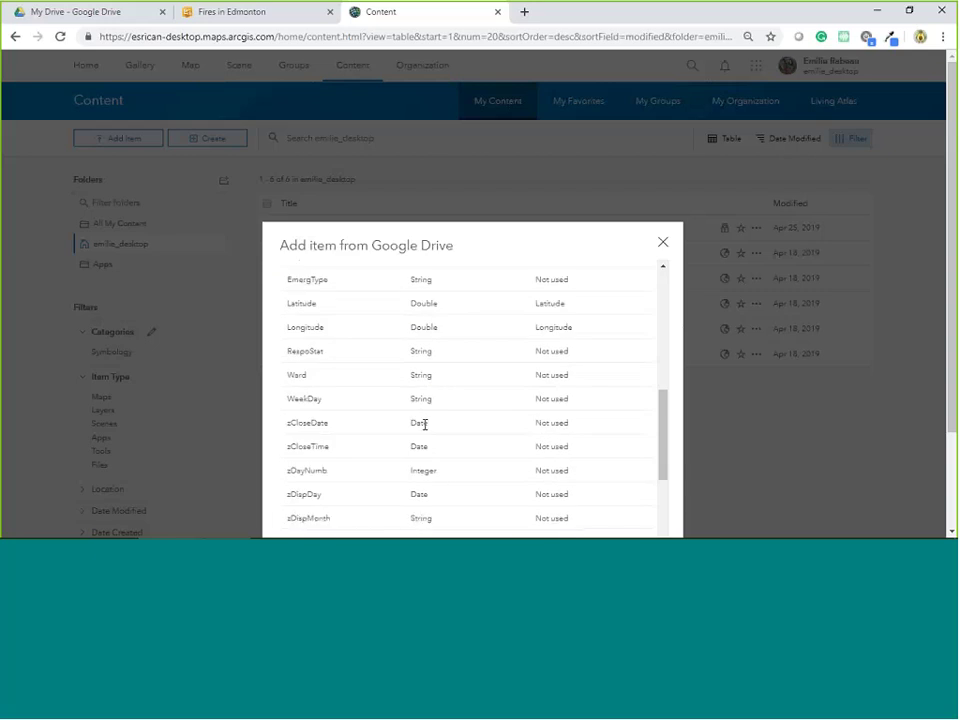
{"action": "left_click", "coordinate": [424, 424]}
{"action": "left_click", "coordinate": [424, 427]}
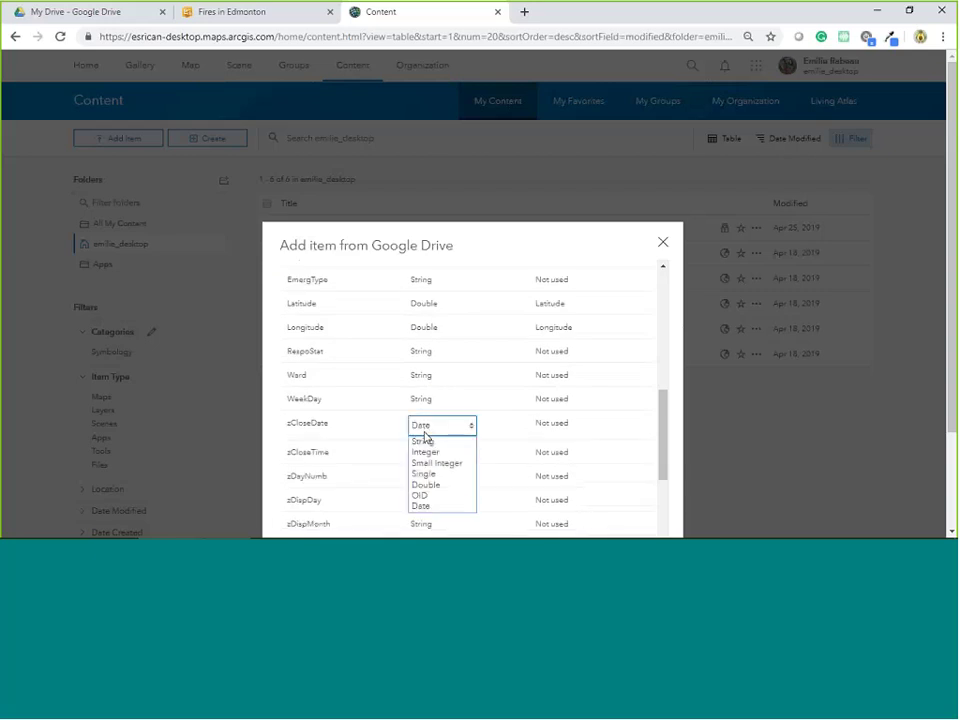
{"action": "left_click", "coordinate": [424, 442]}
{"action": "left_click", "coordinate": [497, 426]}
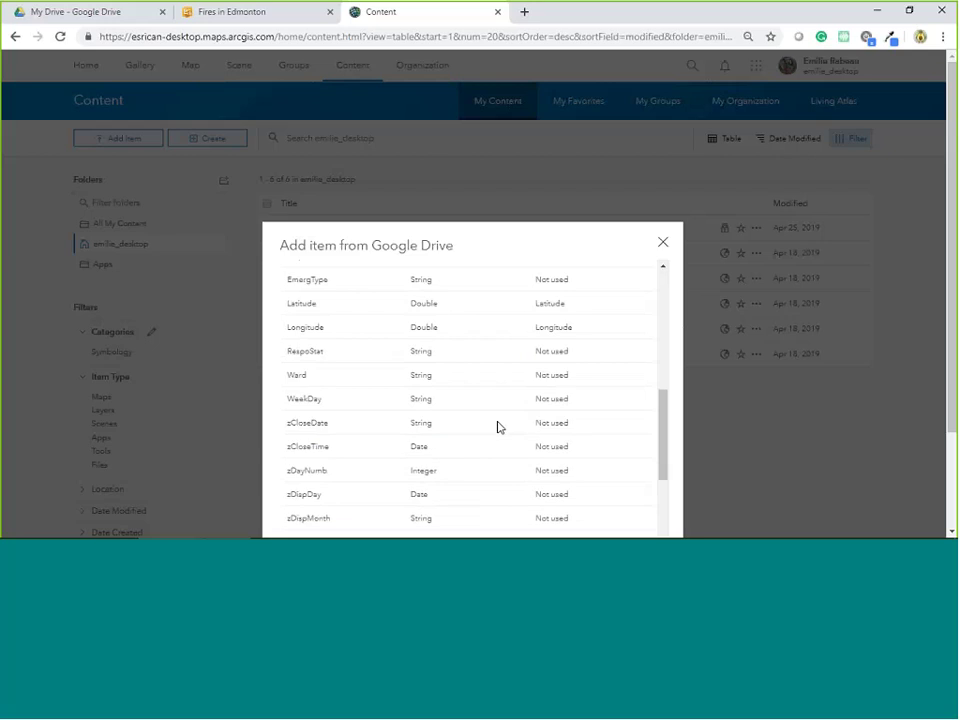
{"action": "left_click", "coordinate": [424, 452]}
{"action": "left_click", "coordinate": [426, 452]}
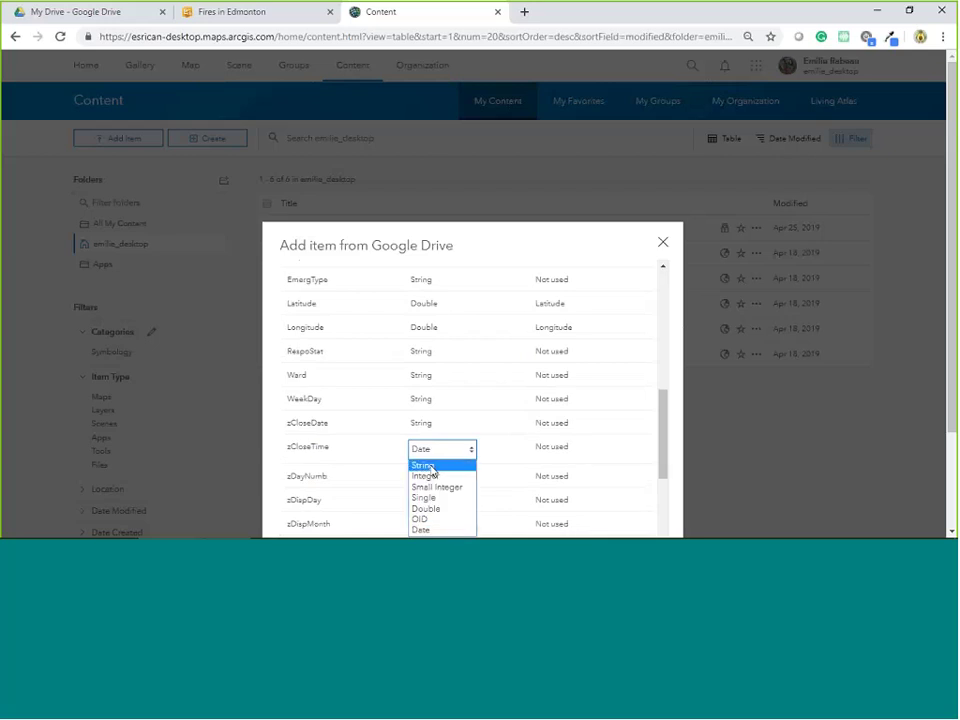
{"action": "left_click", "coordinate": [424, 466]}
{"action": "left_click", "coordinate": [503, 456]}
Set the time zone to (UTC-07:00) Mountain Time (US and Canada) and publish the layer.
{"action": "scroll", "coordinate": [509, 418], "scroll_direction": "down", "scroll_amount": 2}
{"action": "scroll", "coordinate": [509, 418], "scroll_direction": "down", "scroll_amount": 2}
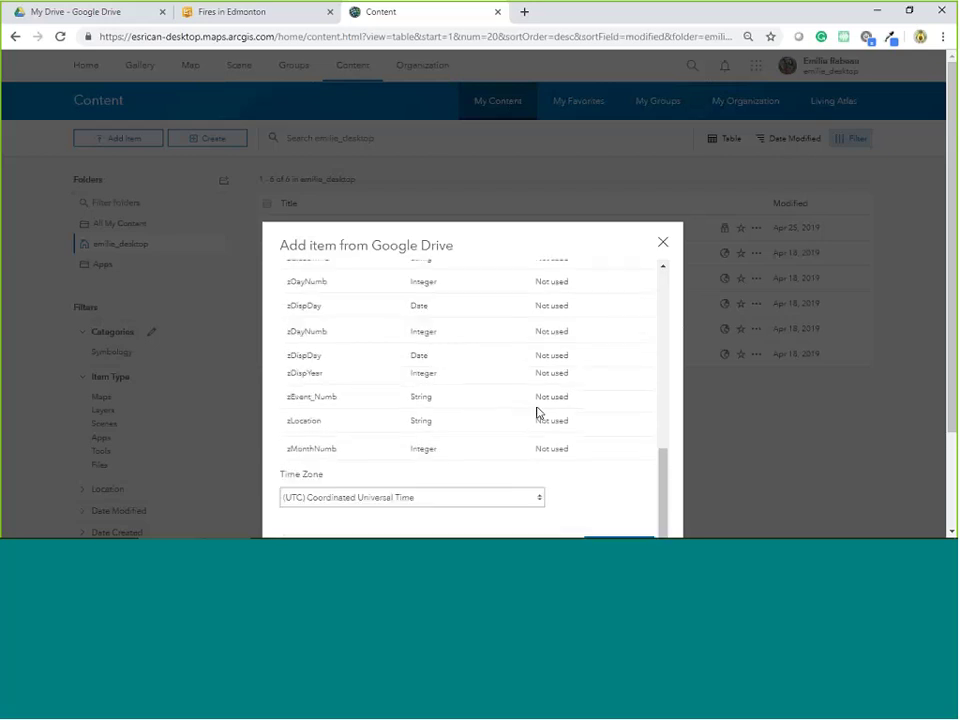
{"action": "scroll", "coordinate": [589, 407], "scroll_direction": "down", "scroll_amount": 2}
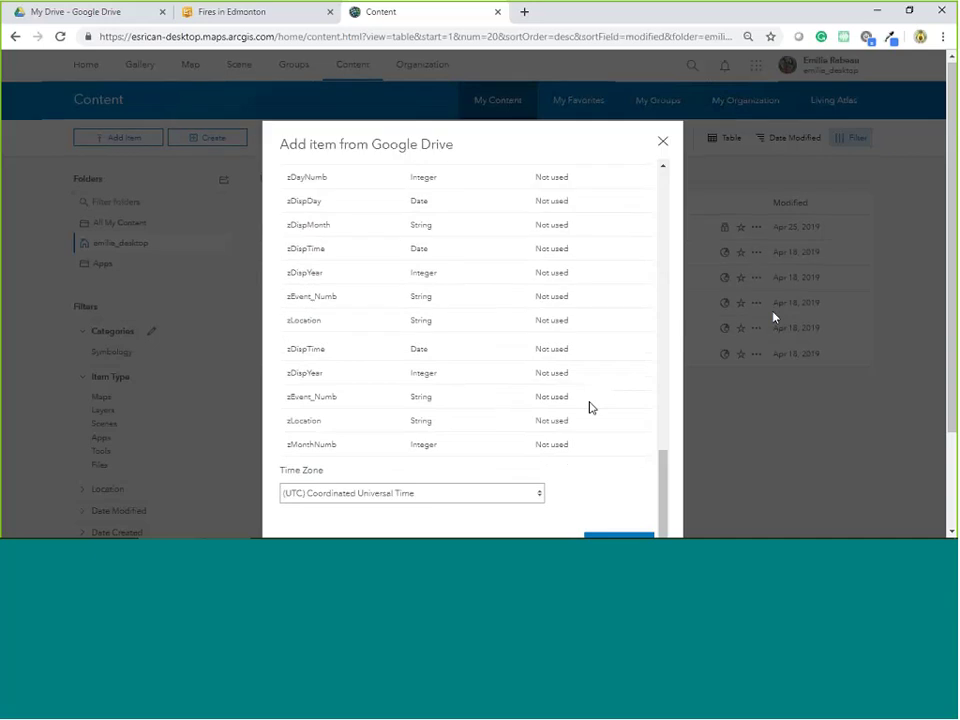
{"action": "left_click", "coordinate": [351, 395]}
{"action": "scroll", "coordinate": [375, 311], "scroll_direction": "up", "scroll_amount": 5}
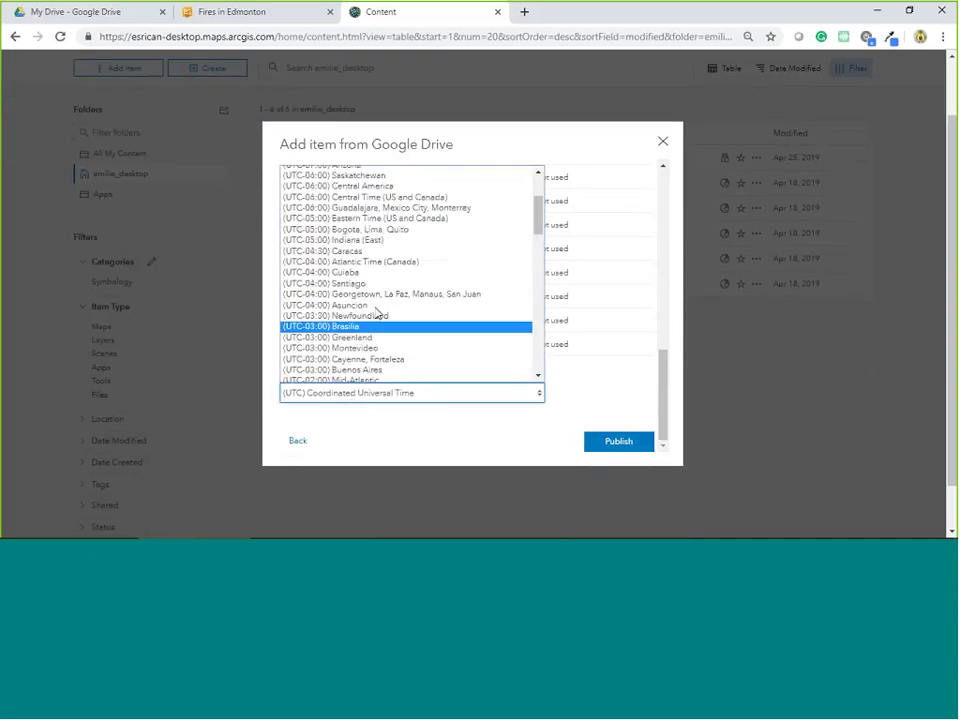
{"action": "left_click", "coordinate": [370, 246]}
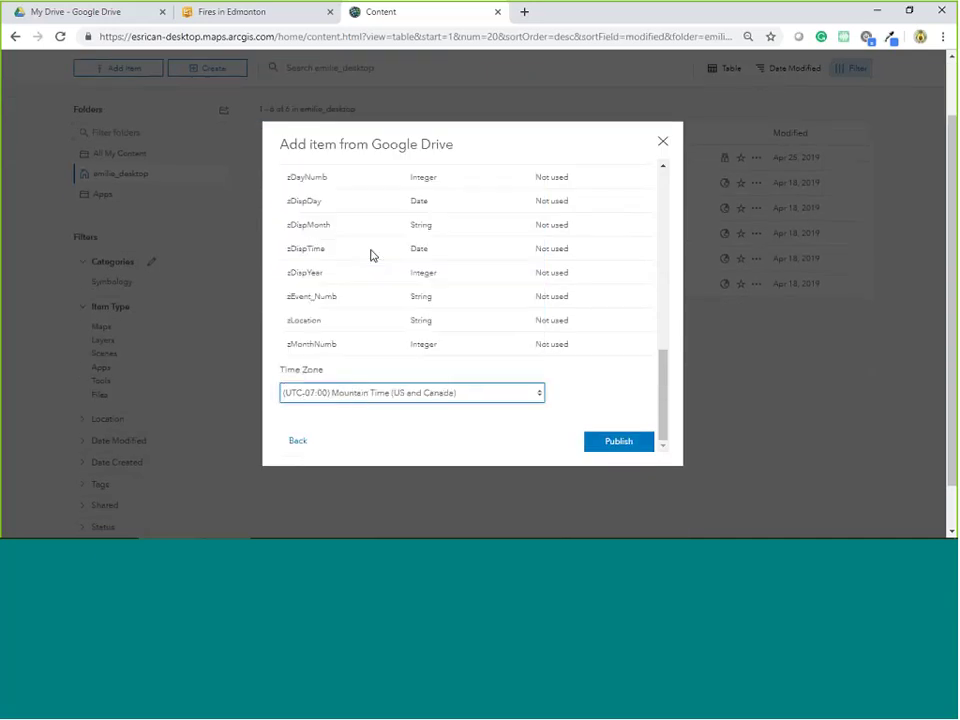
{"action": "left_click", "coordinate": [616, 450]}
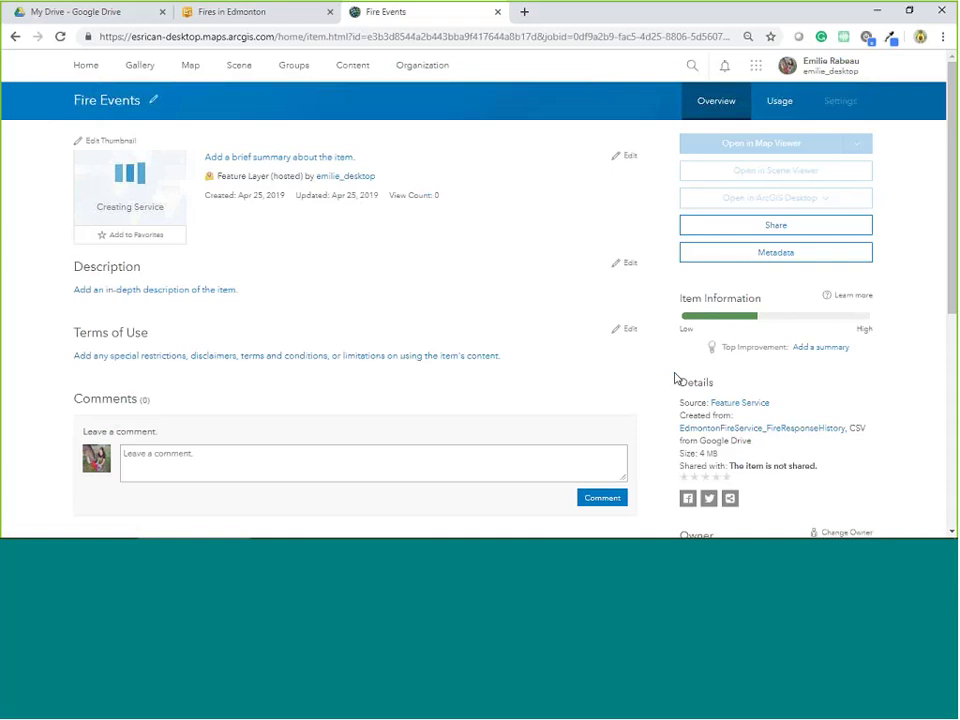
Review the published Fire Events item page, checking which source file it was created from in the details.
{"action": "scroll", "coordinate": [652, 380], "scroll_direction": "down", "scroll_amount": 3}
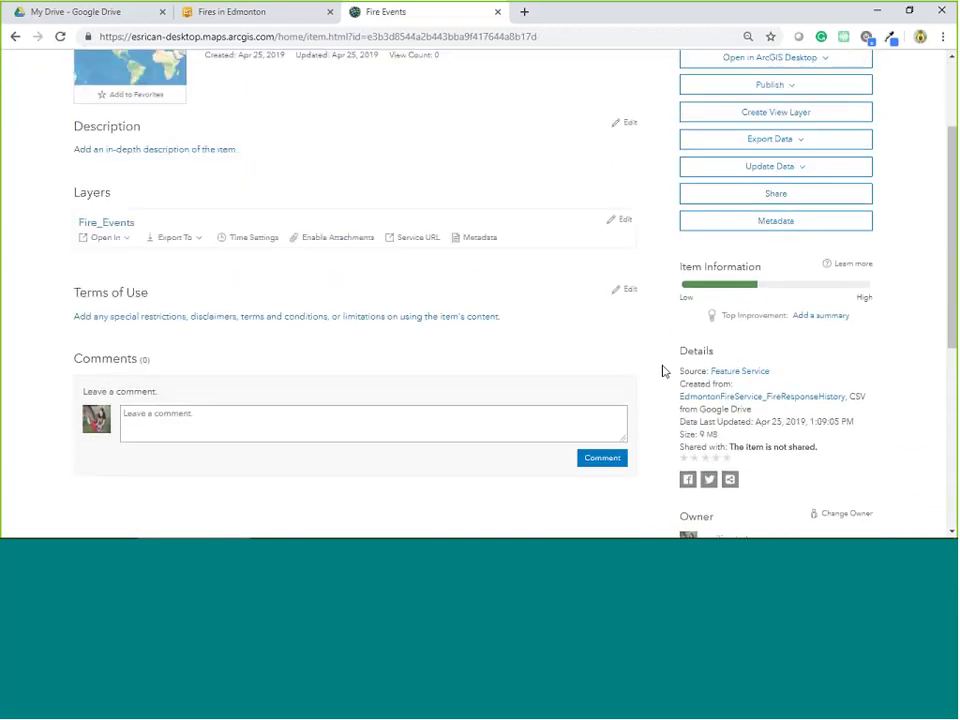
{"action": "scroll", "coordinate": [664, 369], "scroll_direction": "down", "scroll_amount": 2}
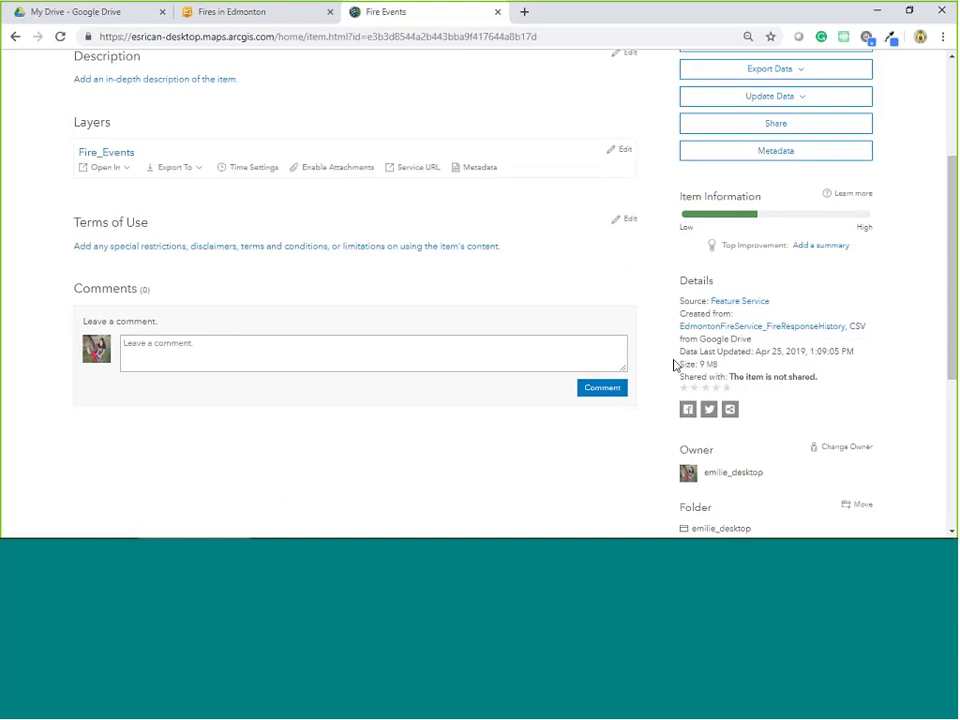
{"action": "triple_click", "coordinate": [876, 336]}
{"action": "left_click", "coordinate": [878, 341]}
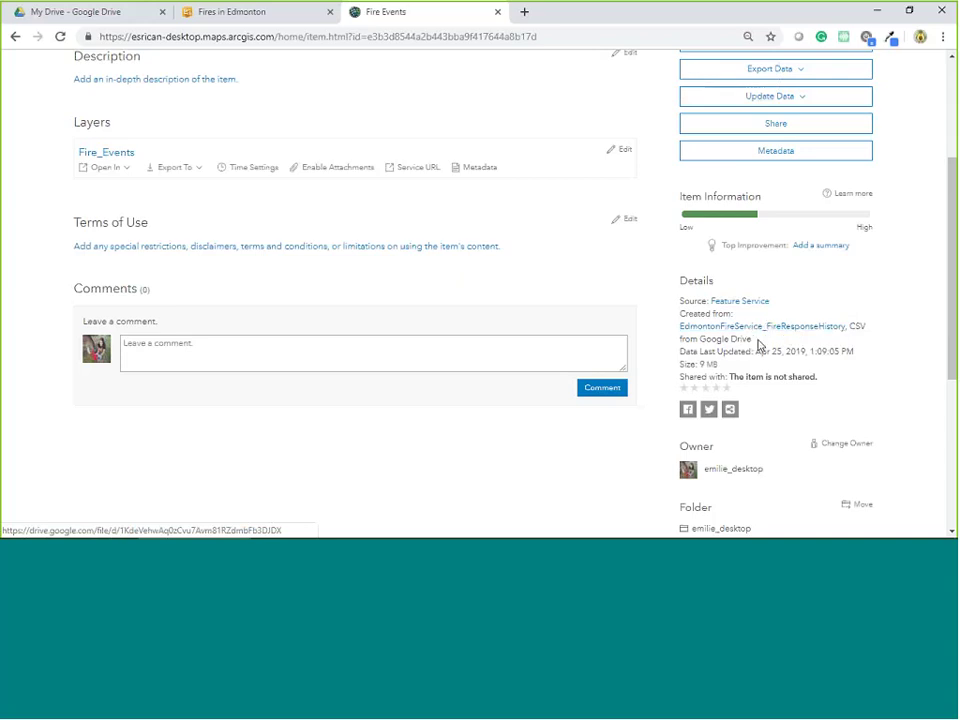
{"action": "scroll", "coordinate": [760, 347], "scroll_direction": "up", "scroll_amount": 3}
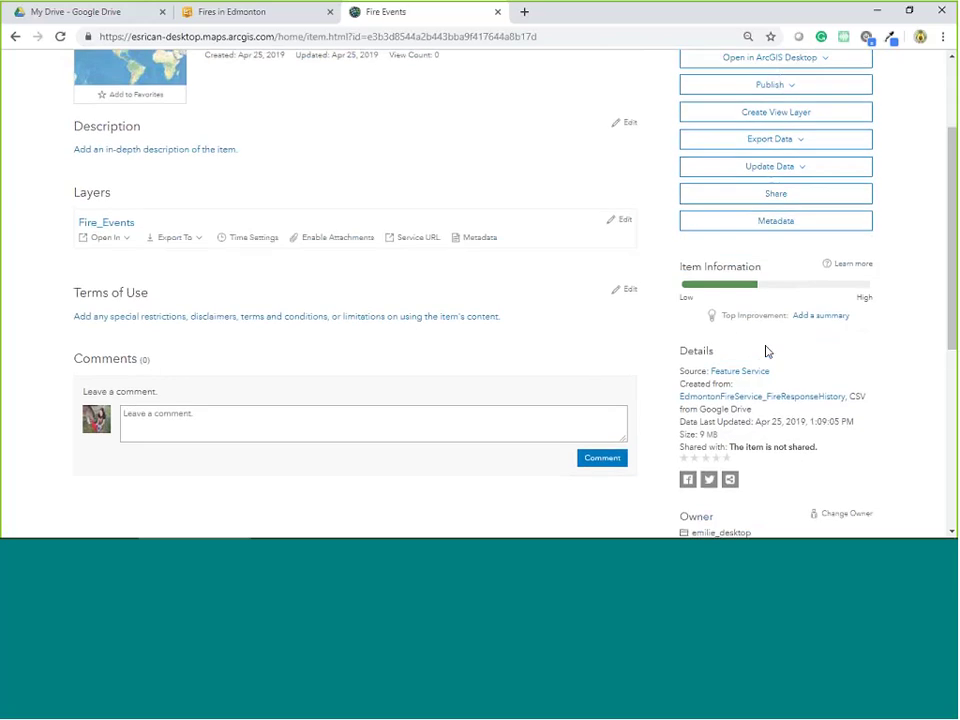
Examine the Fire Events layer's attribute table and its list of fields with their types.
{"action": "scroll", "coordinate": [765, 347], "scroll_direction": "up", "scroll_amount": 2}
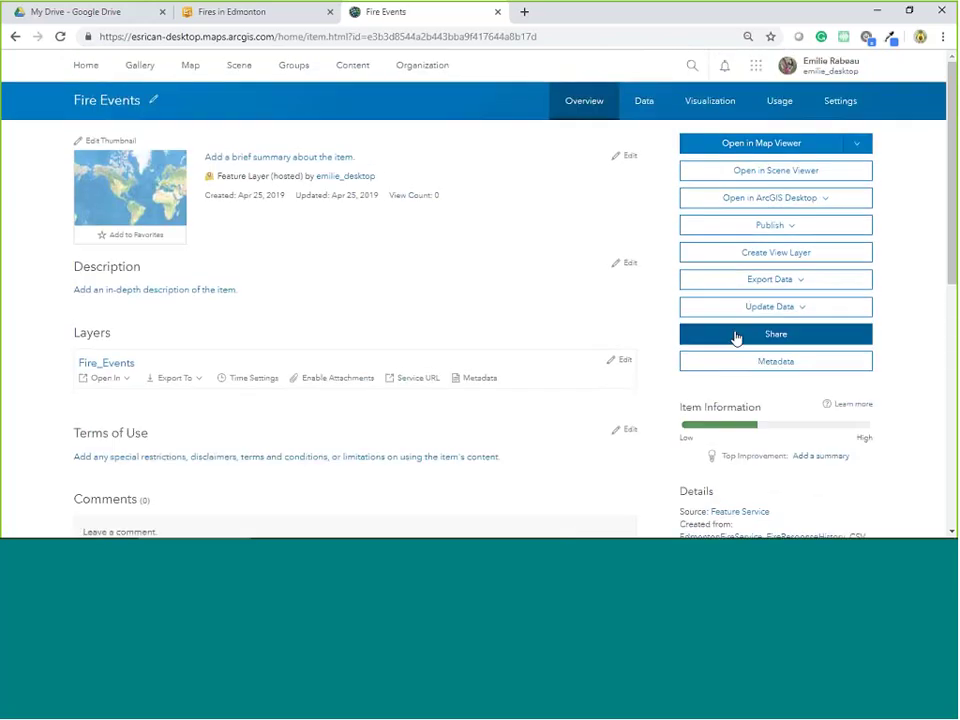
{"action": "left_click", "coordinate": [647, 111]}
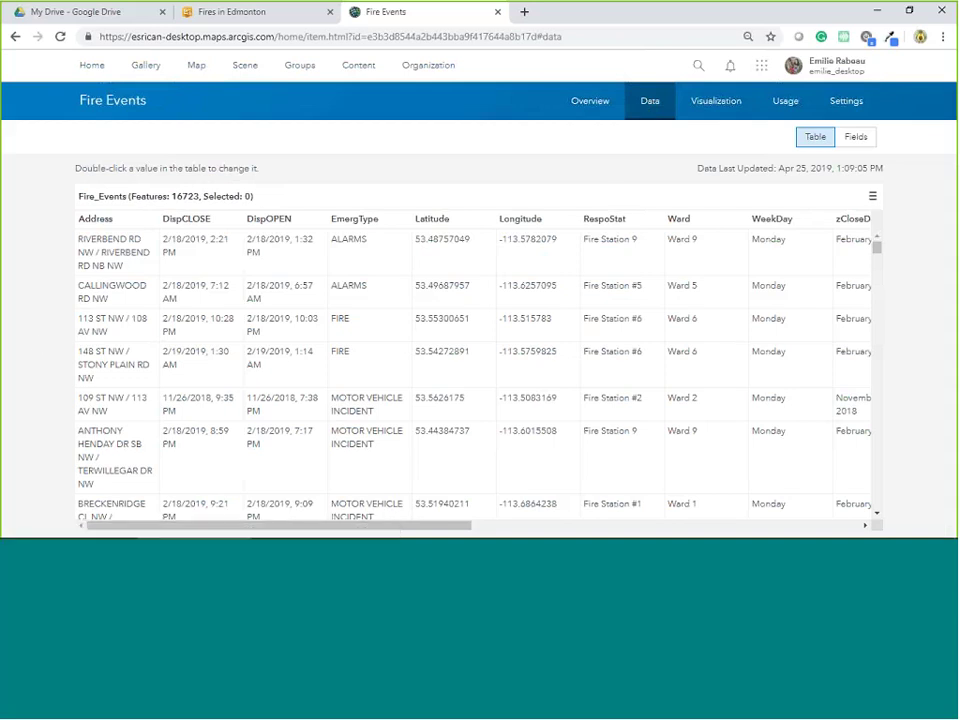
{"action": "mouse_move", "coordinate": [281, 525]}
{"action": "left_mouse_down"}
{"action": "mouse_move", "coordinate": [340, 533]}
{"action": "mouse_move", "coordinate": [283, 535]}
{"action": "left_mouse_up"}
{"action": "left_click", "coordinate": [296, 213]}
{"action": "key", "text": "ctrl"}
{"action": "left_click", "coordinate": [855, 142]}
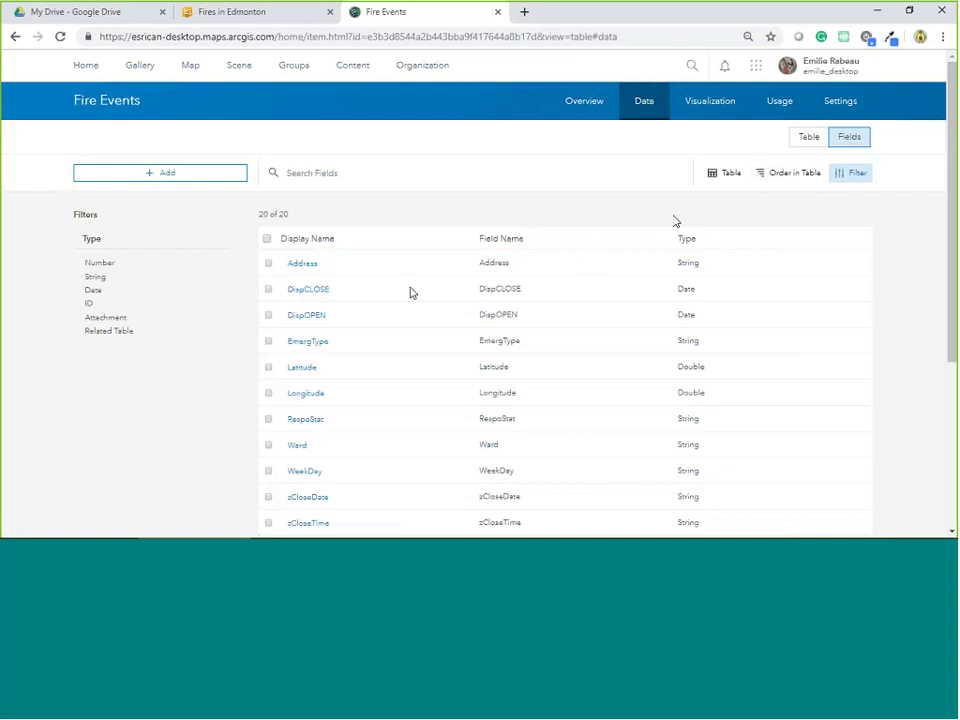
{"action": "scroll", "coordinate": [408, 325], "scroll_direction": "down", "scroll_amount": 1}
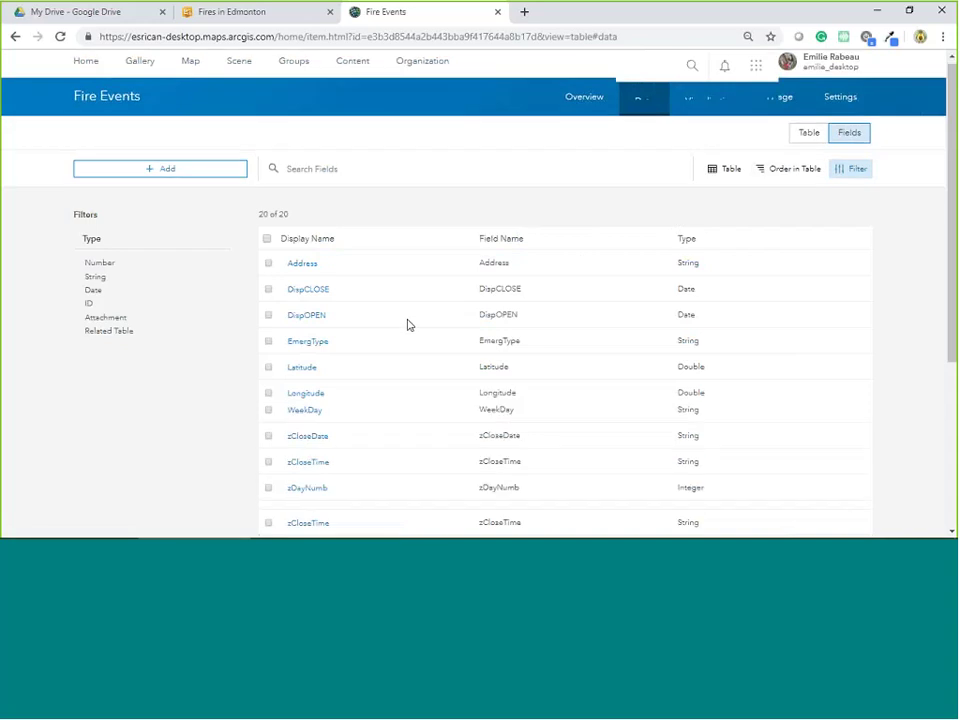
{"action": "scroll", "coordinate": [409, 325], "scroll_direction": "down", "scroll_amount": 2}
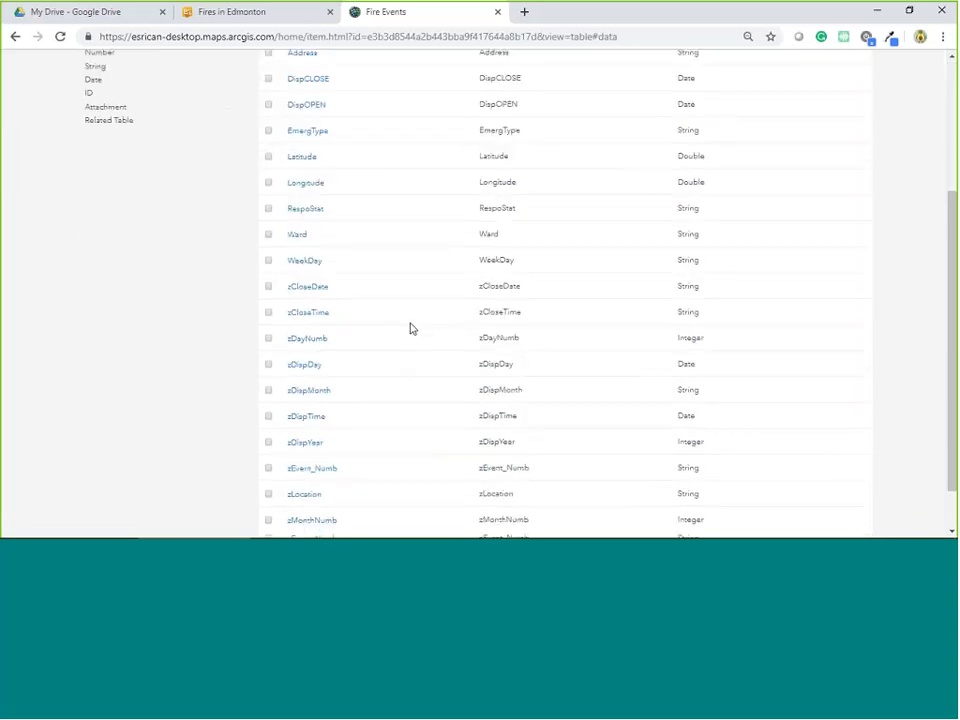
{"action": "scroll", "coordinate": [417, 333], "scroll_direction": "up", "scroll_amount": 3}
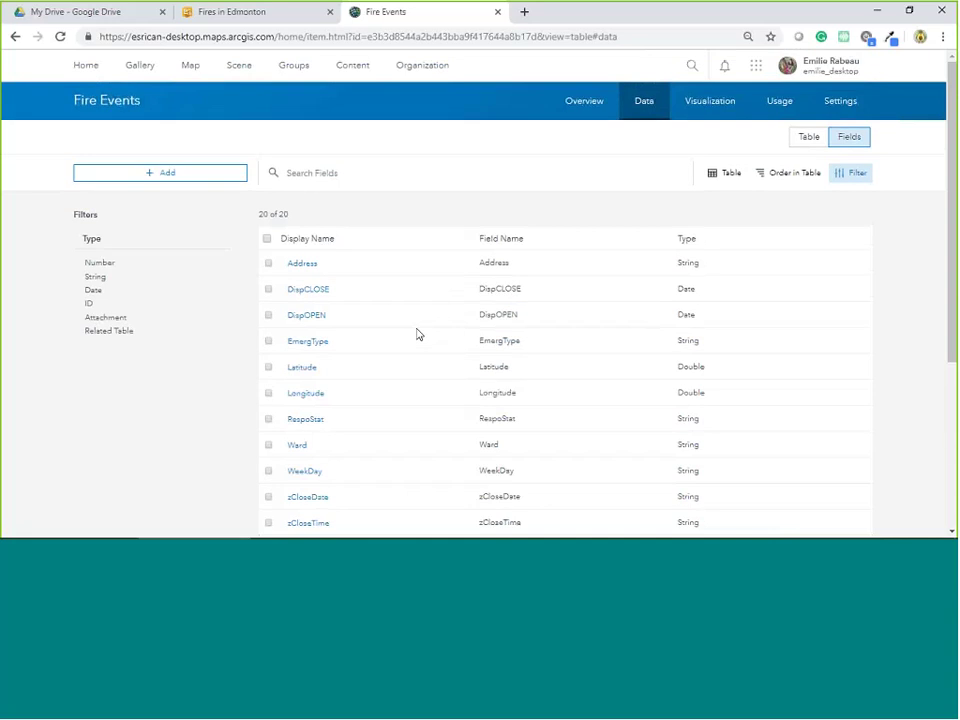
Add a Double field named CallLength with the display name Call Length to the Fire Events layer.
{"action": "left_click", "coordinate": [214, 178]}
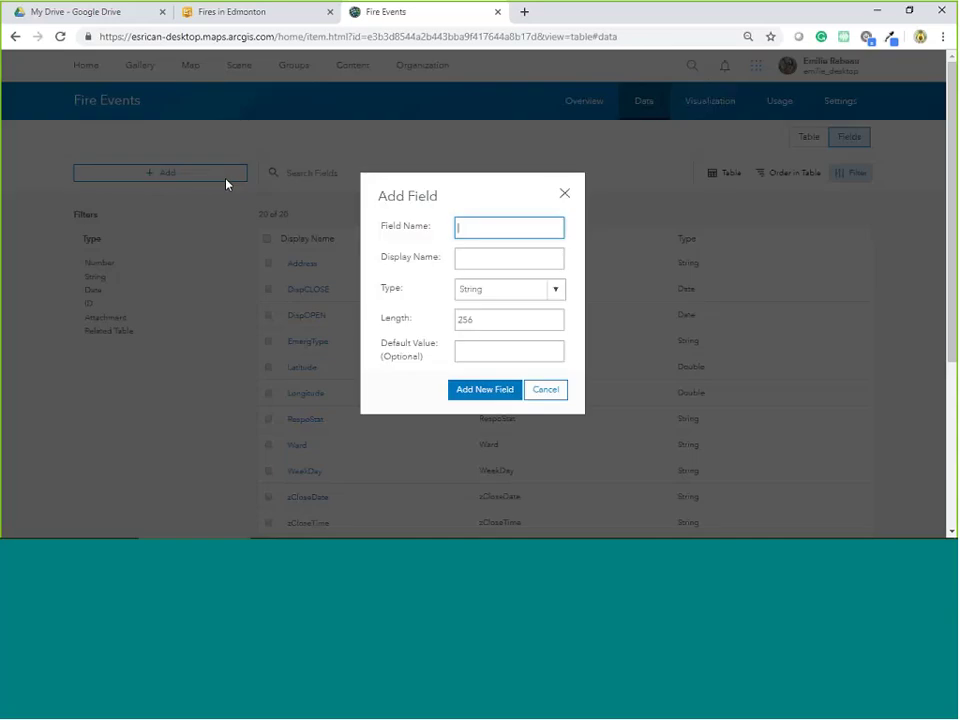
{"action": "type", "text": "CallLength"}
{"action": "left_click", "coordinate": [469, 259]}
{"action": "type", "text": "Cal"}
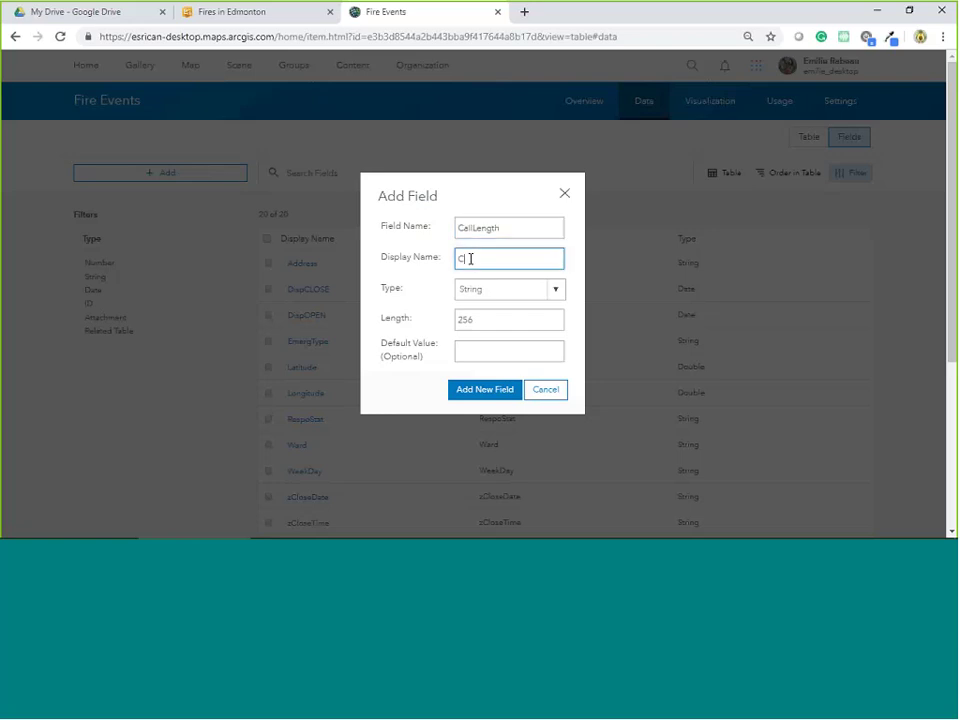
{"action": "type", "text": "l Length"}
{"action": "left_click", "coordinate": [529, 293]}
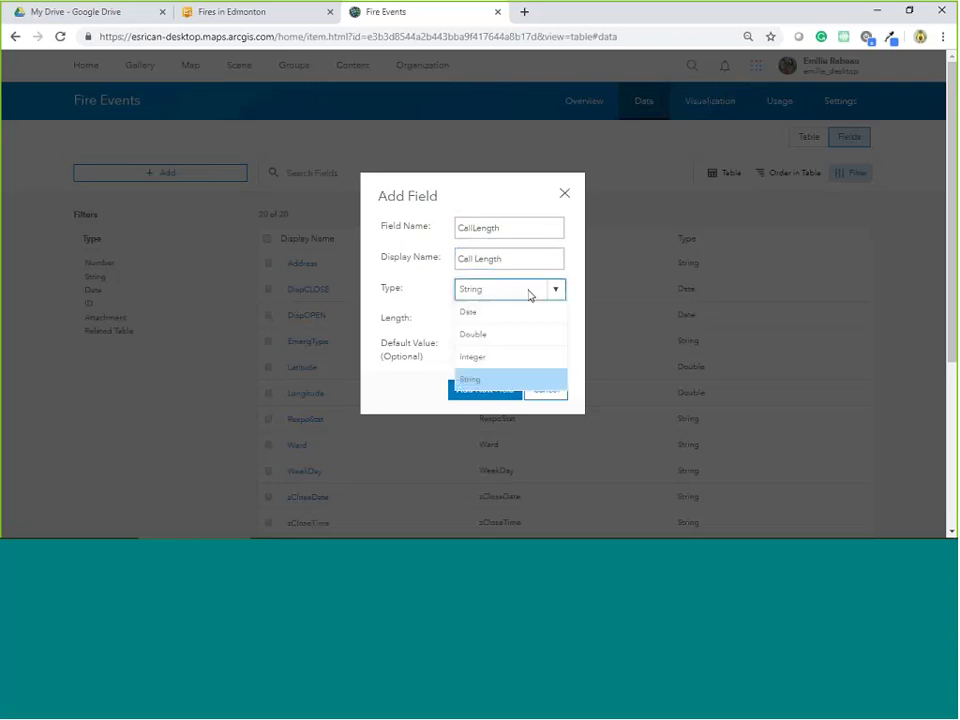
{"action": "left_click", "coordinate": [493, 338]}
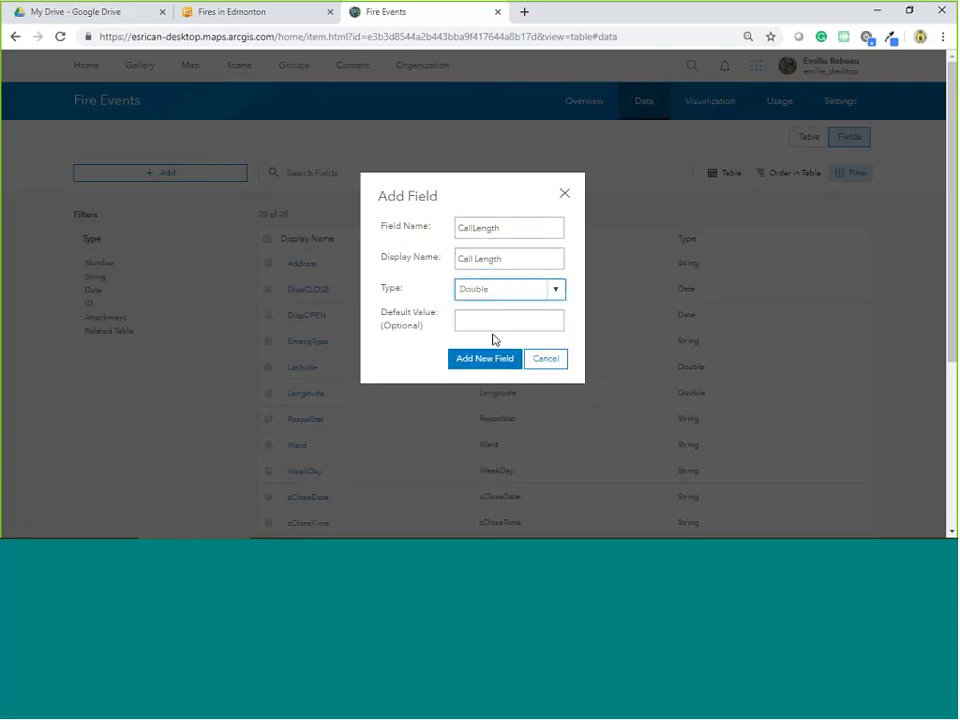
{"action": "left_click", "coordinate": [491, 366]}
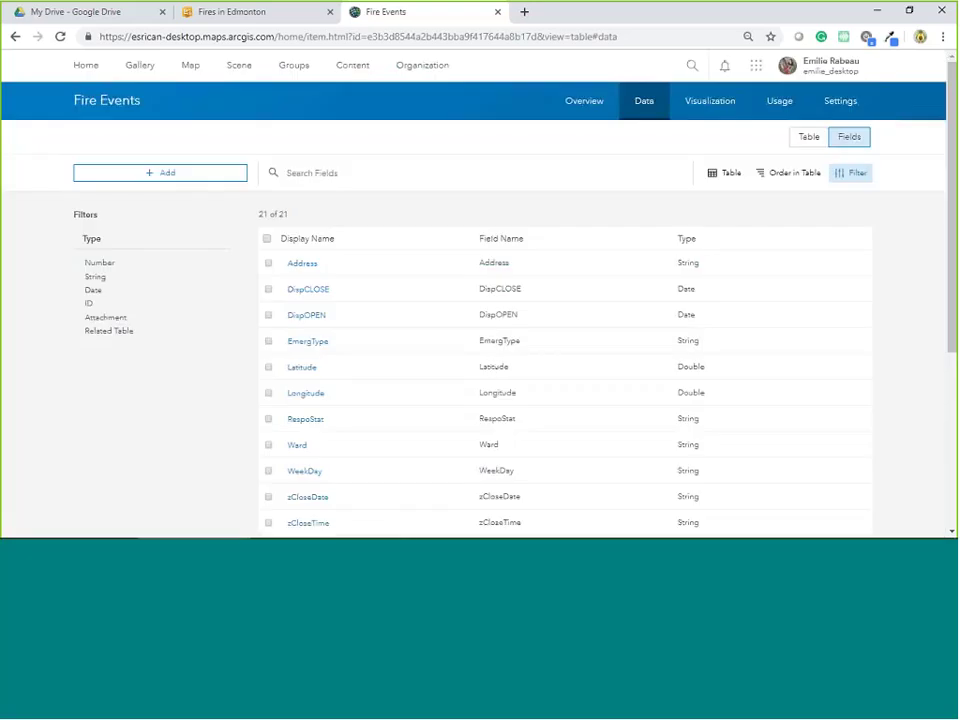
Start a field calculation in Arcade for the Call Length column of the layer's table.
{"action": "left_click", "coordinate": [810, 138]}
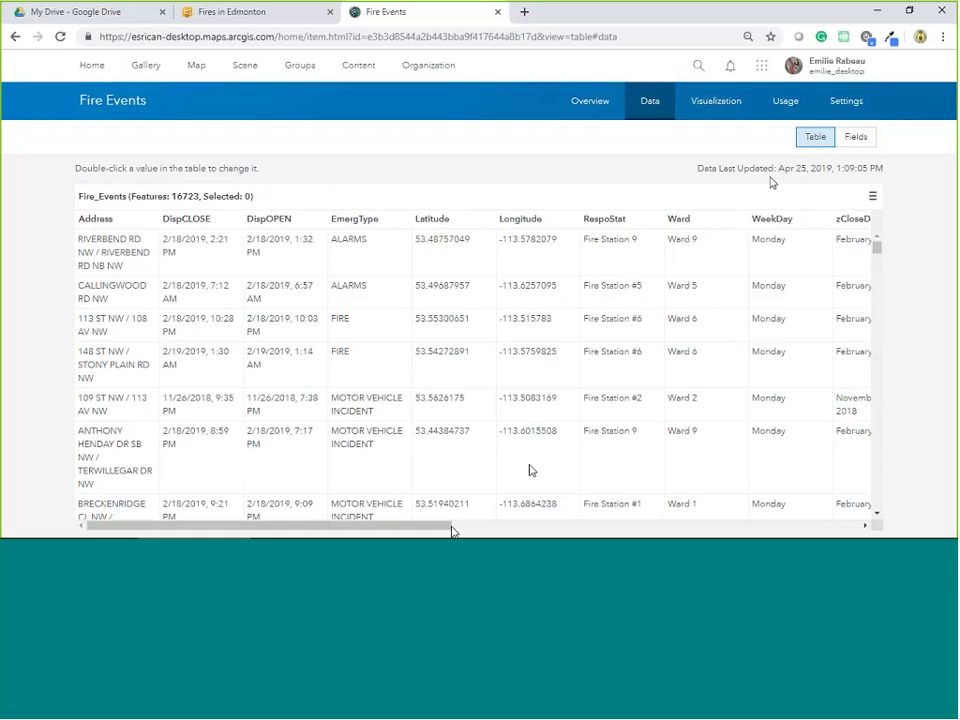
{"action": "left_click_drag", "start_coordinate": [450, 527], "coordinate": [876, 532]}
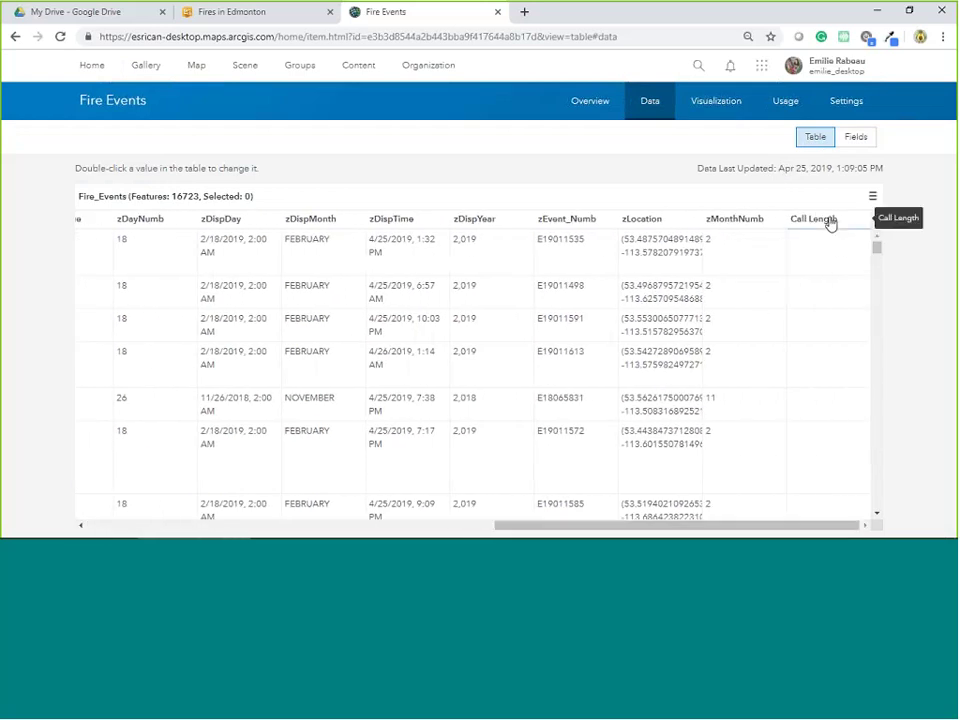
{"action": "left_click", "coordinate": [829, 224]}
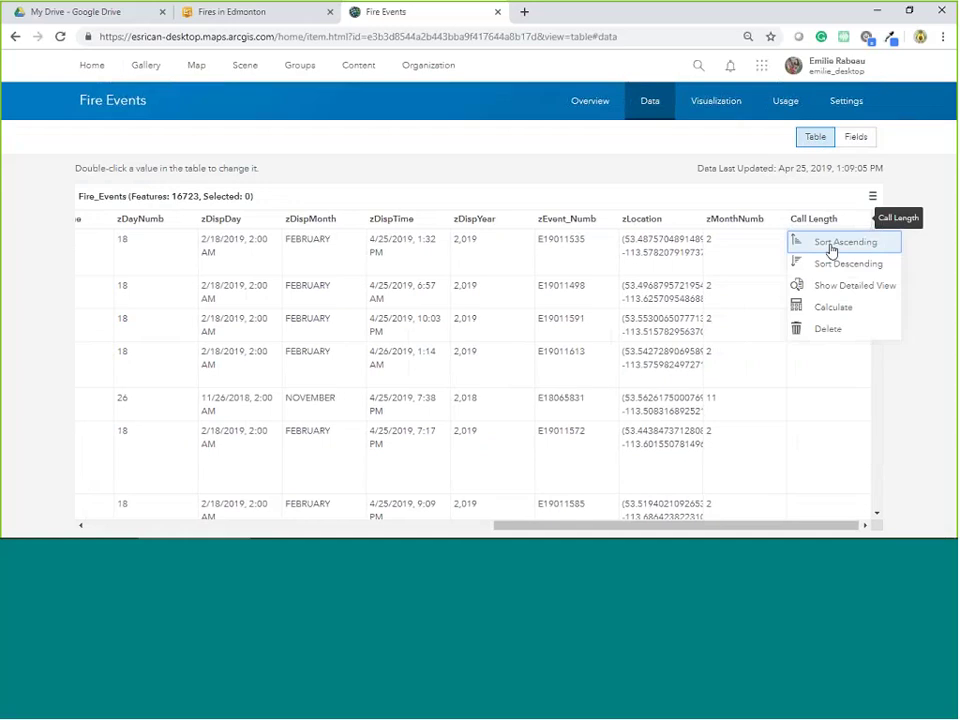
{"action": "left_click", "coordinate": [834, 306]}
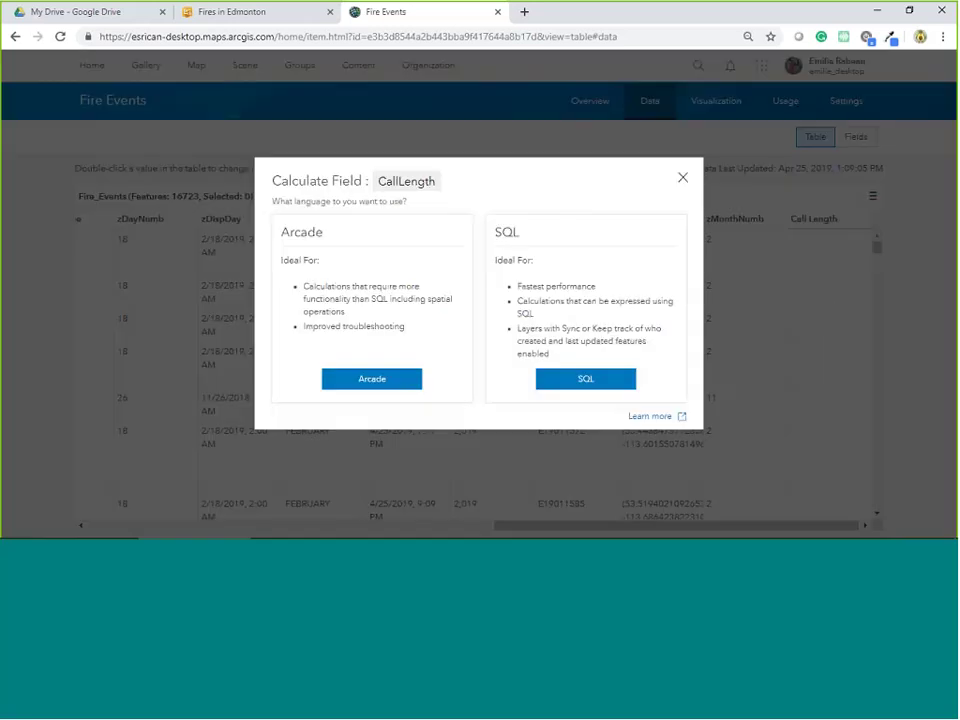
{"action": "left_click", "coordinate": [356, 380]}
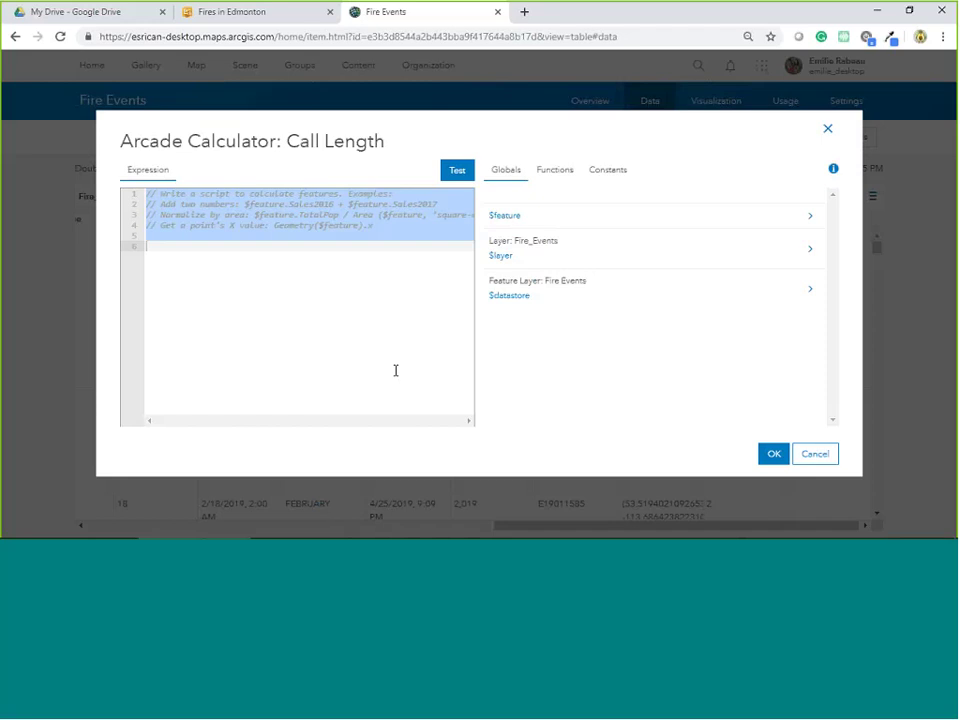
Find the date functions and insert DateDiff as the calculation expression in place of the sample comments.
{"action": "left_click", "coordinate": [558, 170]}
{"action": "left_click", "coordinate": [527, 198]}
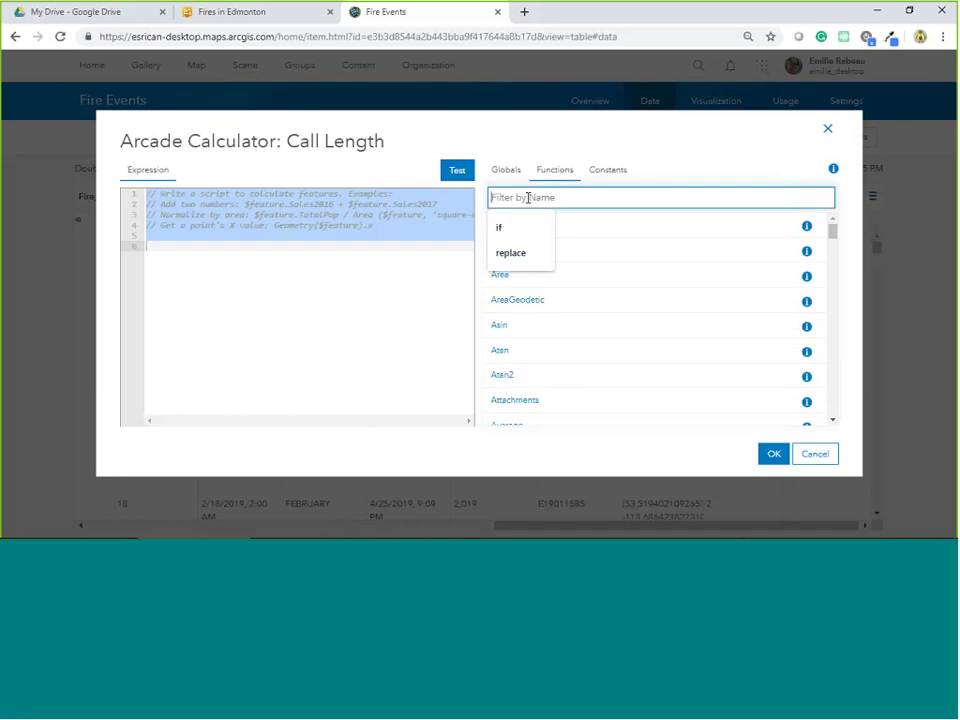
{"action": "type", "text": "Date"}
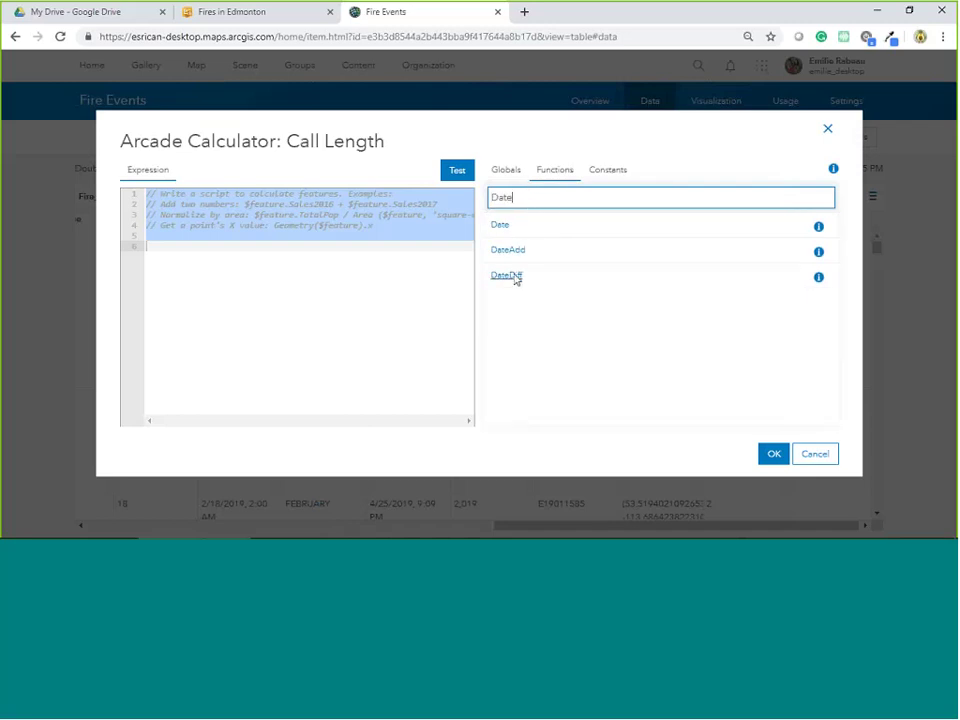
{"action": "left_click", "coordinate": [514, 278]}
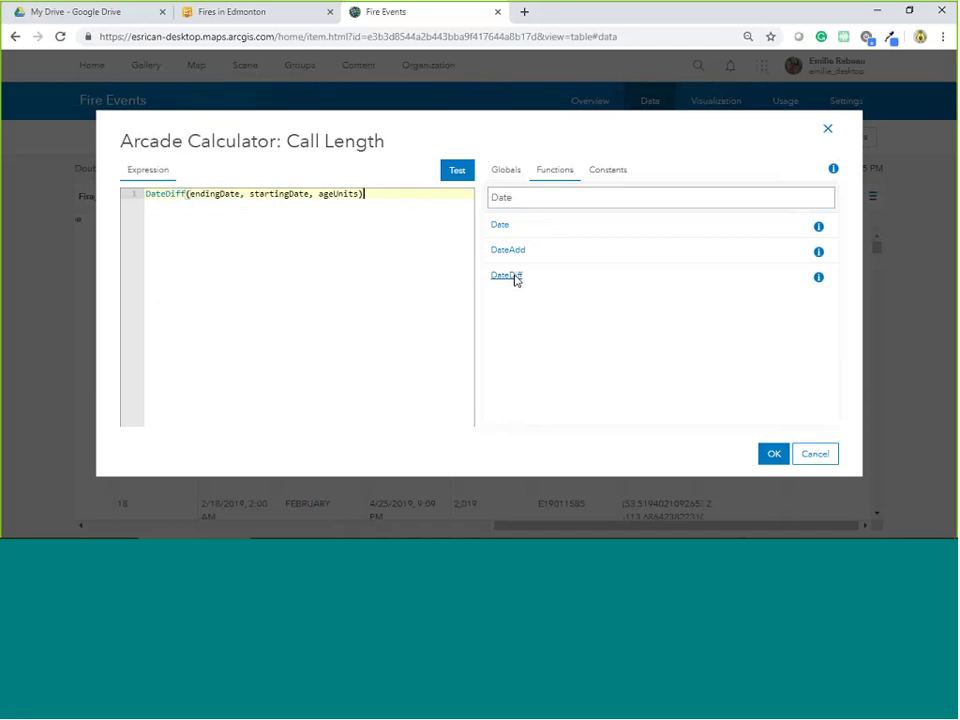
Fill the DateDiff arguments with $feature.DispCLOSE as the ending date and $feature.DispOPEN as the starting date.
{"action": "left_click", "coordinate": [507, 172]}
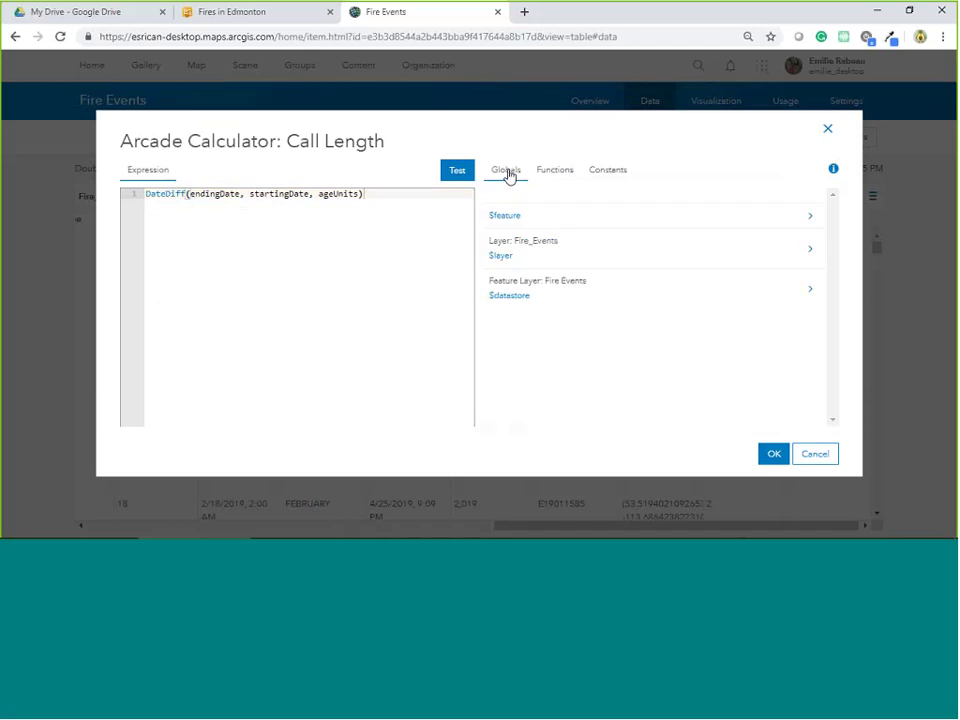
{"action": "left_click", "coordinate": [810, 216]}
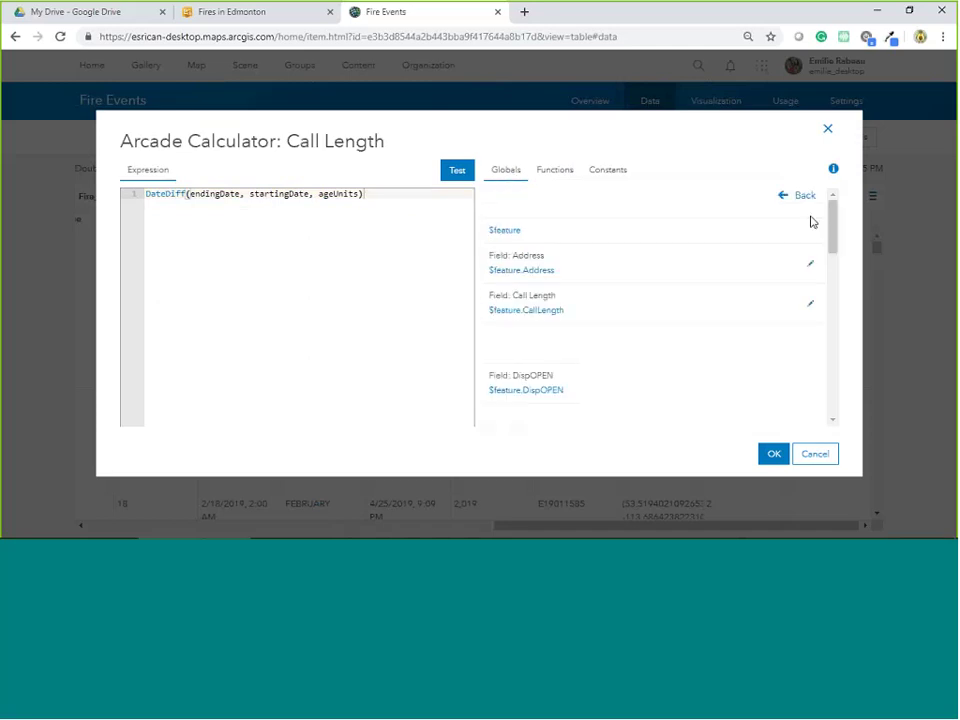
{"action": "scroll", "coordinate": [541, 318], "scroll_direction": "down", "scroll_amount": 3}
{"action": "scroll", "coordinate": [549, 386], "scroll_direction": "down", "scroll_amount": 3}
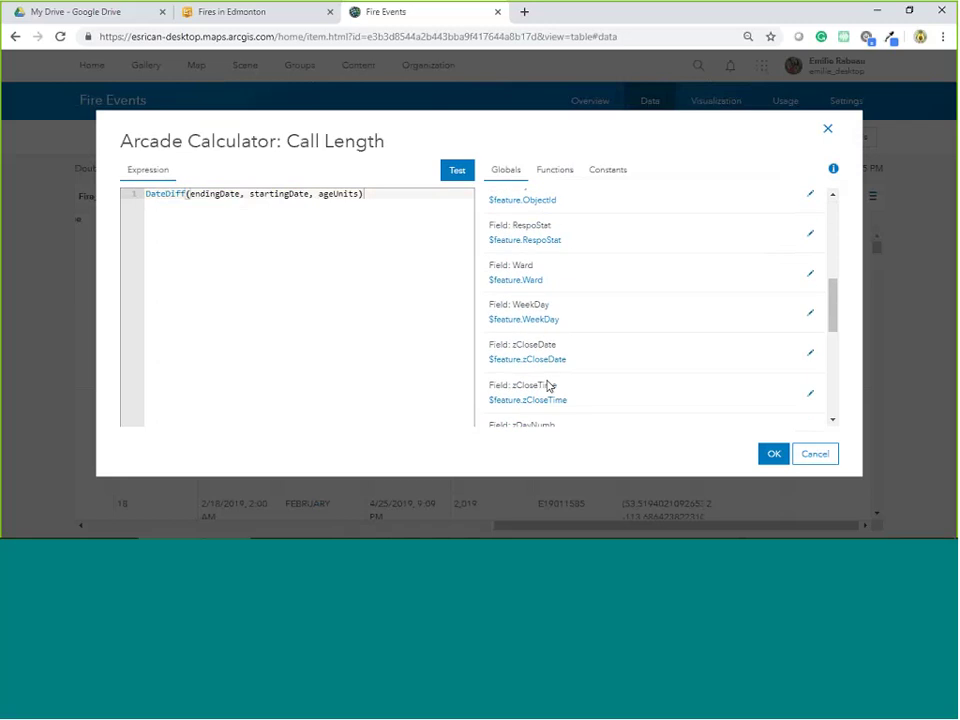
{"action": "scroll", "coordinate": [549, 373], "scroll_direction": "up", "scroll_amount": 6}
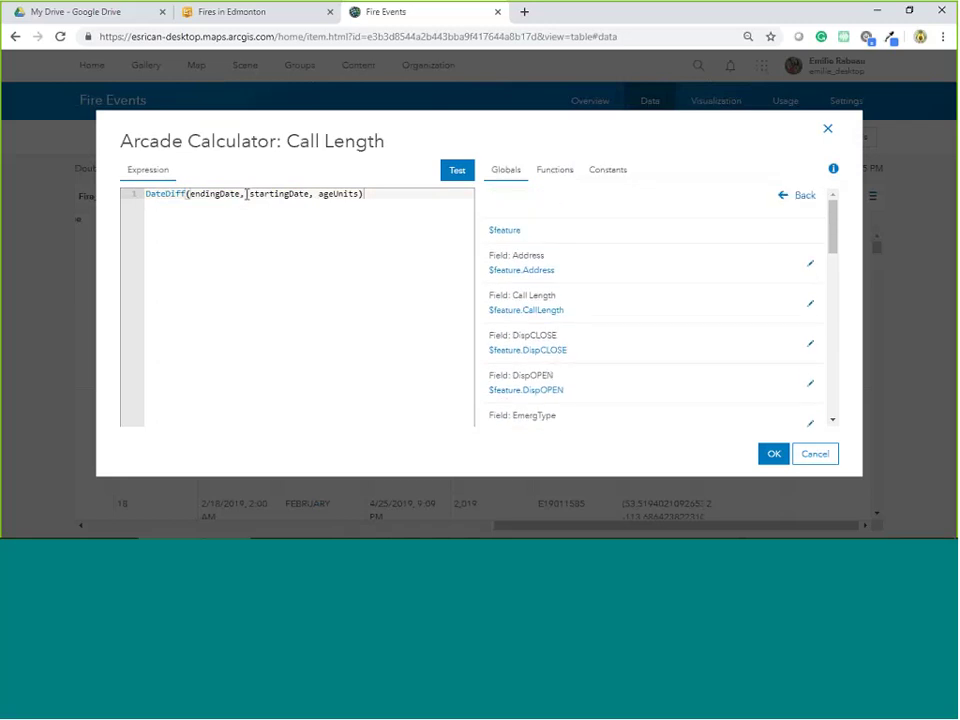
{"action": "left_click_drag", "start_coordinate": [241, 194], "coordinate": [191, 194]}
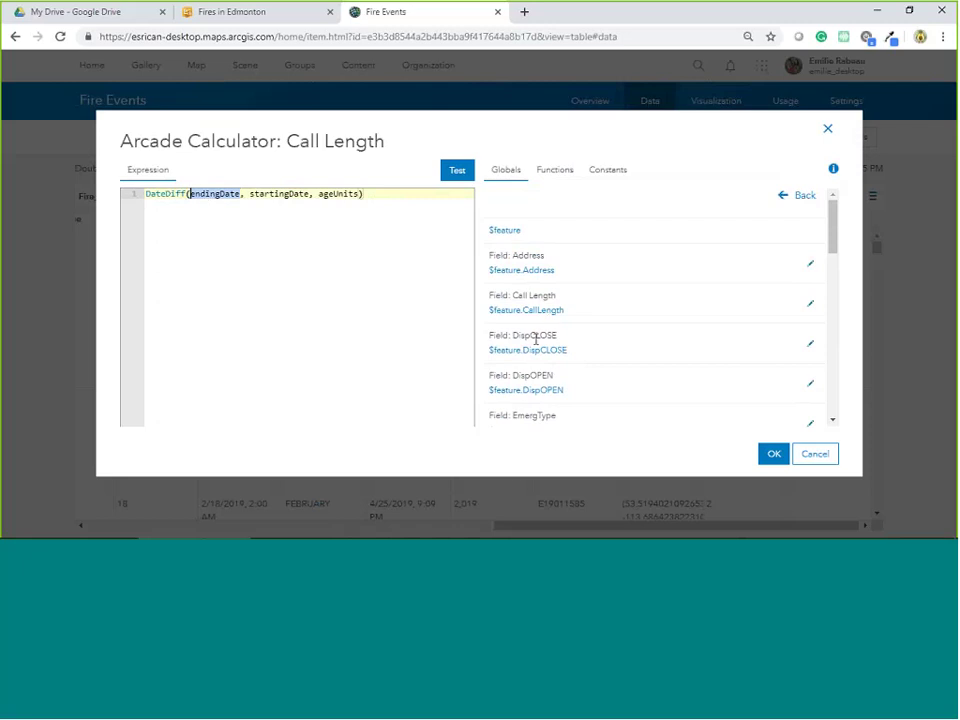
{"action": "left_click", "coordinate": [540, 351]}
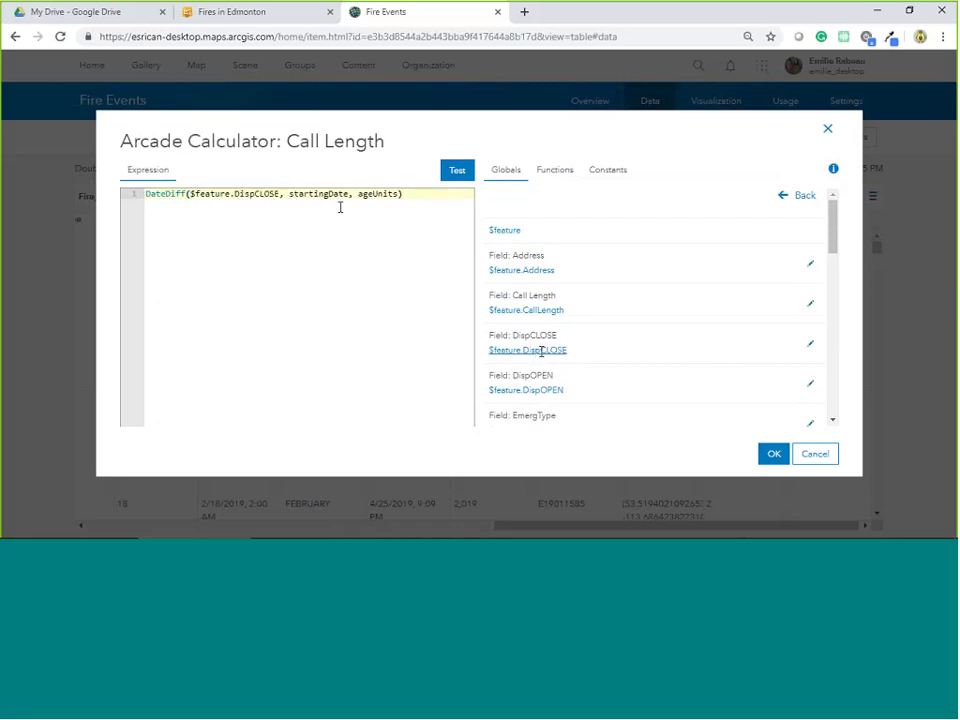
{"action": "mouse_move", "coordinate": [290, 193]}
{"action": "left_mouse_down"}
{"action": "mouse_move", "coordinate": [350, 193]}
{"action": "mouse_move", "coordinate": [291, 193]}
{"action": "left_mouse_up"}
{"action": "left_click", "coordinate": [349, 193]}
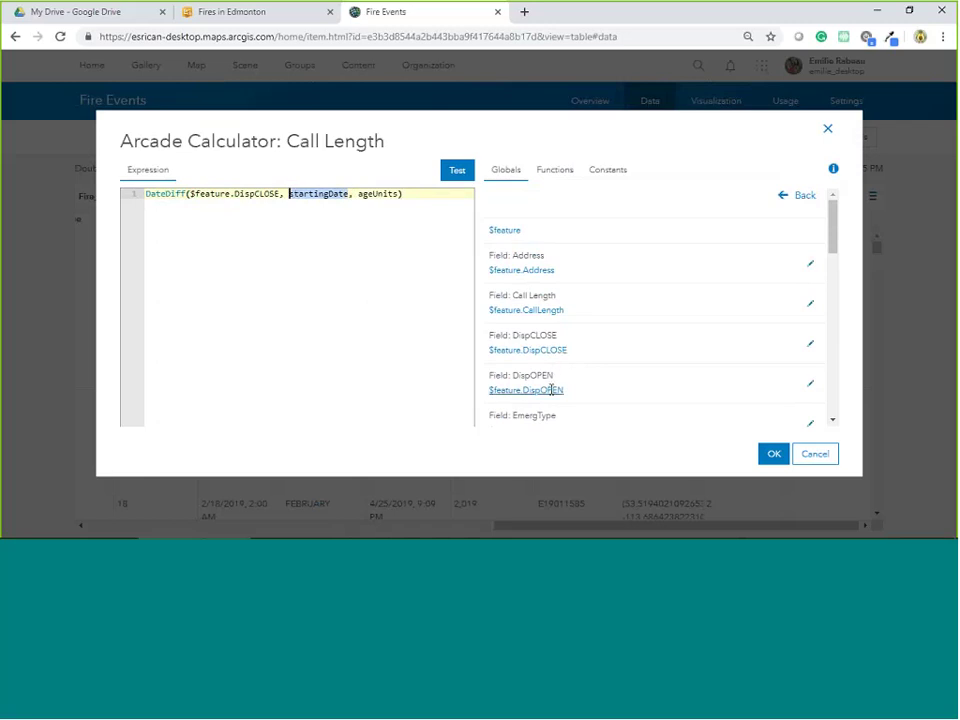
{"action": "left_click", "coordinate": [550, 390]}
Set the DateDiff unit to 'hours', then test the expression and apply it to the Call Length field.
{"action": "left_click_drag", "start_coordinate": [384, 193], "coordinate": [418, 193]}
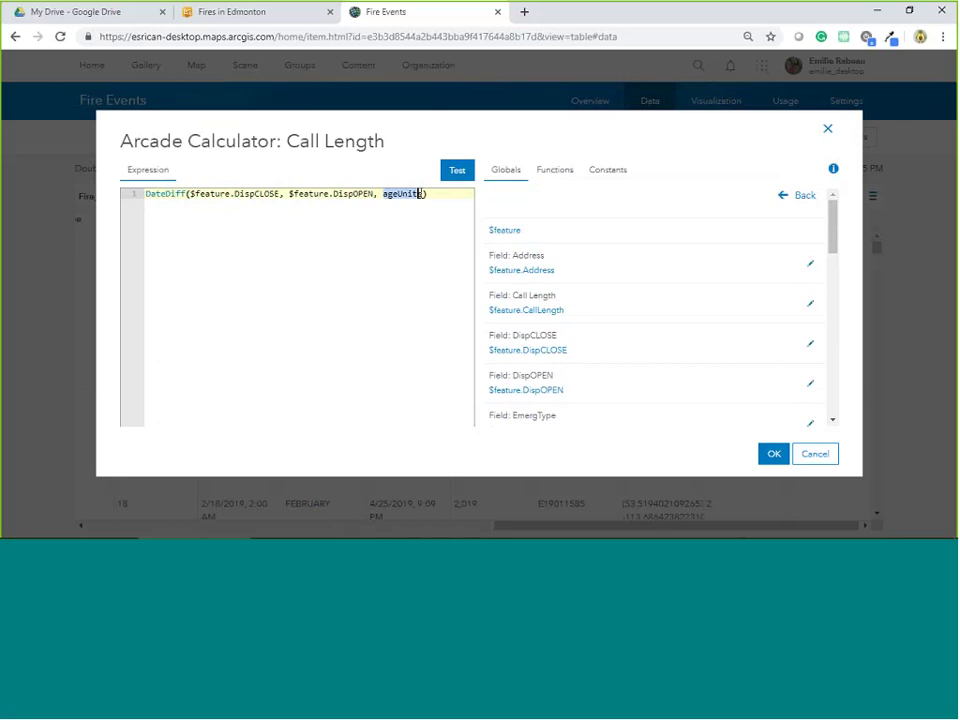
{"action": "type", "text": "'hours"}
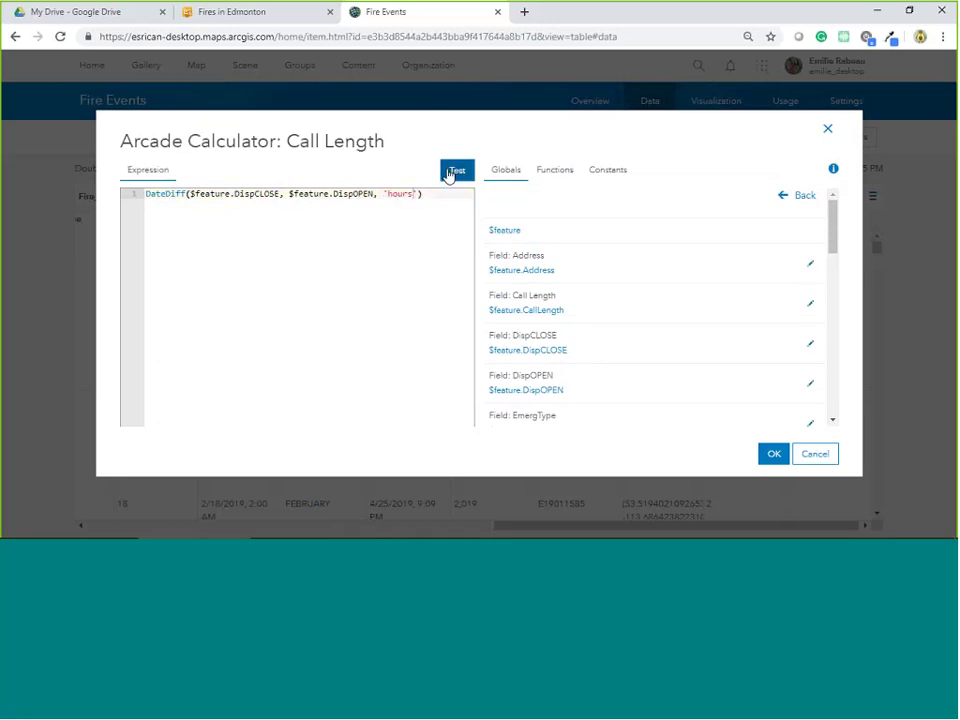
{"action": "left_click", "coordinate": [453, 172]}
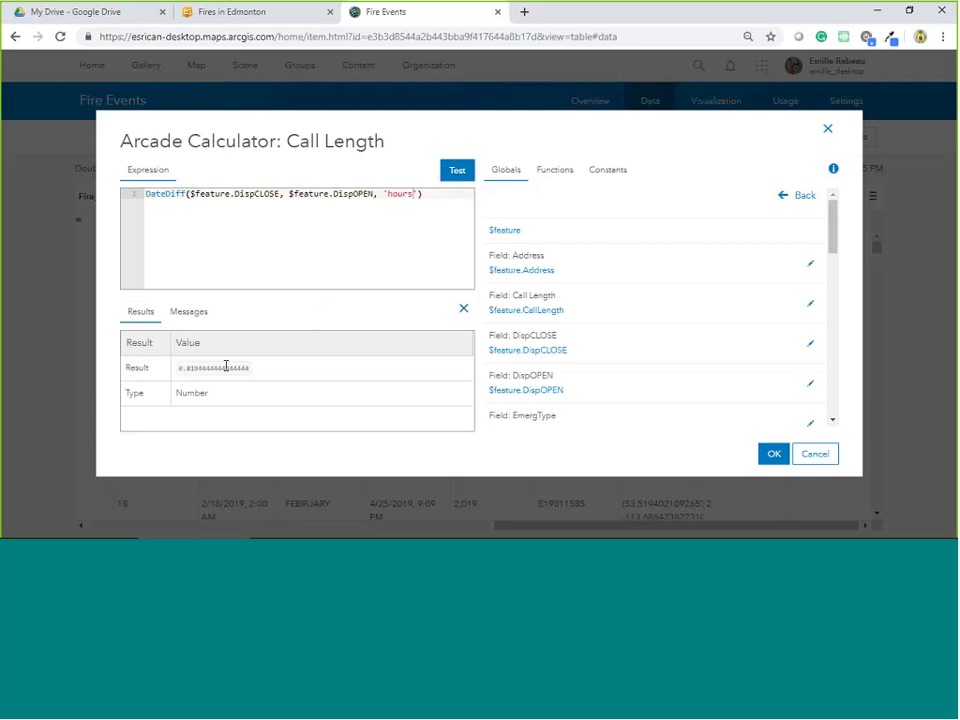
{"action": "left_click", "coordinate": [767, 457]}
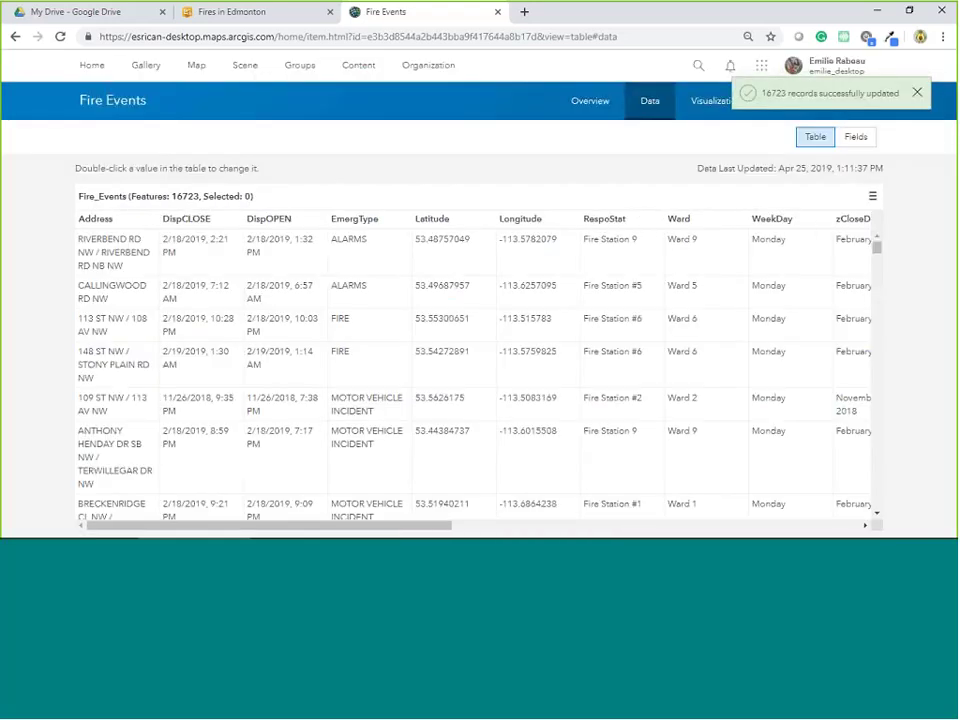
{"action": "left_click_drag", "start_coordinate": [450, 526], "coordinate": [876, 506]}
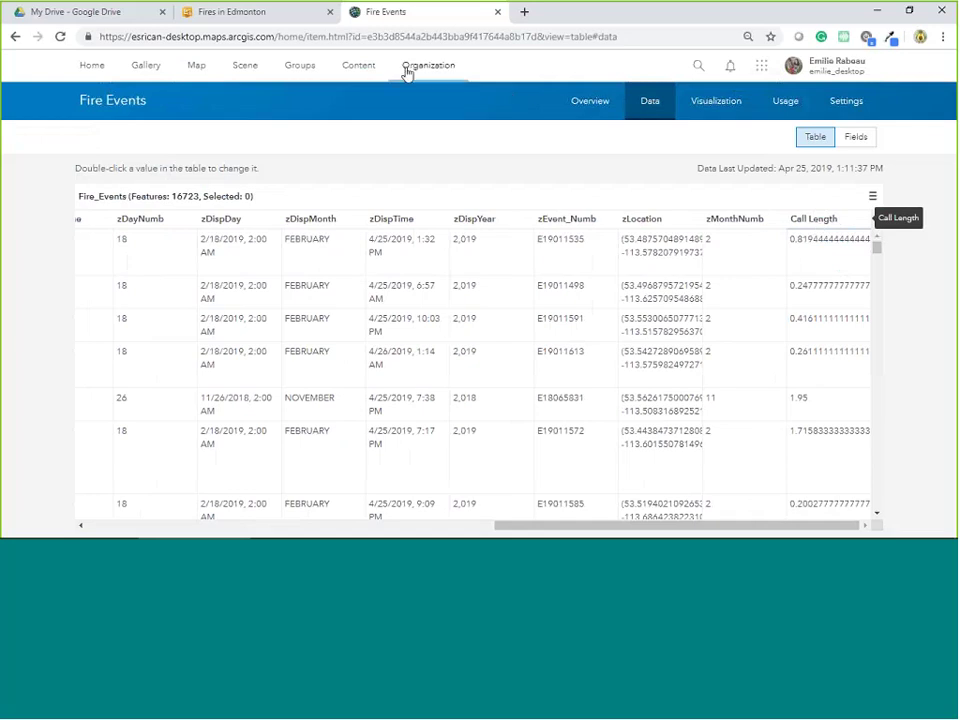
Start a new group named "Fire Services Dashboard" and give it the existing tag "Fire Service".
{"action": "left_click", "coordinate": [358, 68]}
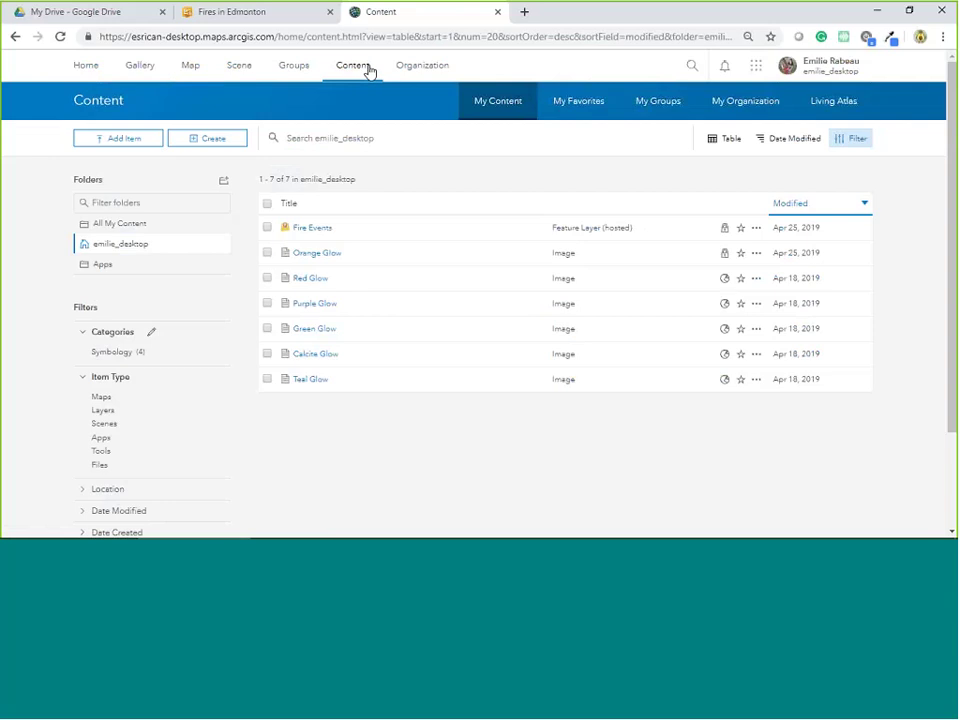
{"action": "left_click", "coordinate": [294, 66]}
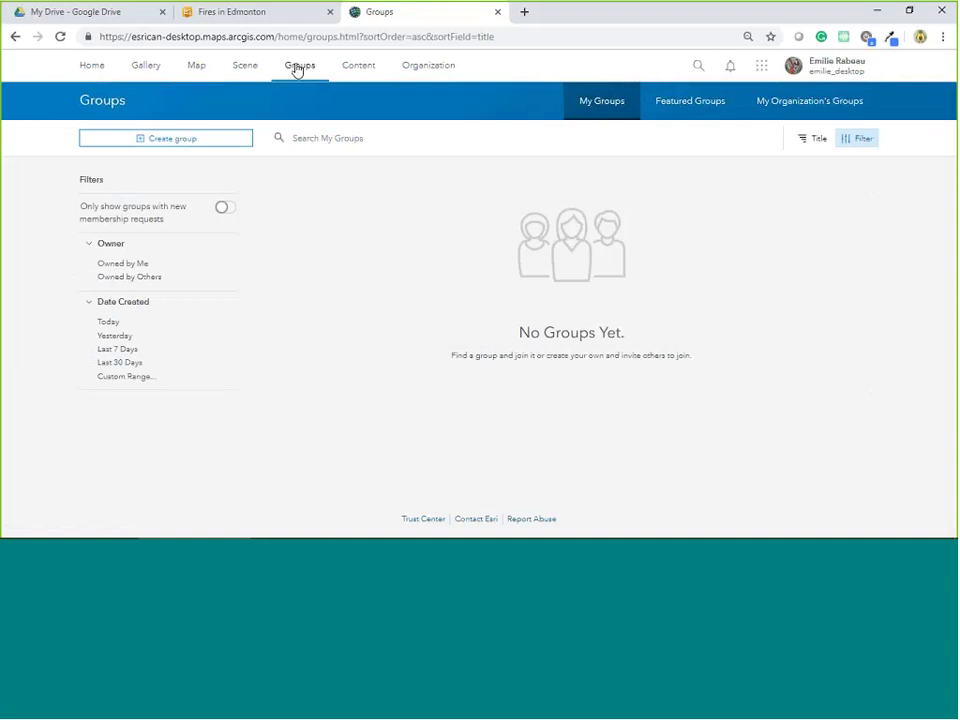
{"action": "left_click", "coordinate": [199, 145]}
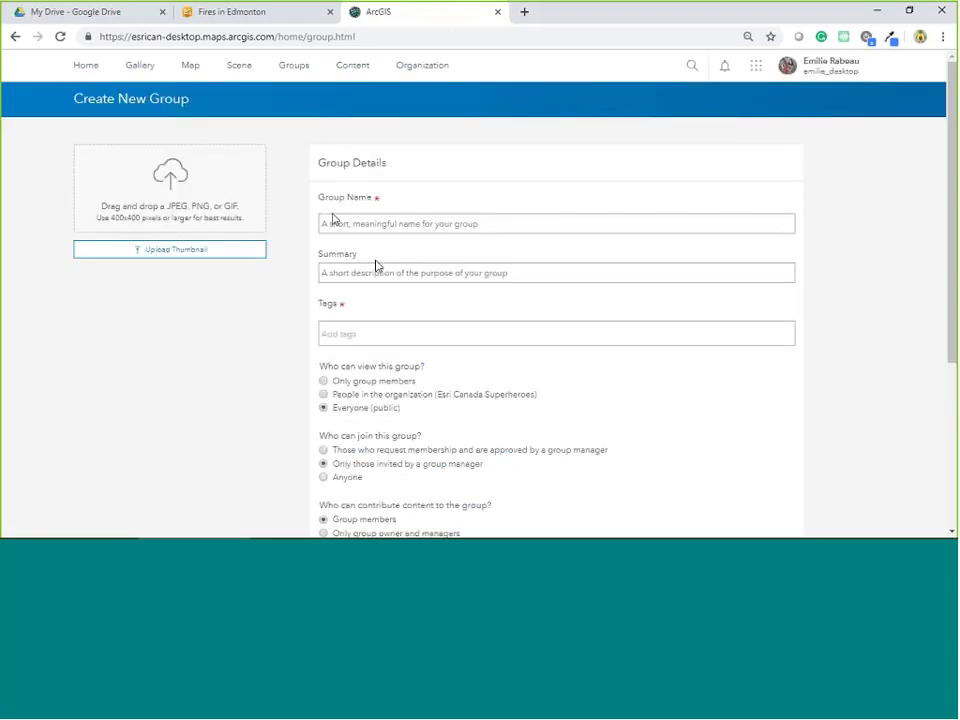
{"action": "left_click", "coordinate": [436, 226]}
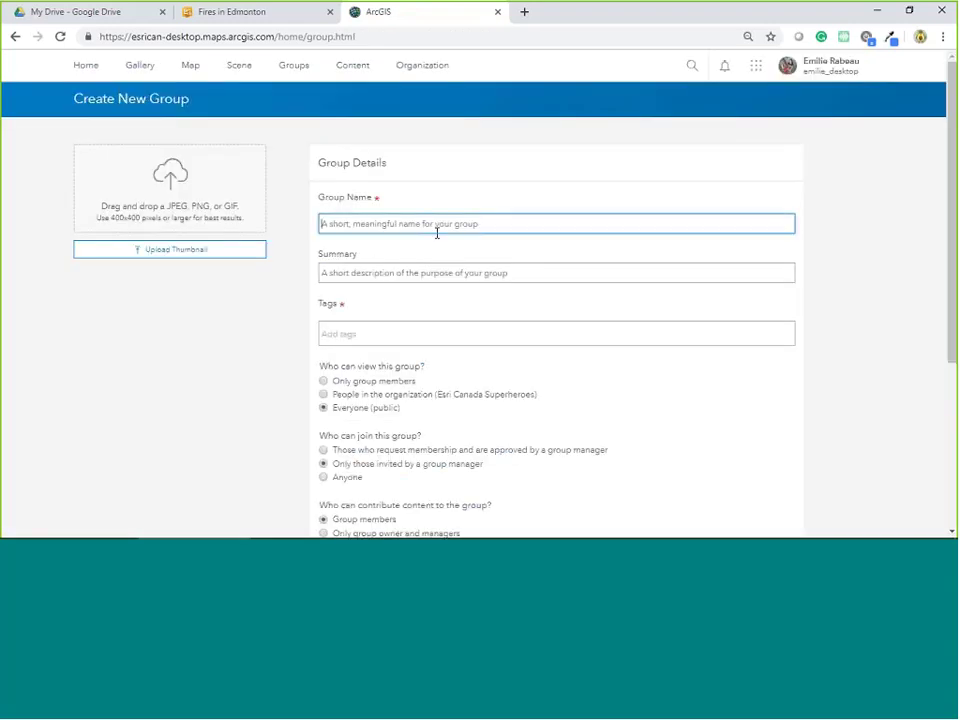
{"action": "type", "text": "Fire Services Dashboard"}
{"action": "left_click", "coordinate": [390, 332]}
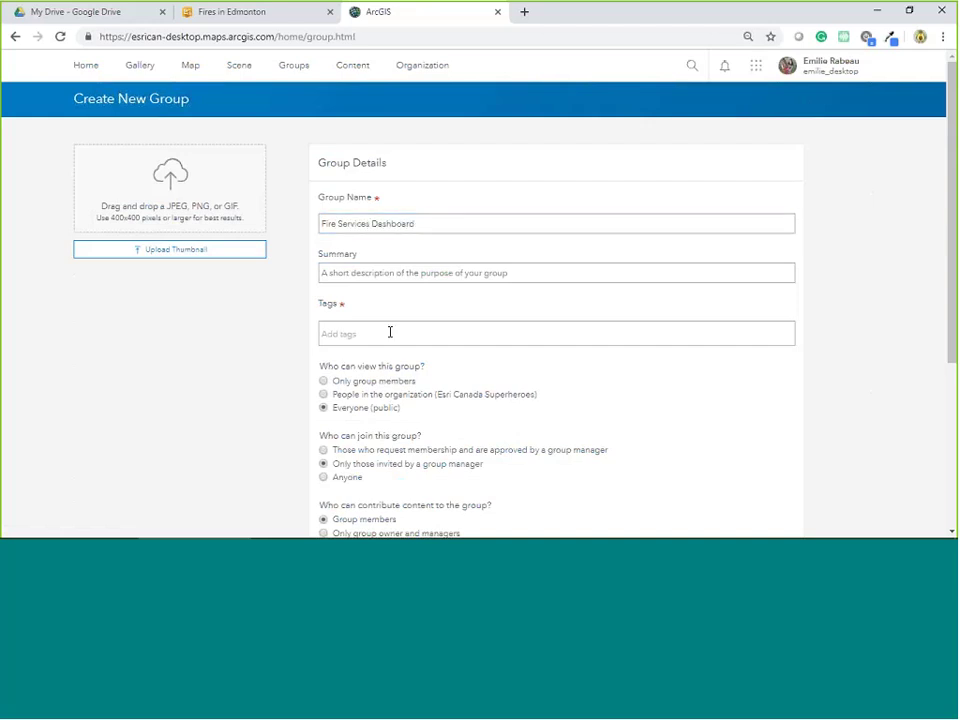
{"action": "type", "text": "Fire"}
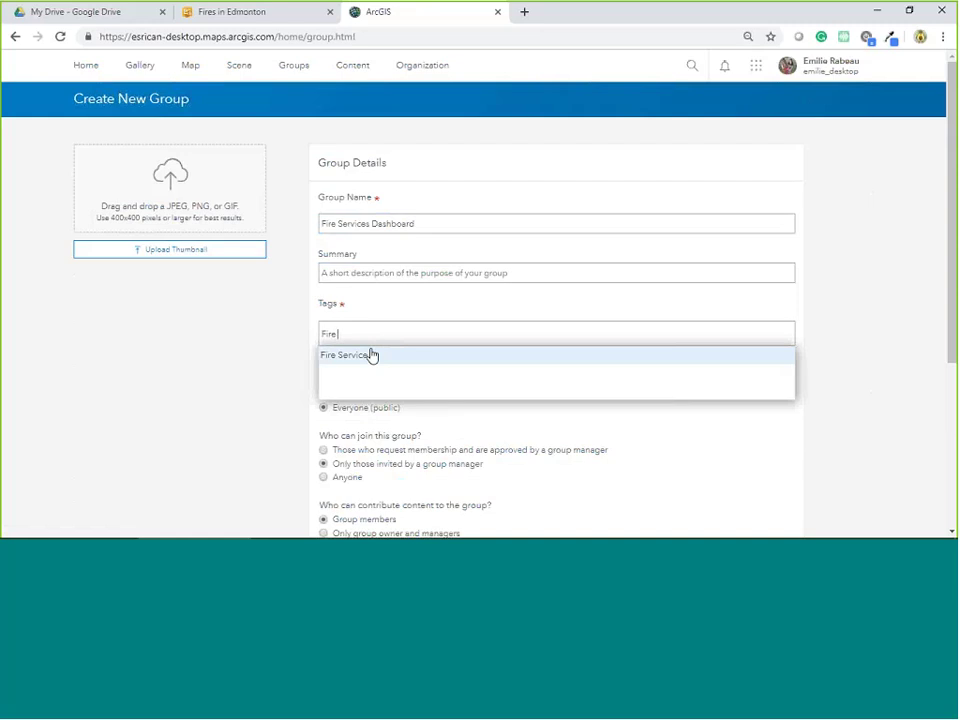
{"action": "left_click", "coordinate": [371, 355]}
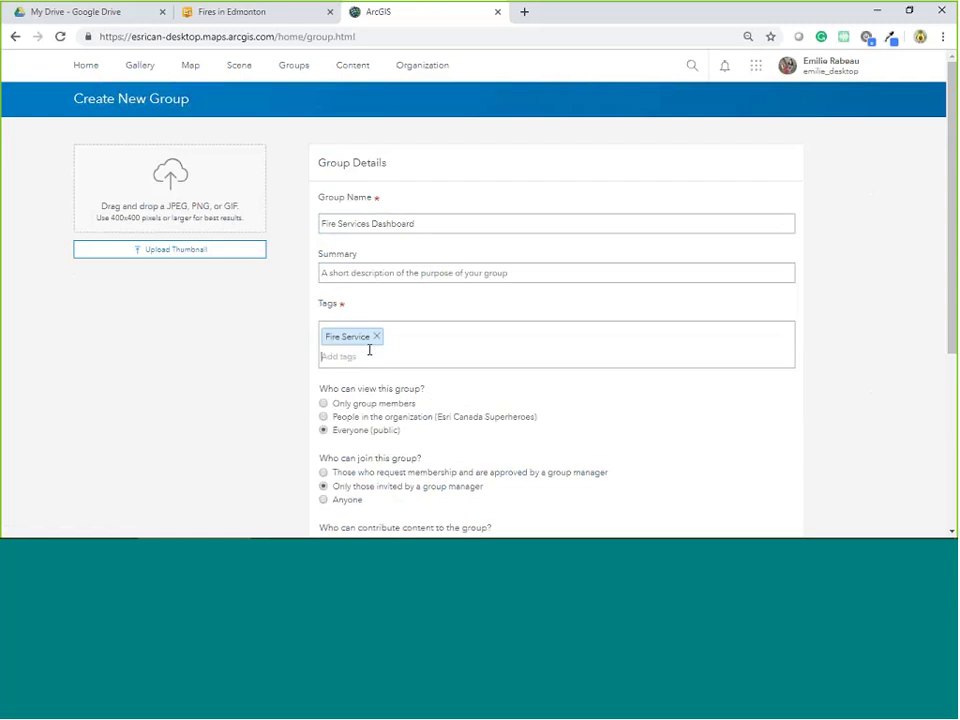
Make the group viewable by only group members, let members update all items, and create it.
{"action": "left_click", "coordinate": [324, 404]}
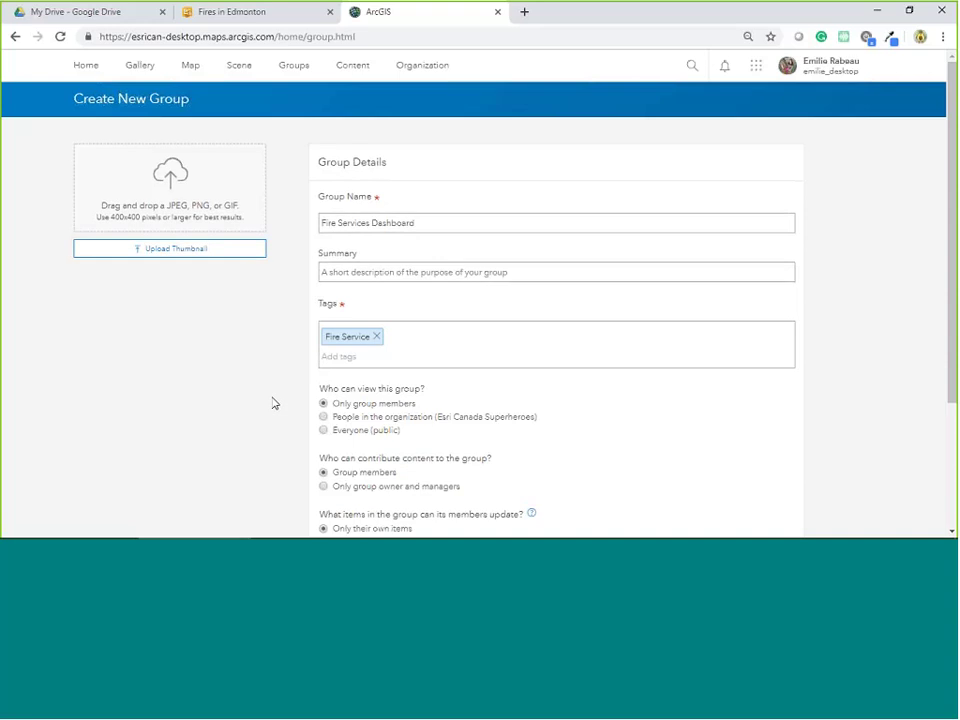
{"action": "scroll", "coordinate": [275, 400], "scroll_direction": "down", "scroll_amount": 3}
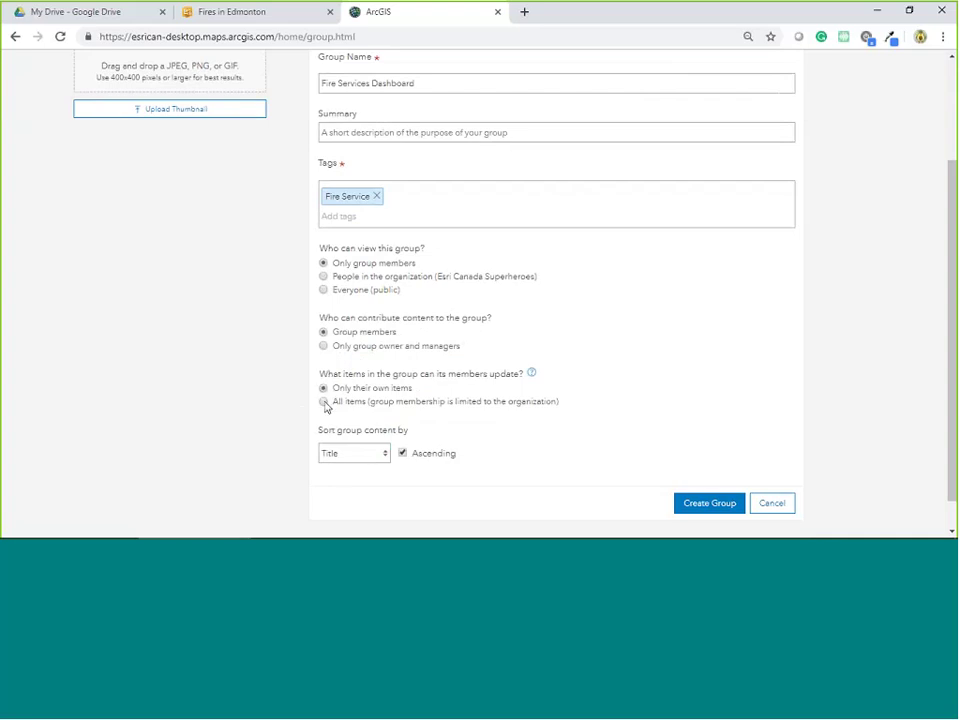
{"action": "left_click", "coordinate": [324, 402]}
{"action": "left_click", "coordinate": [707, 506]}
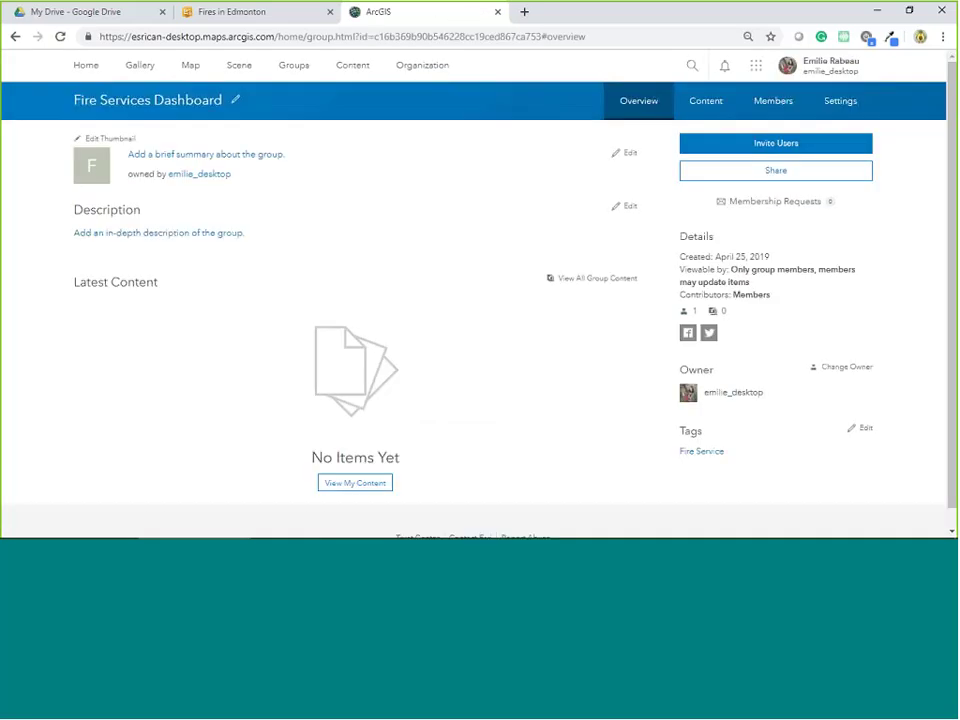
Find the colleague by first name among the organization's members and send them an invitation to the group.
{"action": "left_click", "coordinate": [742, 153]}
{"action": "type", "text": "mar"}
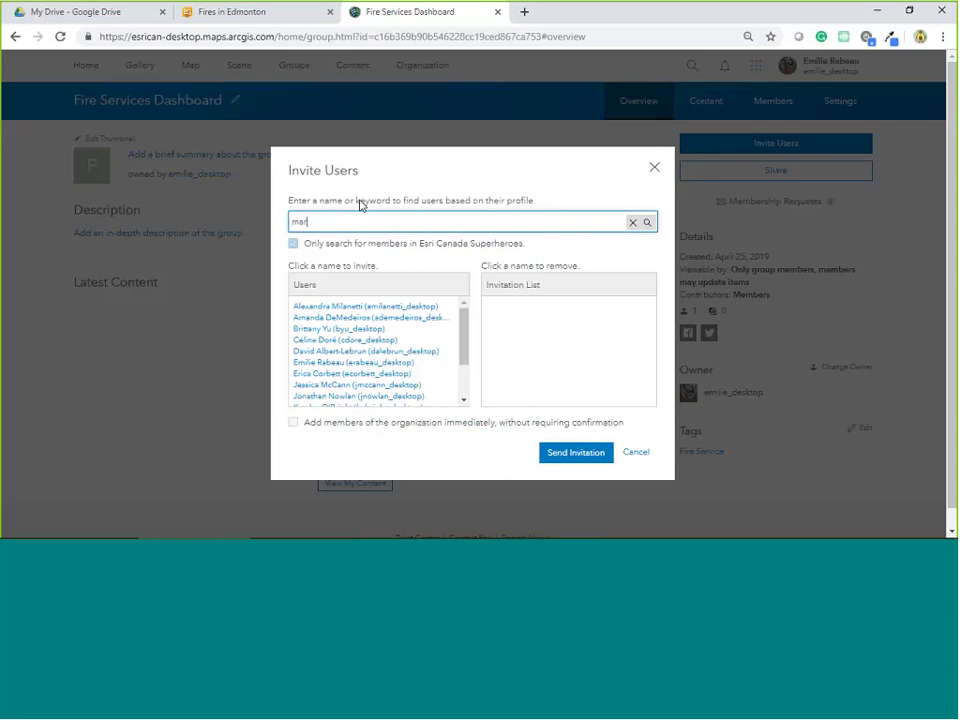
{"action": "type", "text": "issa"}
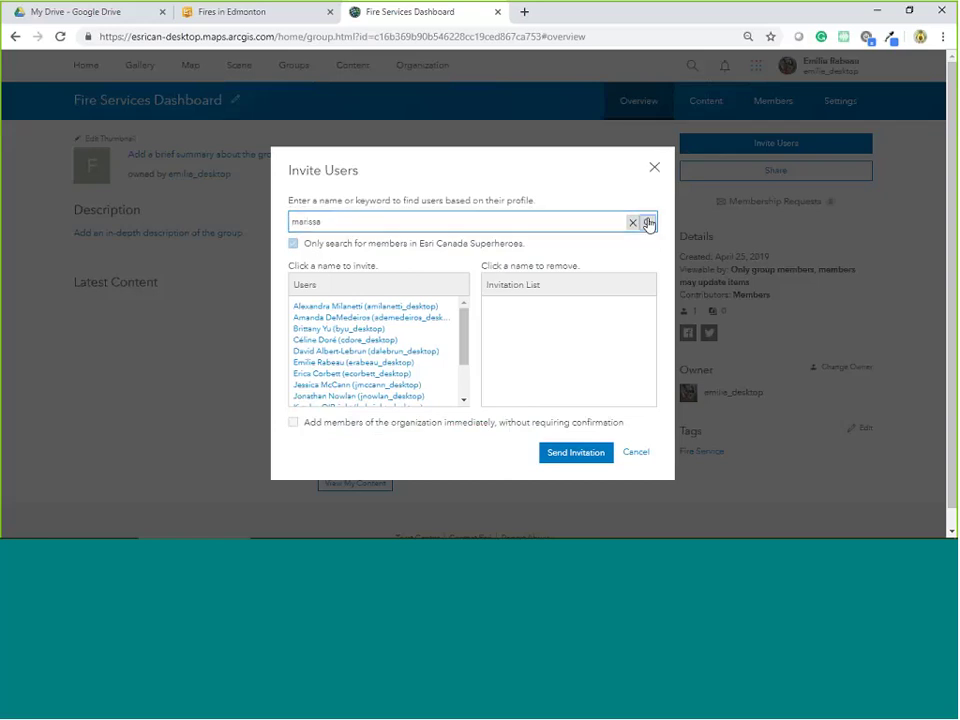
{"action": "left_click", "coordinate": [647, 222]}
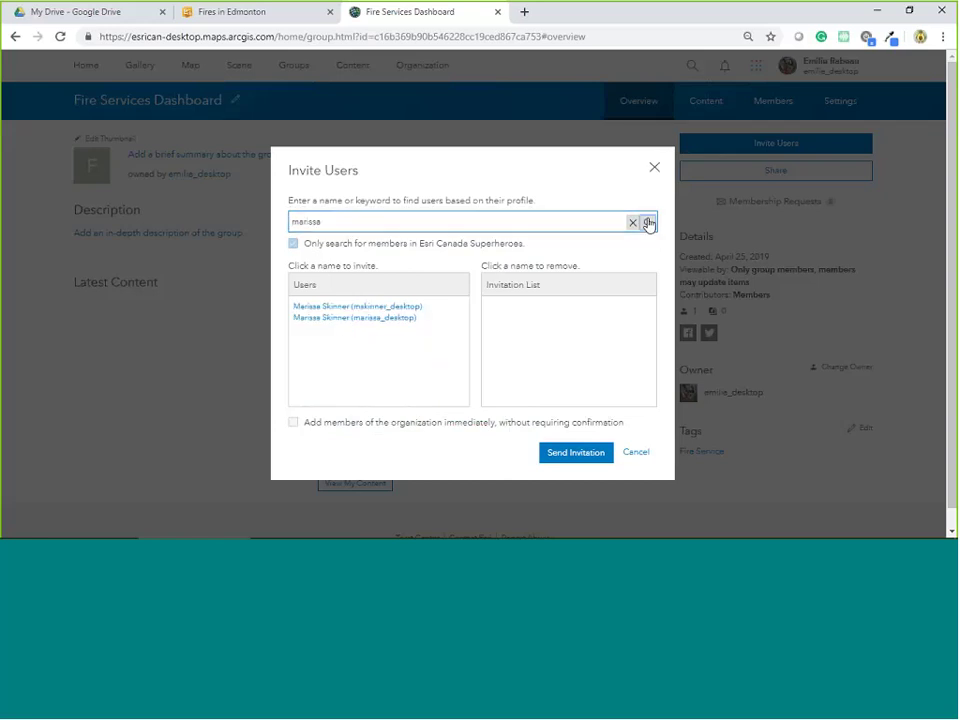
{"action": "left_click", "coordinate": [383, 318]}
{"action": "left_click", "coordinate": [574, 455]}
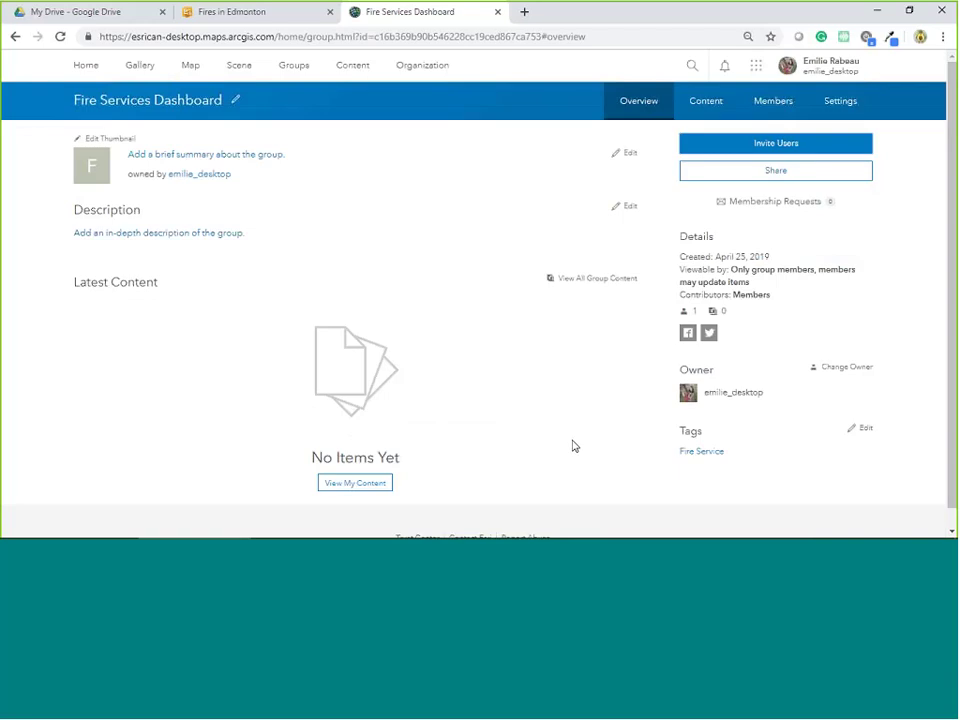
Share all items in the main content folder with the Fire Services Dashboard group.
{"action": "left_click", "coordinate": [353, 68]}
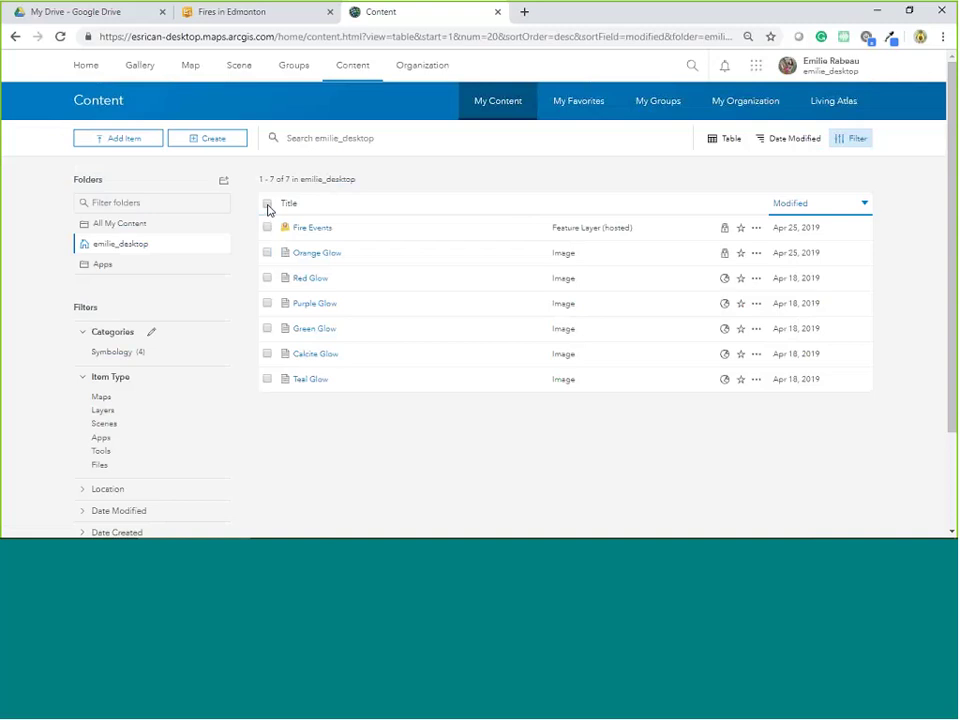
{"action": "left_click", "coordinate": [267, 205]}
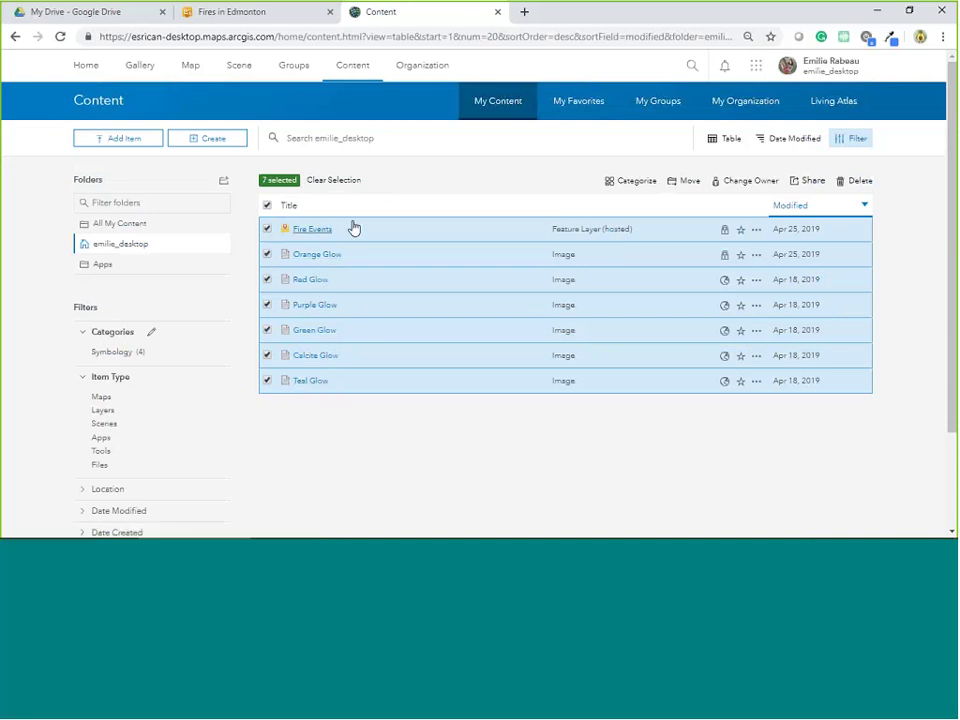
{"action": "left_click", "coordinate": [805, 184]}
{"action": "left_click", "coordinate": [755, 221]}
{"action": "left_click", "coordinate": [332, 200]}
{"action": "left_click", "coordinate": [563, 456]}
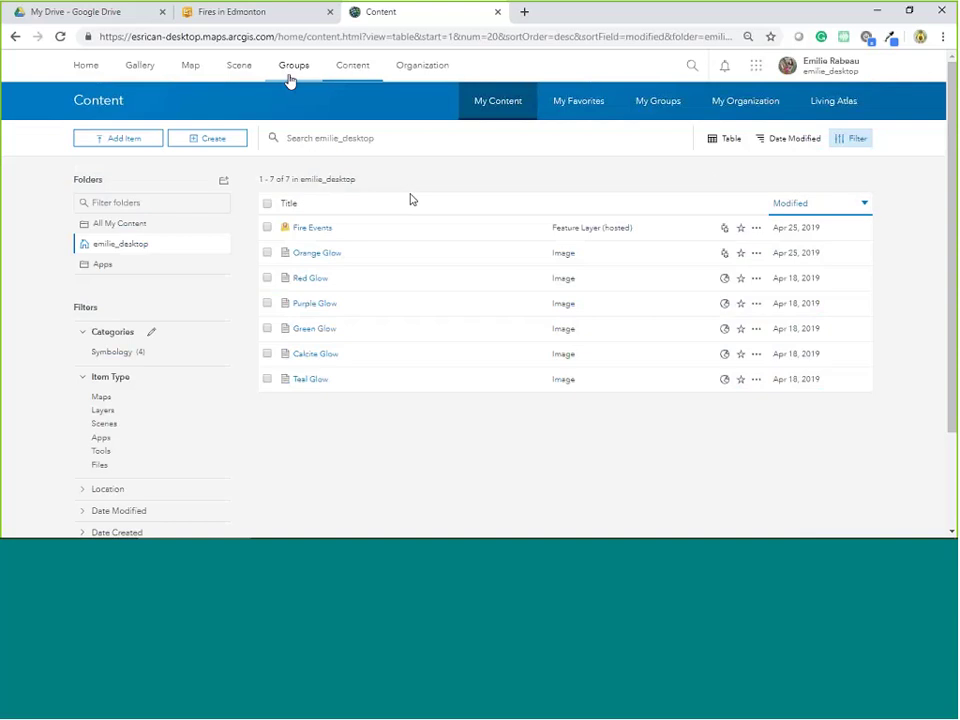
Protect the Fire Services Dashboard group from accidental deletion, save the setting, and return to the content page.
{"action": "left_click", "coordinate": [289, 78]}
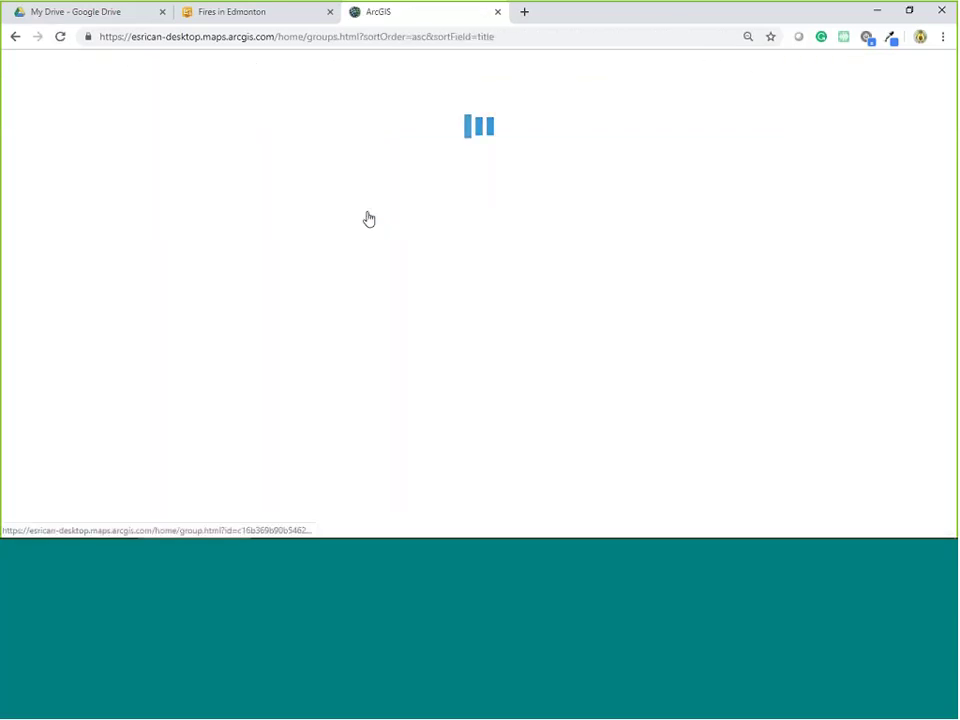
{"action": "left_click", "coordinate": [369, 219]}
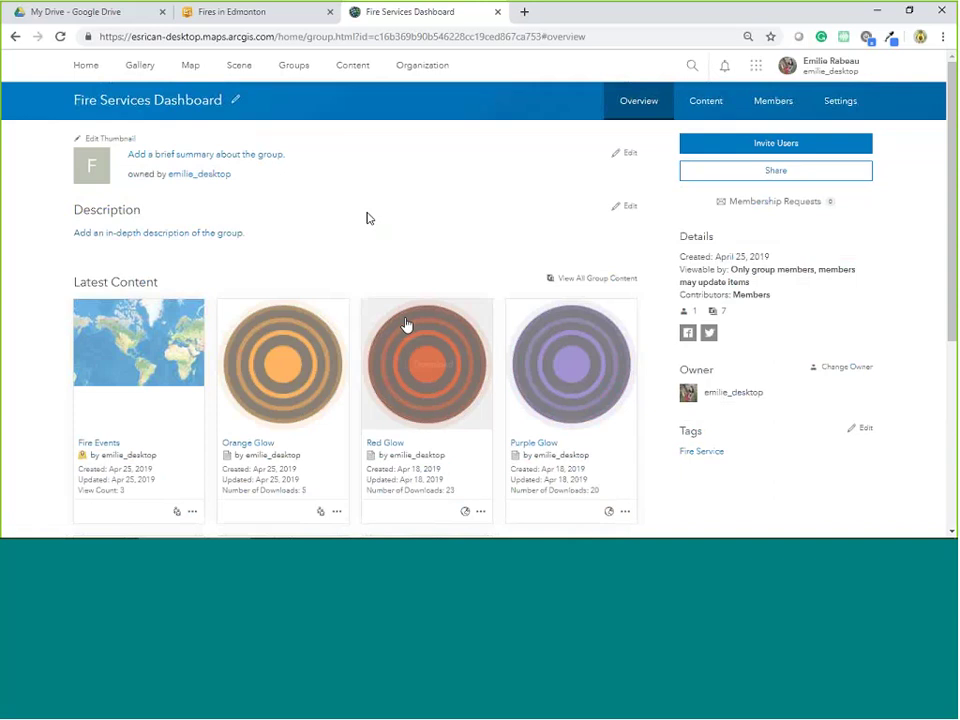
{"action": "mouse_move", "coordinate": [405, 366]}
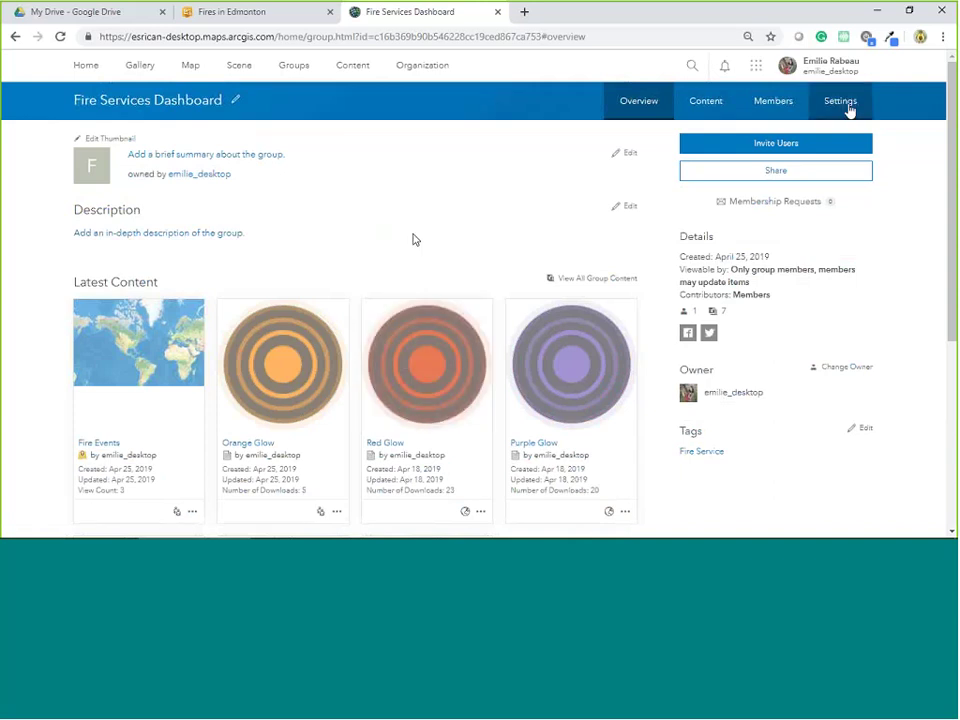
{"action": "left_click", "coordinate": [846, 106]}
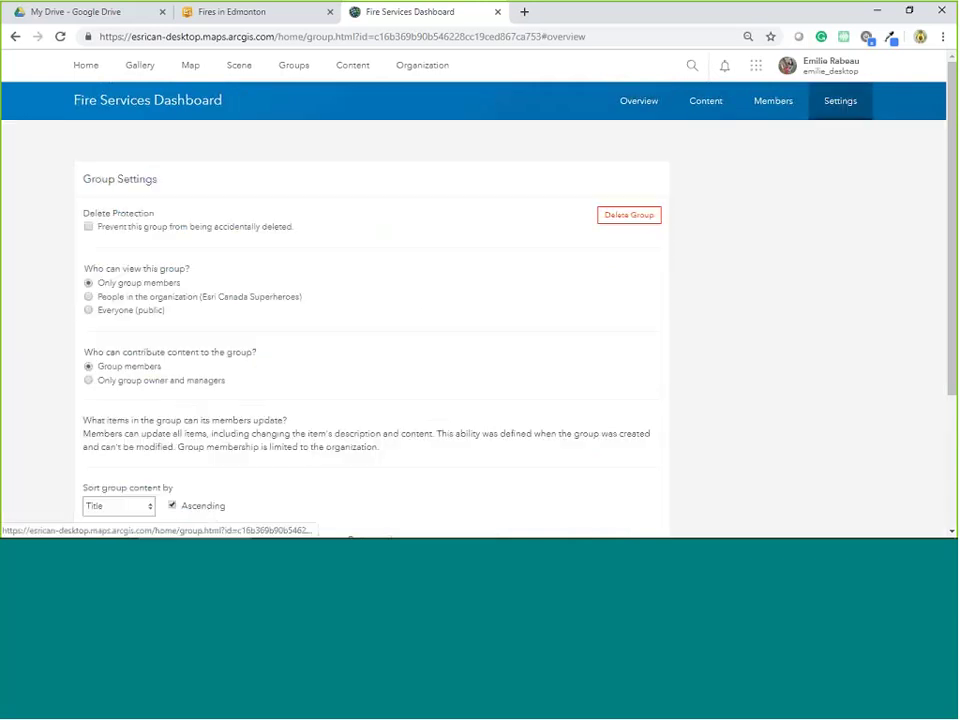
{"action": "left_click", "coordinate": [88, 227]}
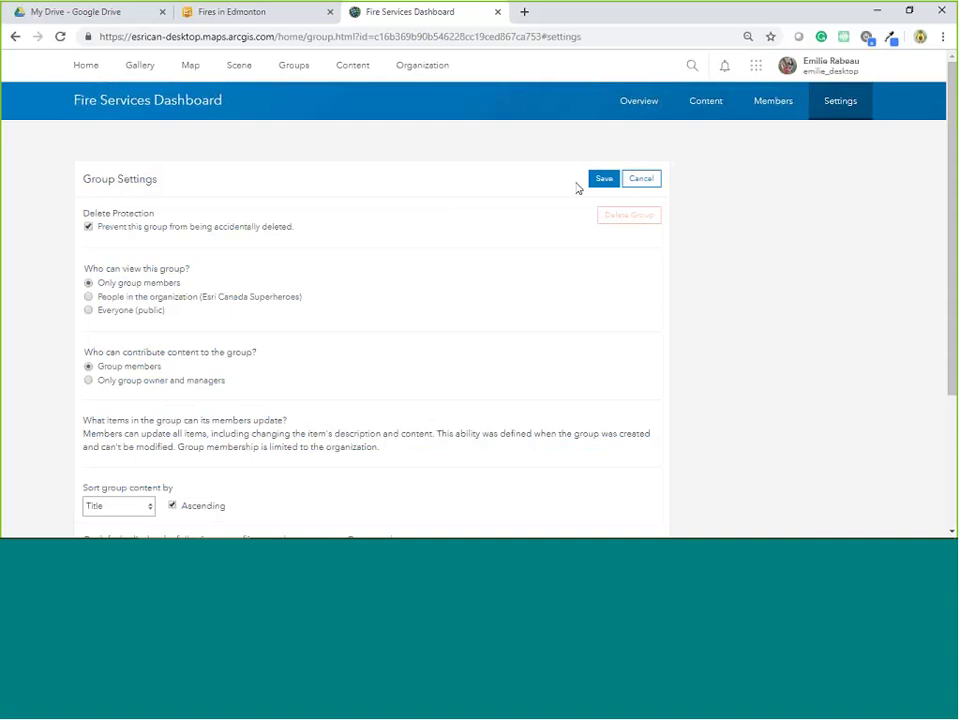
{"action": "left_click", "coordinate": [604, 179]}
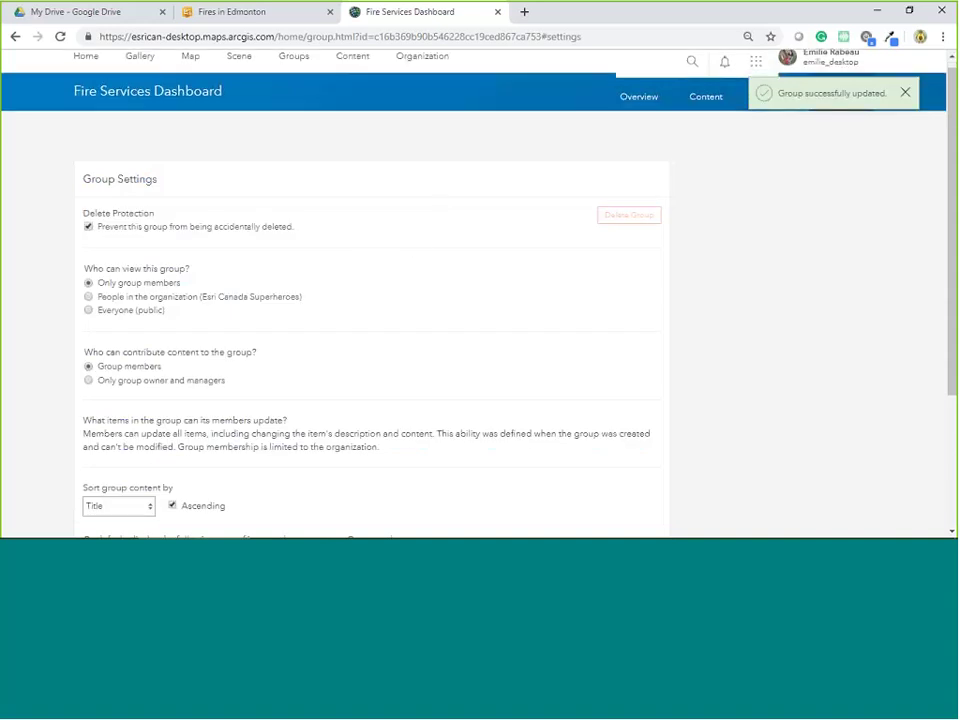
{"action": "scroll", "coordinate": [180, 420], "scroll_direction": "down", "scroll_amount": 3}
{"action": "scroll", "coordinate": [186, 200], "scroll_direction": "up", "scroll_amount": 3}
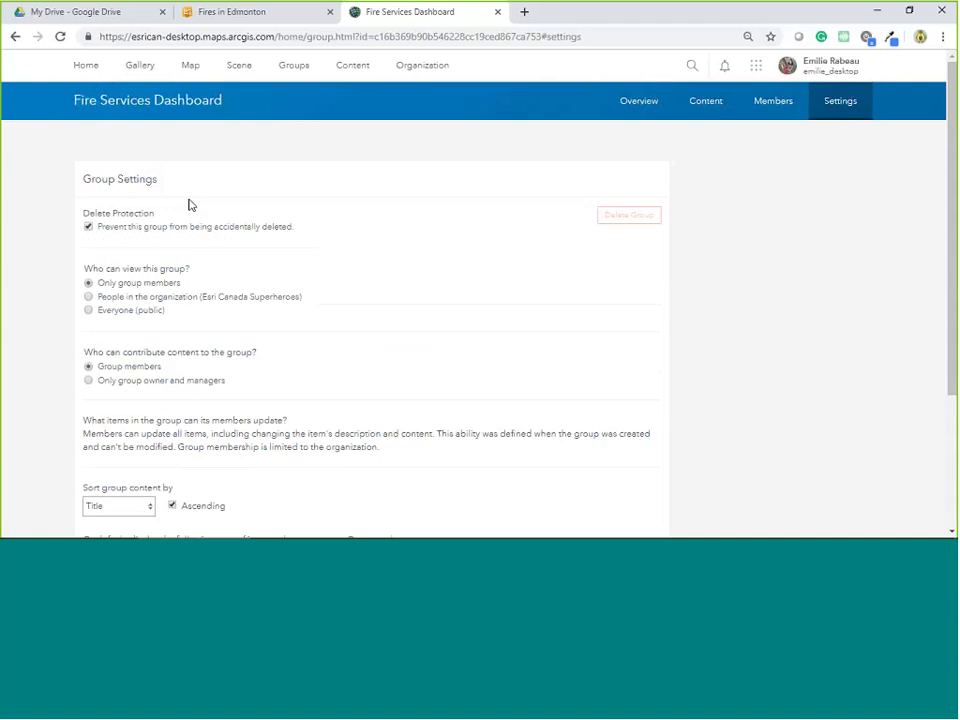
{"action": "left_click", "coordinate": [349, 70]}
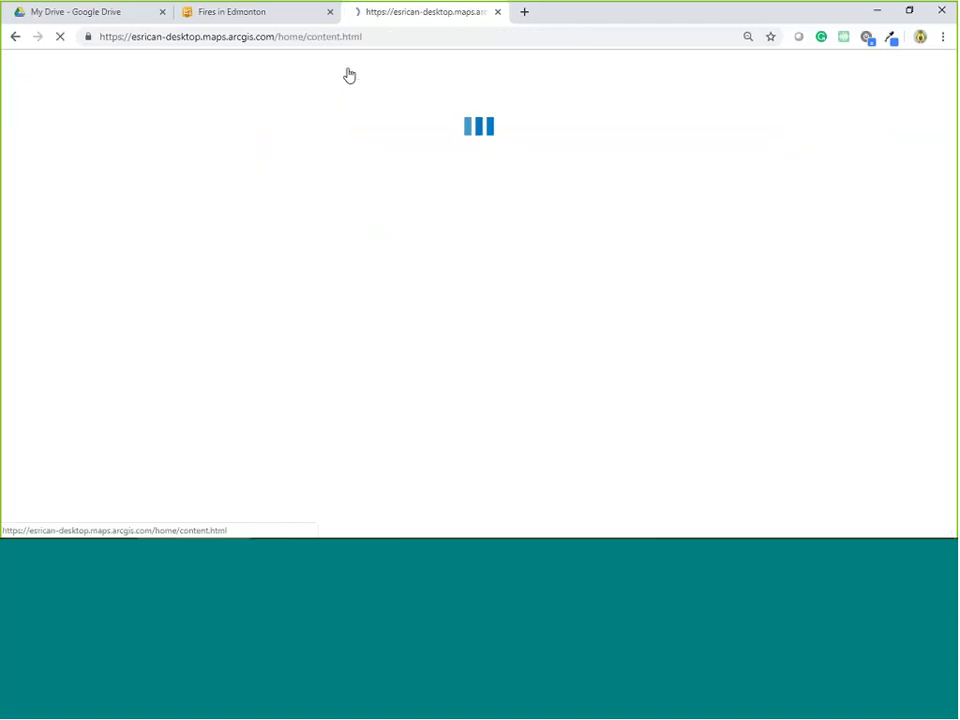
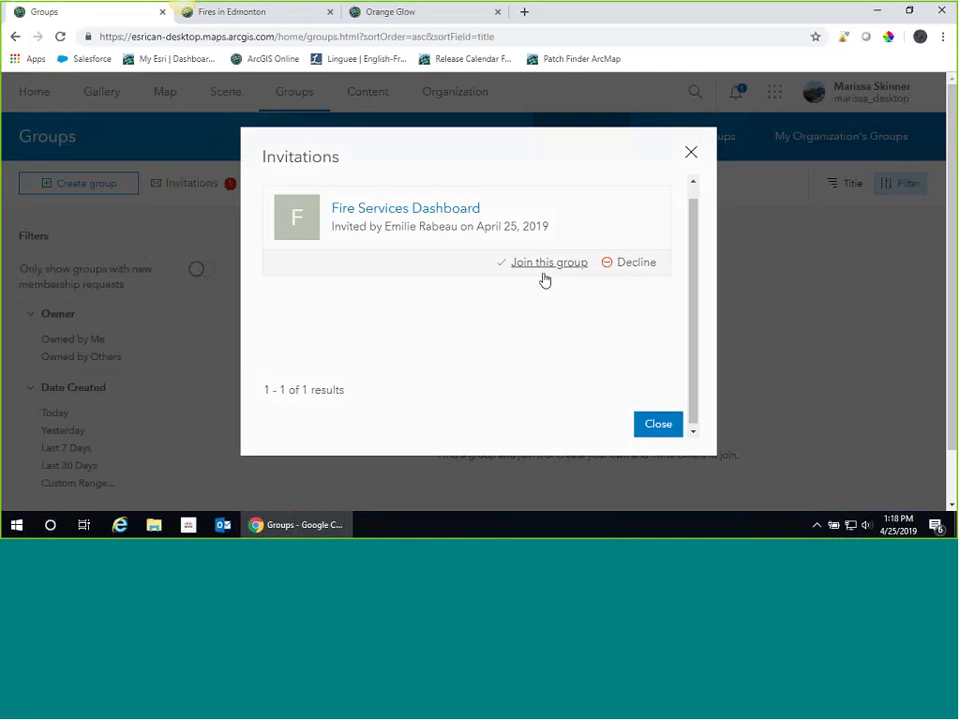
Accept the invitation to join the Fire Services Dashboard group, then look through the group's shared content.
{"action": "left_click", "coordinate": [542, 266]}
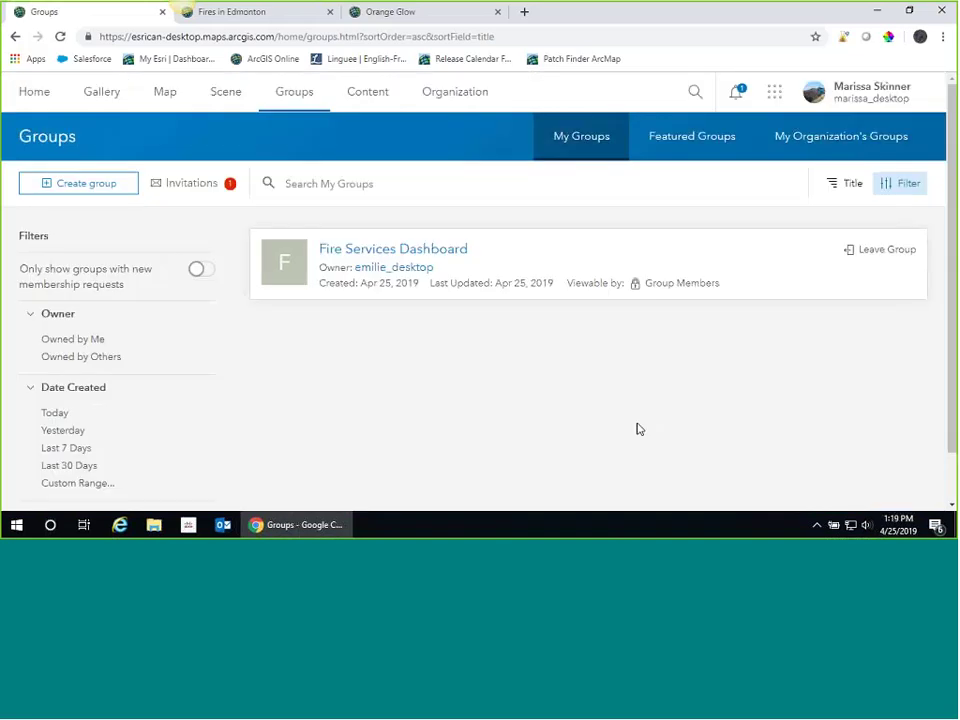
{"action": "left_click", "coordinate": [455, 252]}
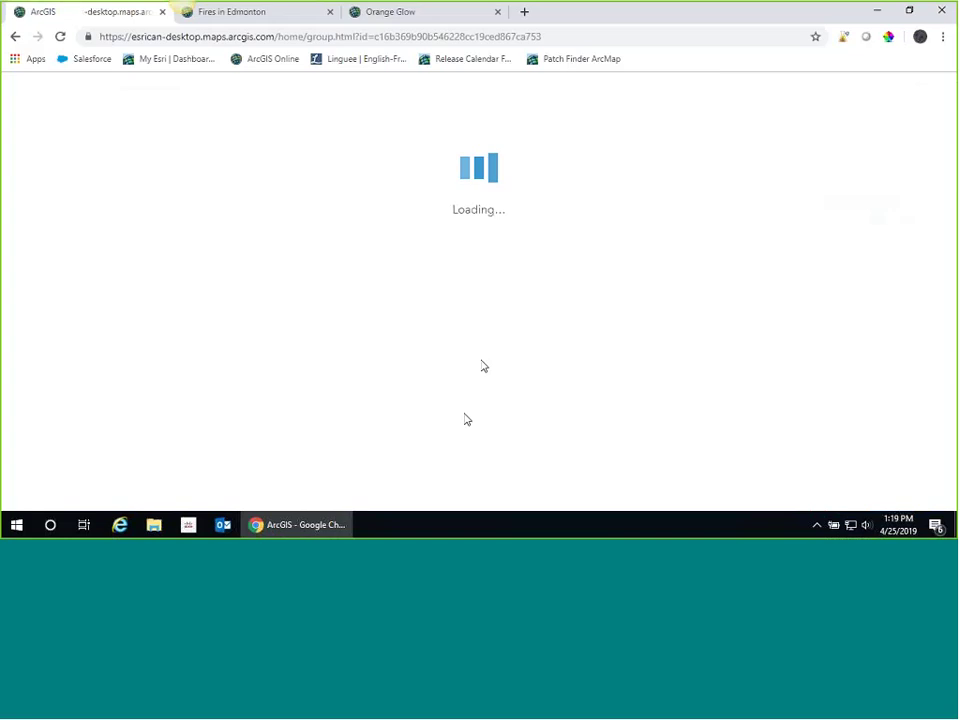
{"action": "scroll", "coordinate": [338, 358], "scroll_direction": "down", "scroll_amount": 5}
{"action": "scroll", "coordinate": [370, 354], "scroll_direction": "down", "scroll_amount": 2}
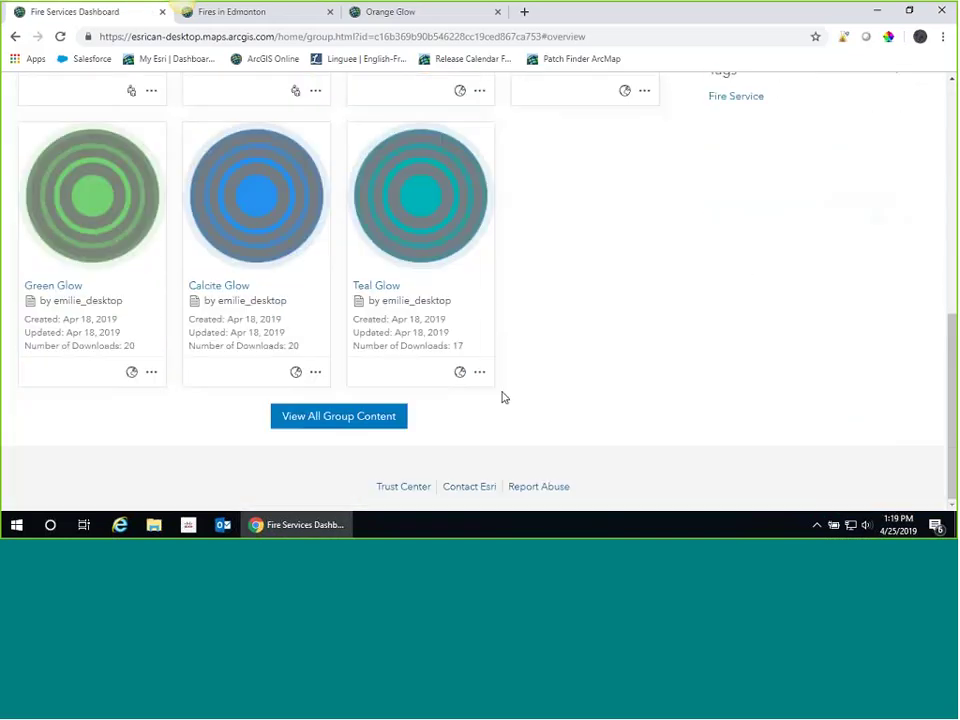
{"action": "scroll", "coordinate": [546, 388], "scroll_direction": "up", "scroll_amount": 5}
{"action": "scroll", "coordinate": [540, 377], "scroll_direction": "up", "scroll_amount": 1}
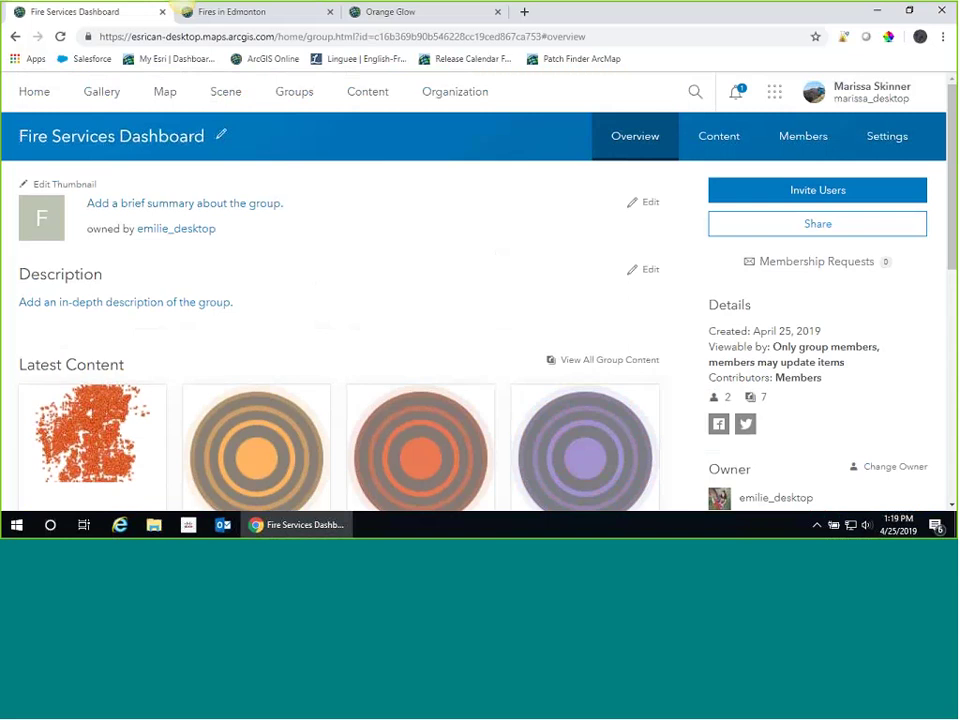
Start a new map from the content page, titled "Fire events in Edmonton" with the tag "Fire Service".
{"action": "left_click", "coordinate": [369, 98]}
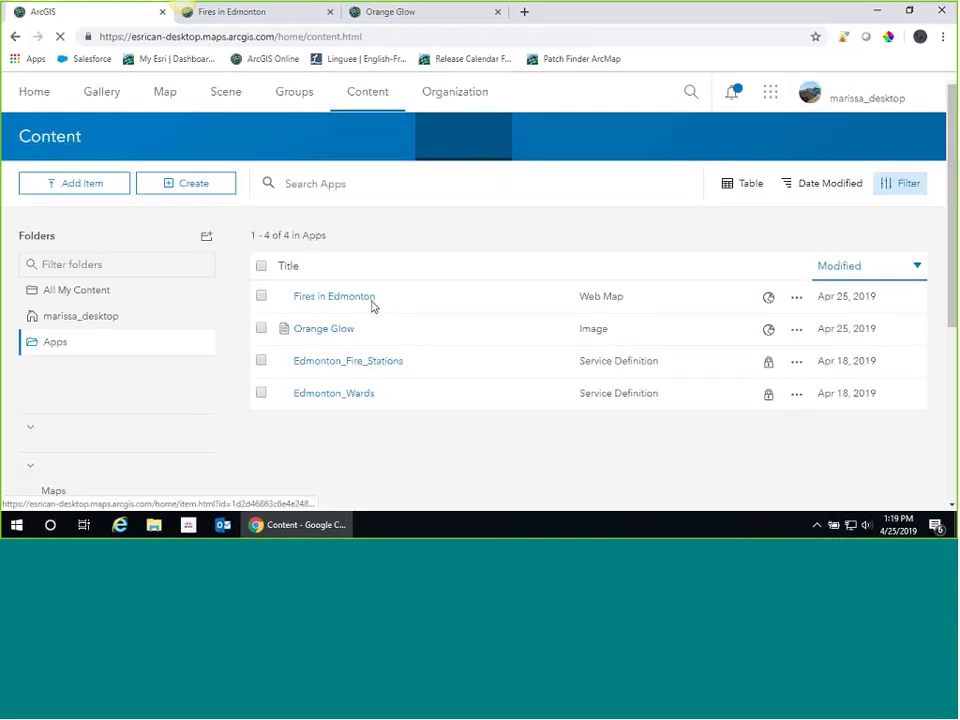
{"action": "left_click", "coordinate": [175, 185]}
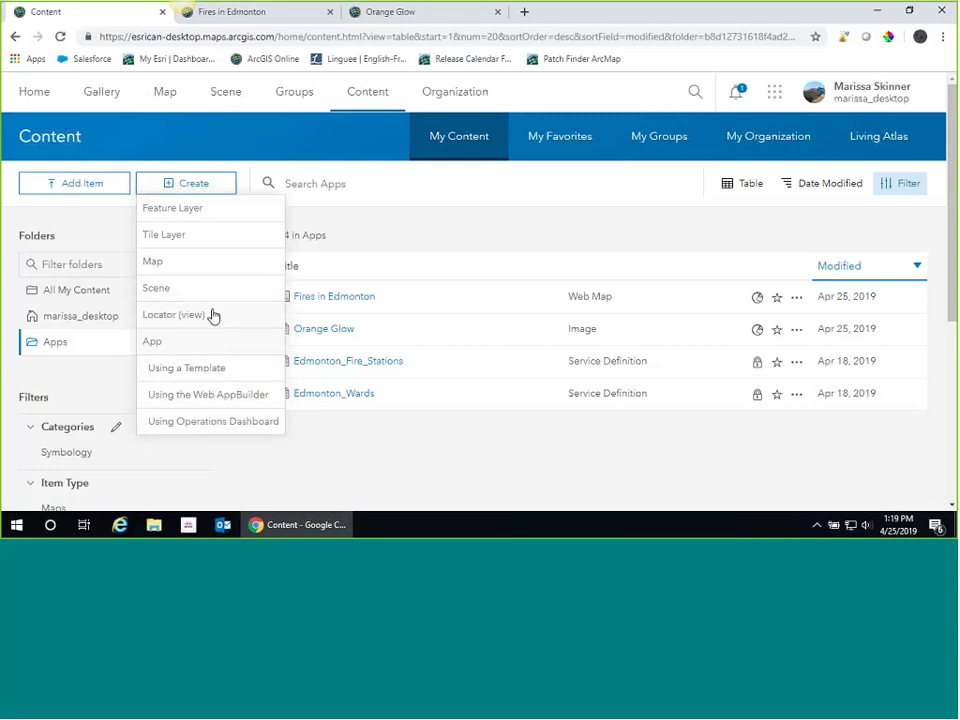
{"action": "left_click", "coordinate": [216, 268]}
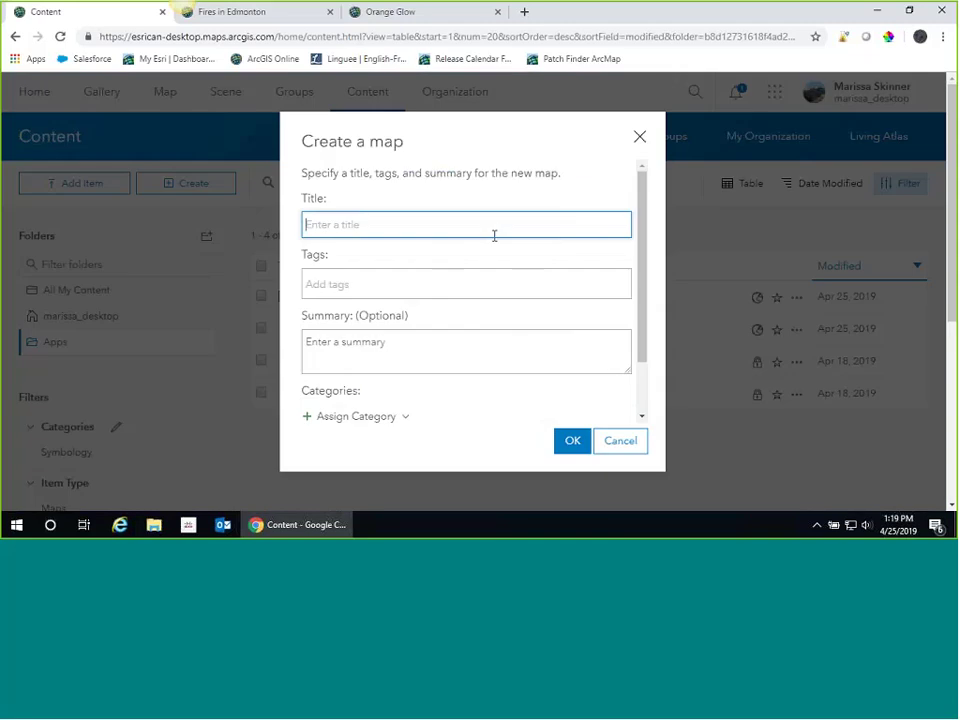
{"action": "type", "text": "Fire events in Edmonton"}
{"action": "key", "text": "Tab"}
{"action": "type", "text": "Fire"}
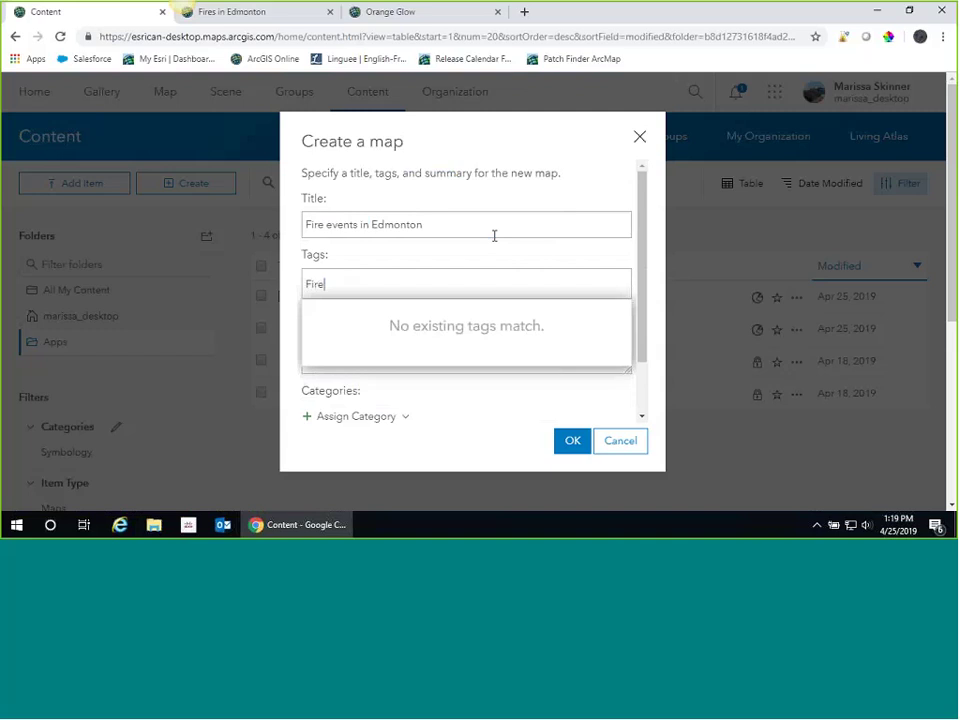
{"action": "type", "text": " Service"}
{"action": "left_click", "coordinate": [491, 231]}
Give the new map the summary "Fire services in Edmonton responses" and create it.
{"action": "left_click", "coordinate": [474, 368]}
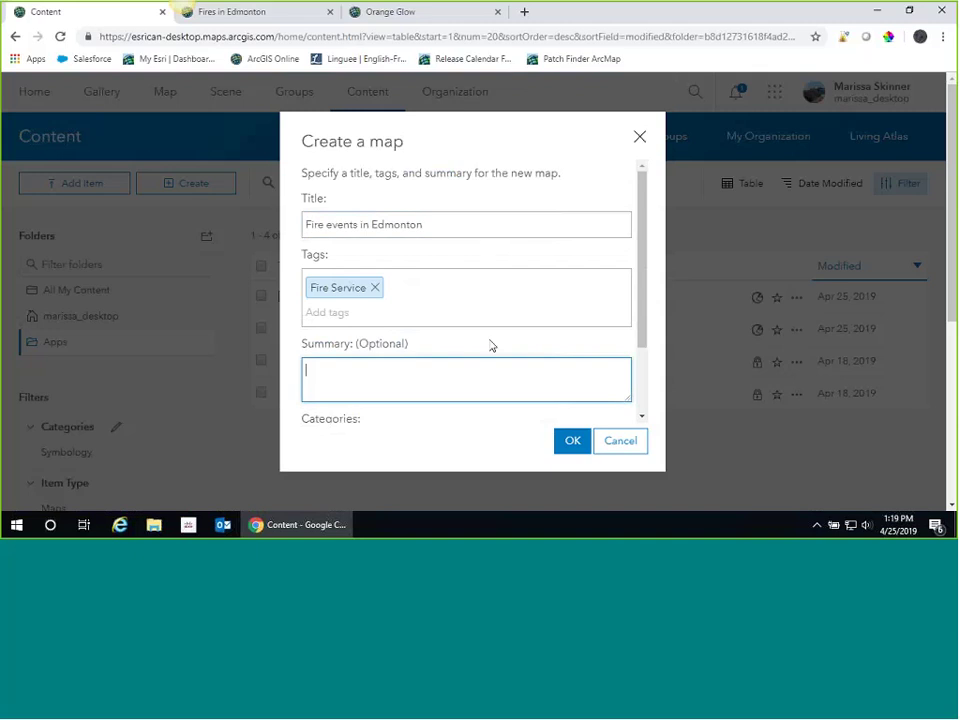
{"action": "type", "text": "Fire services in edmonton respo"}
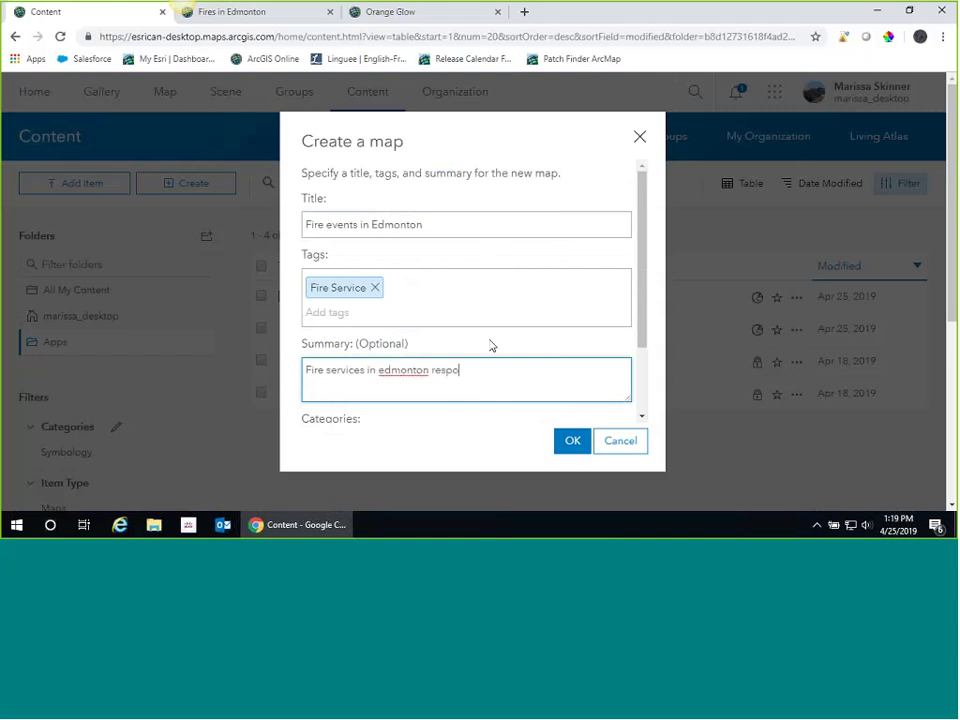
{"action": "type", "text": "nses"}
{"action": "left_click", "coordinate": [388, 367]}
{"action": "key", "text": "BackSpace"}
{"action": "type", "text": "E"}
{"action": "left_click", "coordinate": [573, 440]}
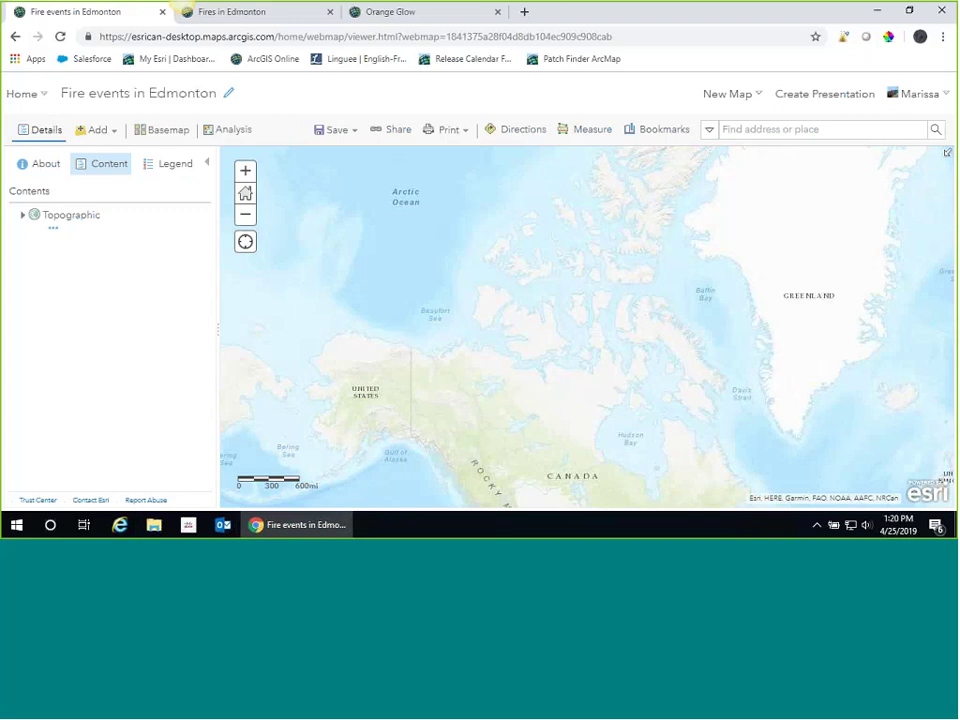
Browse the Living Atlas layers for the map and filter them to the Vector tiles category of Basemaps.
{"action": "left_click", "coordinate": [90, 131]}
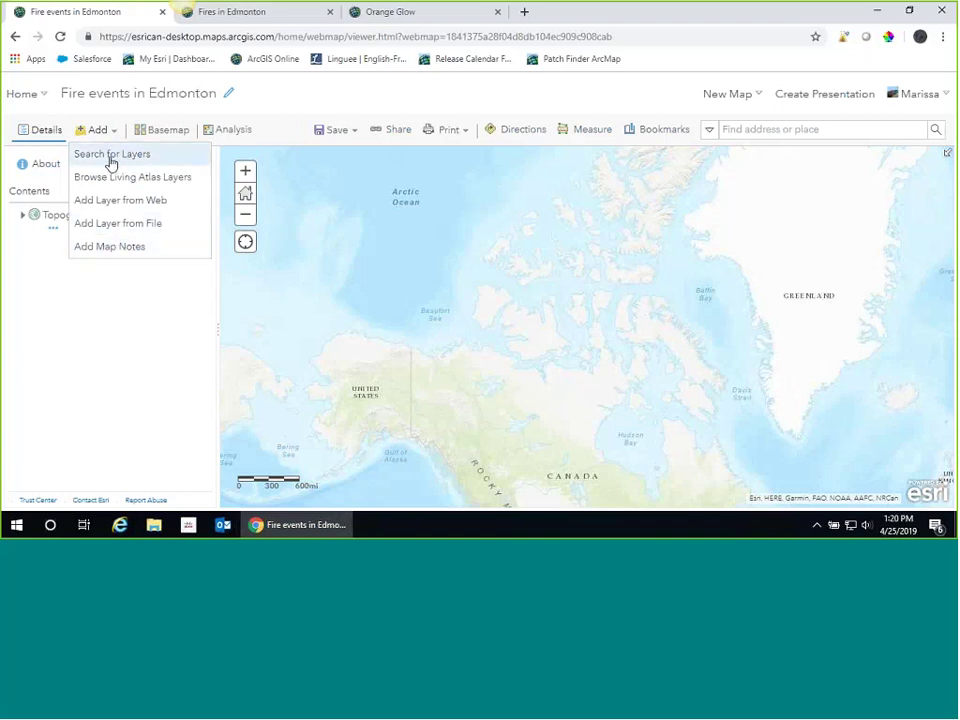
{"action": "left_click", "coordinate": [174, 184]}
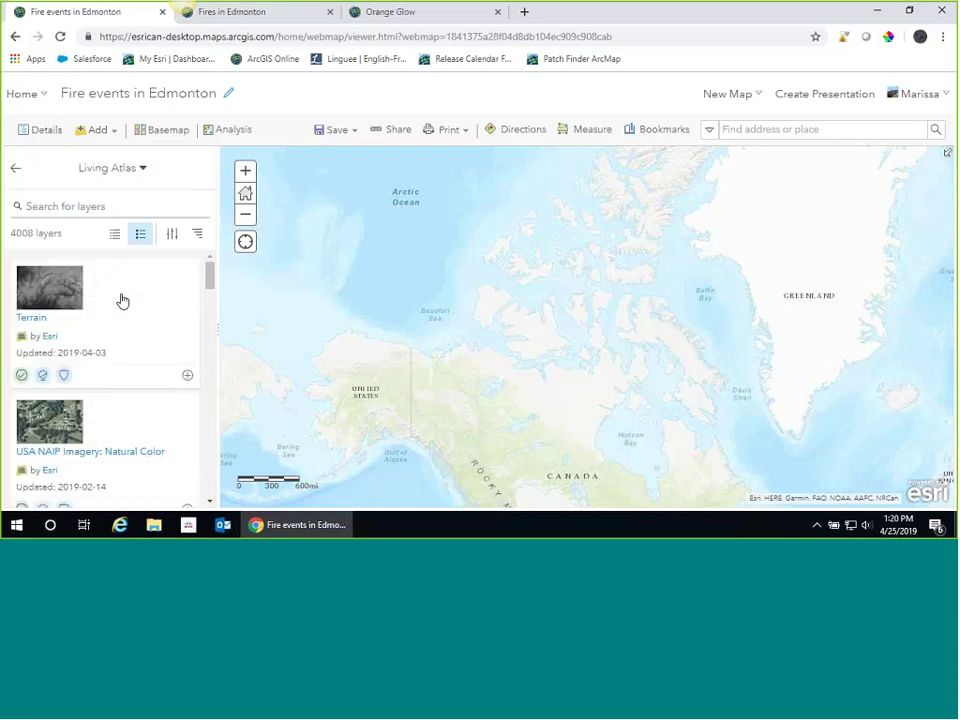
{"action": "left_click", "coordinate": [172, 236]}
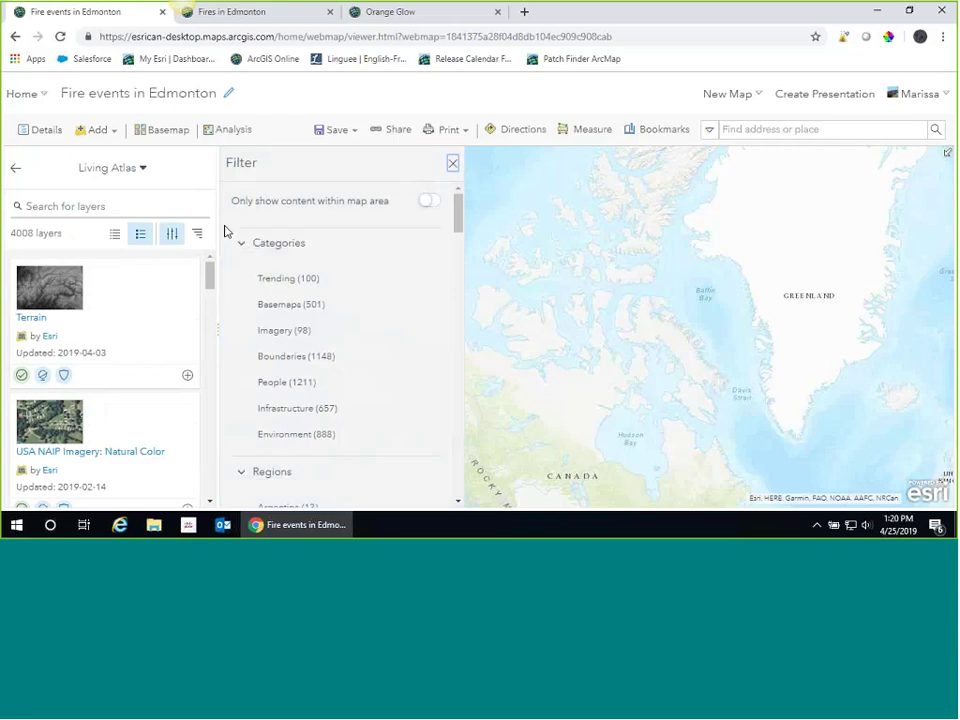
{"action": "left_click", "coordinate": [294, 306]}
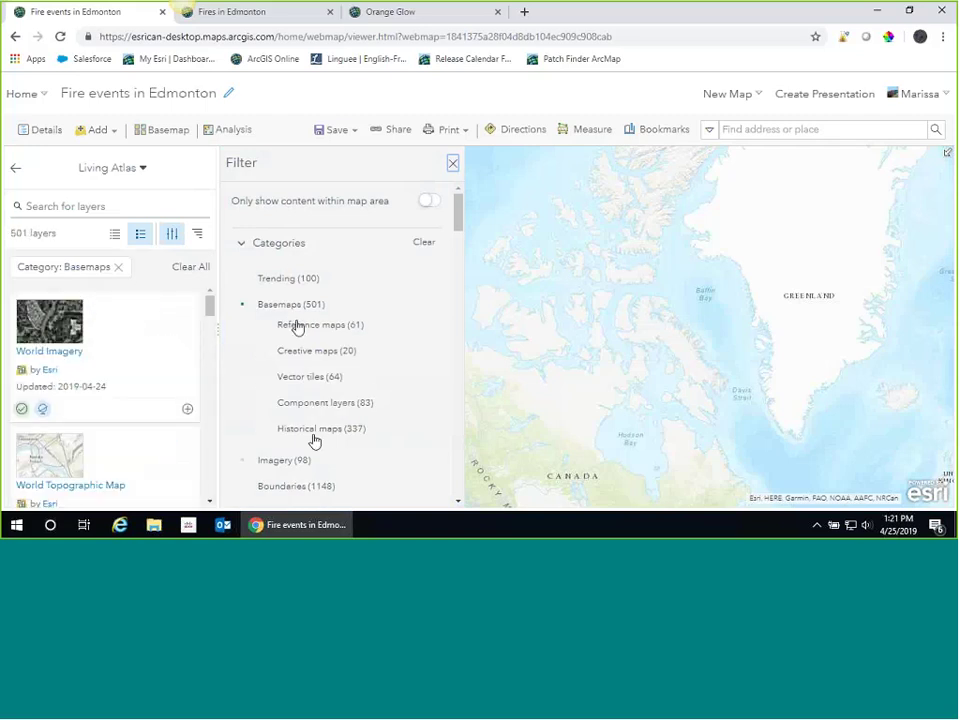
{"action": "left_click", "coordinate": [316, 383]}
Search the filtered Living Atlas layers for "Dark gray canvas".
{"action": "left_click", "coordinate": [100, 205]}
{"action": "type", "text": "Dark gry"}
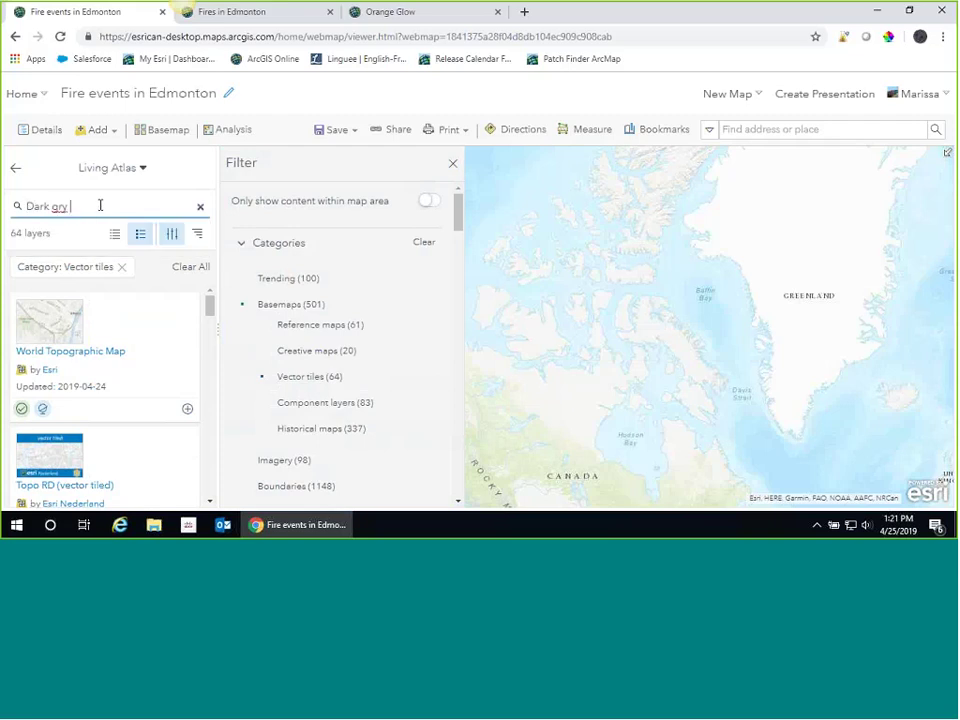
{"action": "key", "text": "BackSpace"}
{"action": "type", "text": "ay canvas"}
{"action": "key", "text": "Return"}
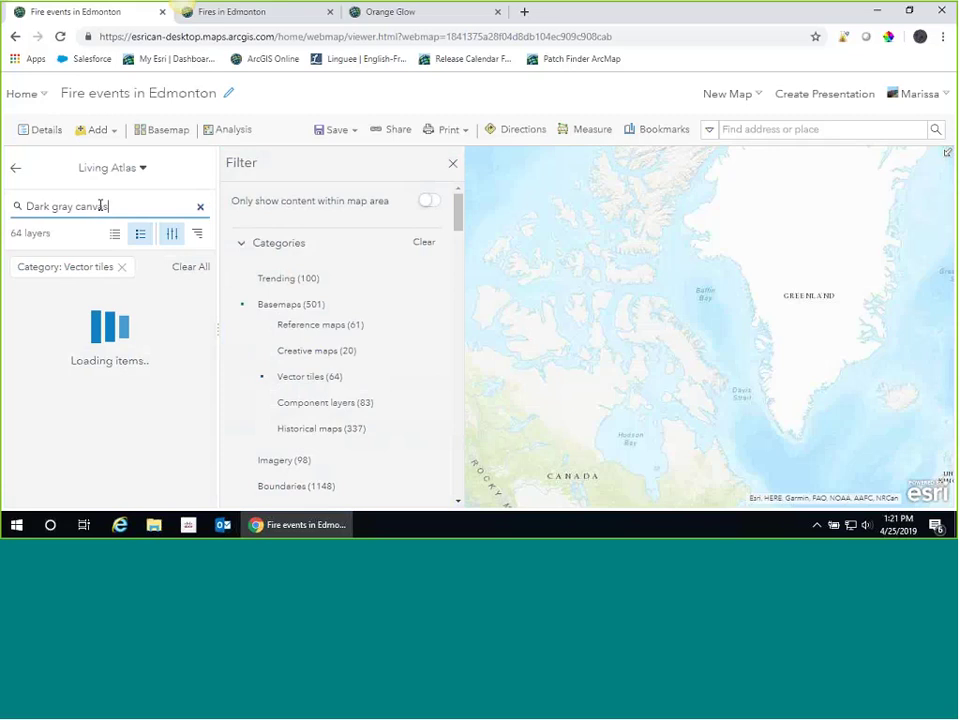
Review the details of the Dark Gray Canvas Base layer, use it as the map's basemap, and return to the contents list.
{"action": "scroll", "coordinate": [110, 323], "scroll_direction": "down", "scroll_amount": 3}
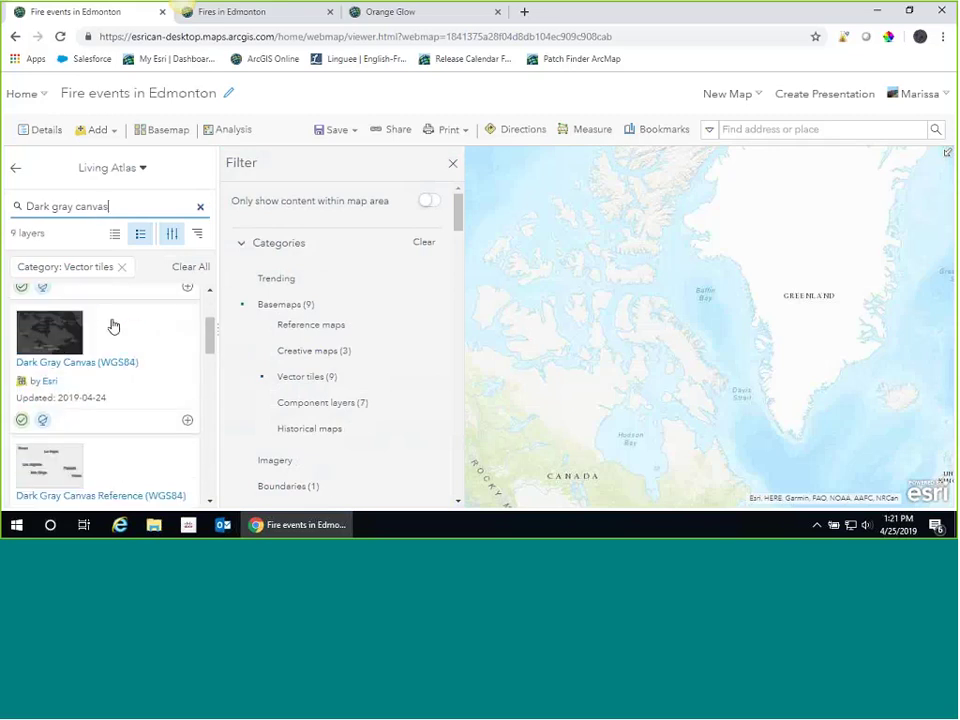
{"action": "scroll", "coordinate": [113, 325], "scroll_direction": "down", "scroll_amount": 2}
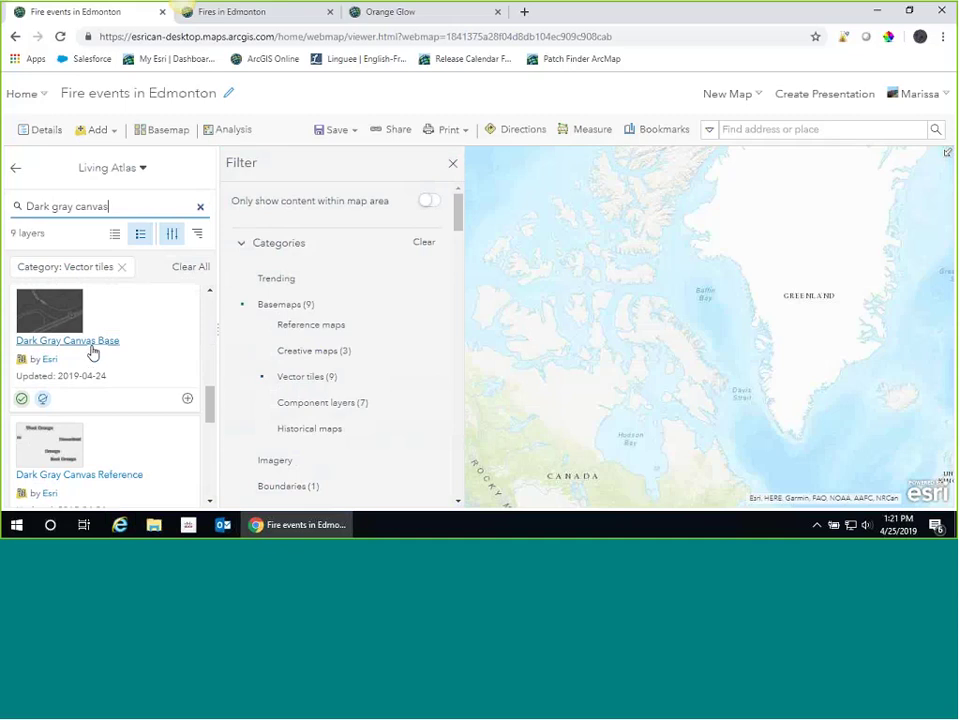
{"action": "left_click", "coordinate": [94, 345]}
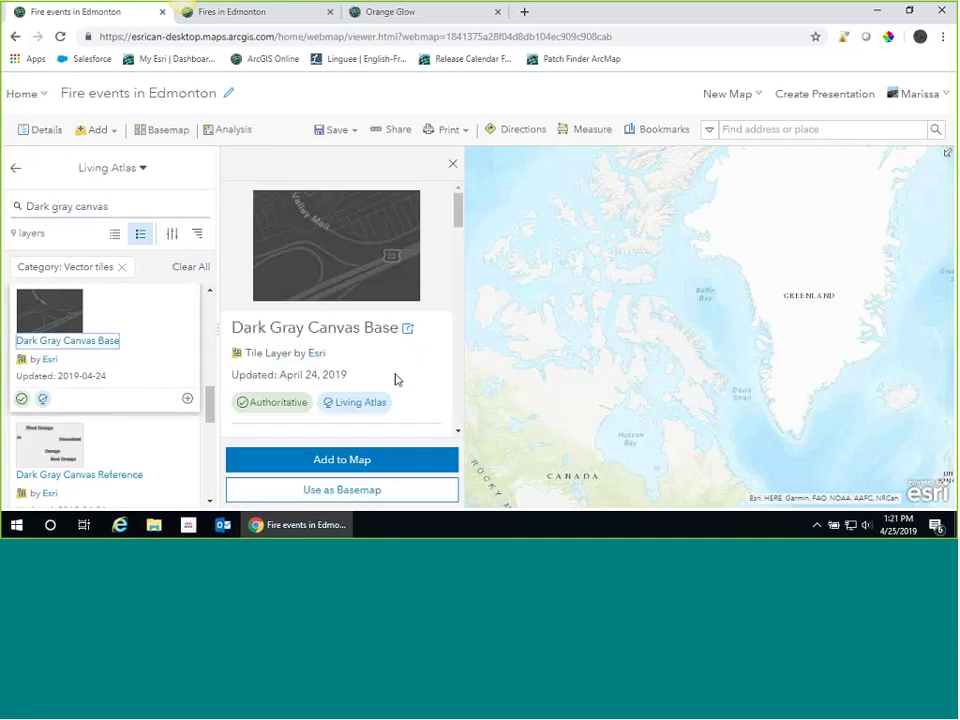
{"action": "scroll", "coordinate": [339, 373], "scroll_direction": "down", "scroll_amount": 5}
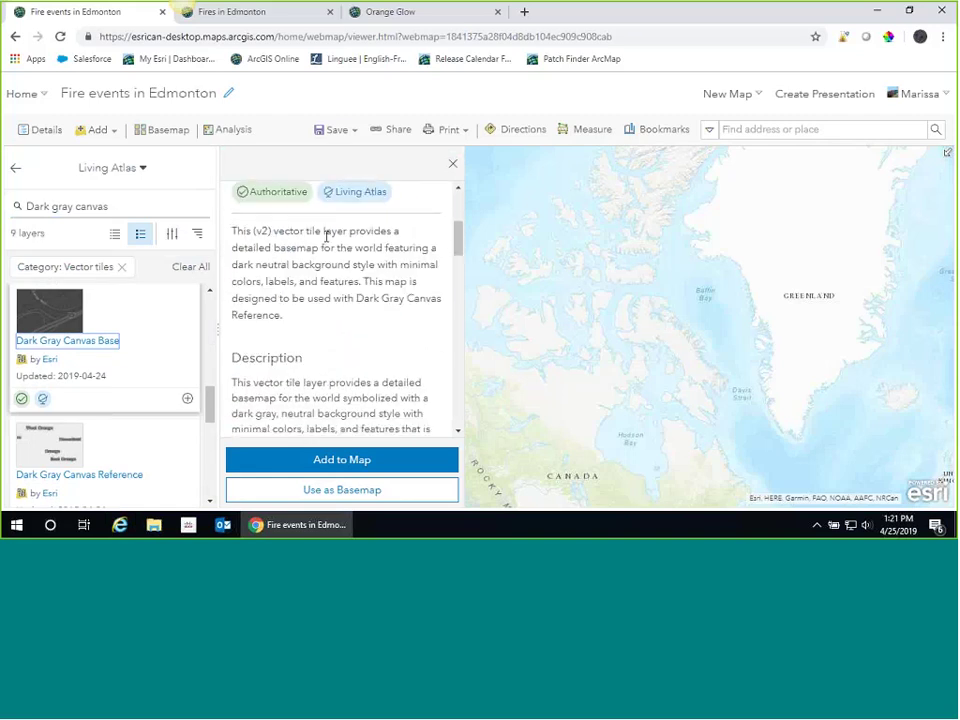
{"action": "left_click", "coordinate": [386, 492]}
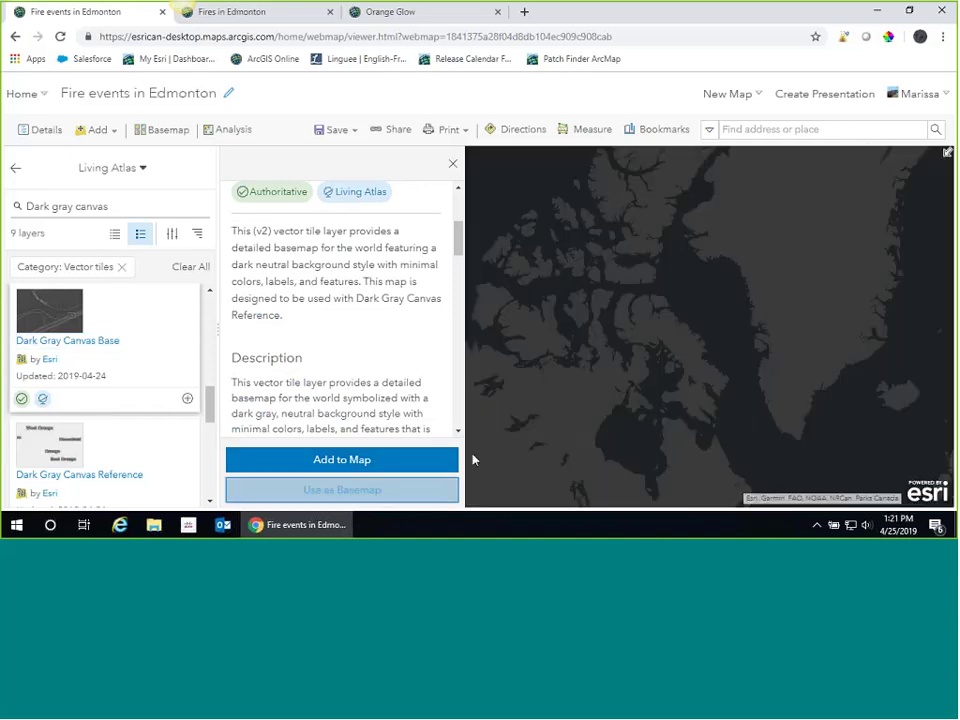
{"action": "left_click", "coordinate": [16, 171]}
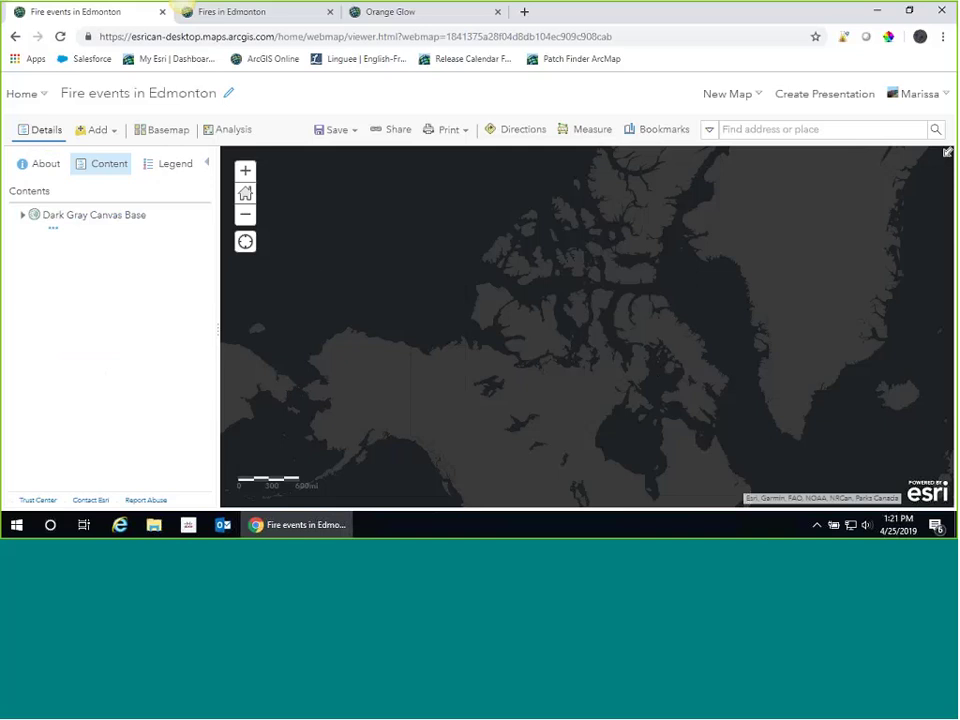
Clear the old search text and add the Edmonton_Wards and Edmonton_Fire_Stations layers from My Content to the map.
{"action": "left_click", "coordinate": [97, 131]}
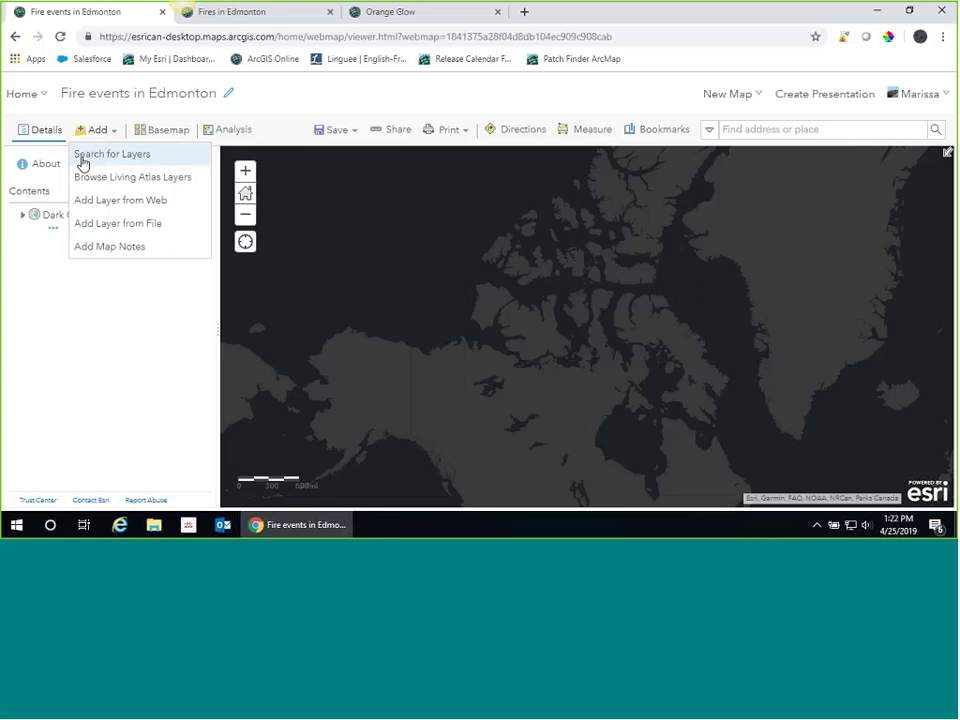
{"action": "left_click", "coordinate": [86, 157]}
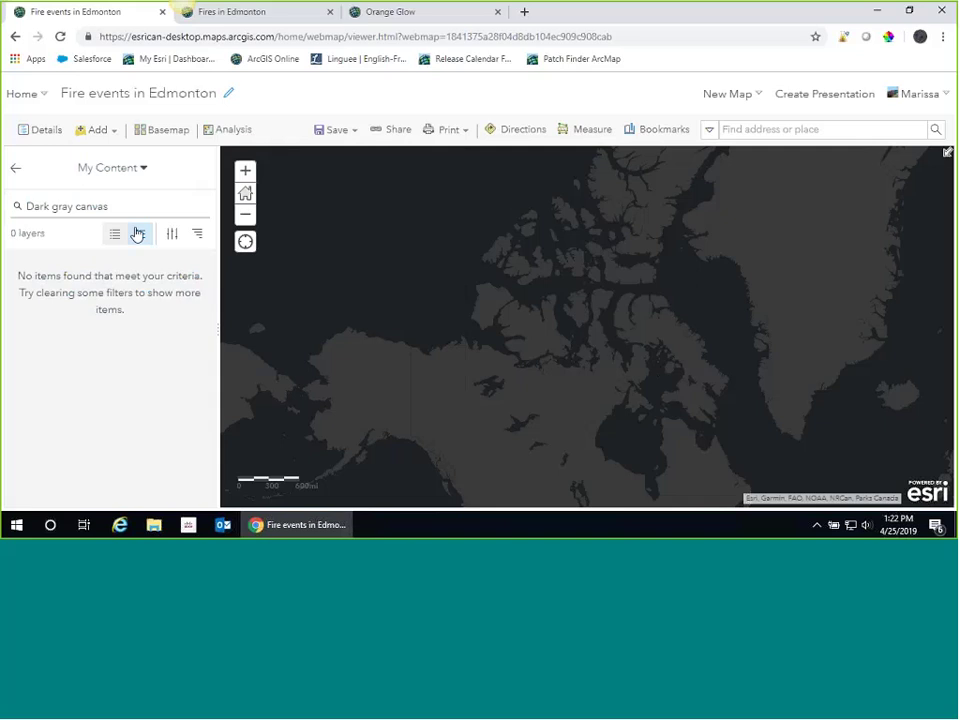
{"action": "left_click", "coordinate": [197, 206]}
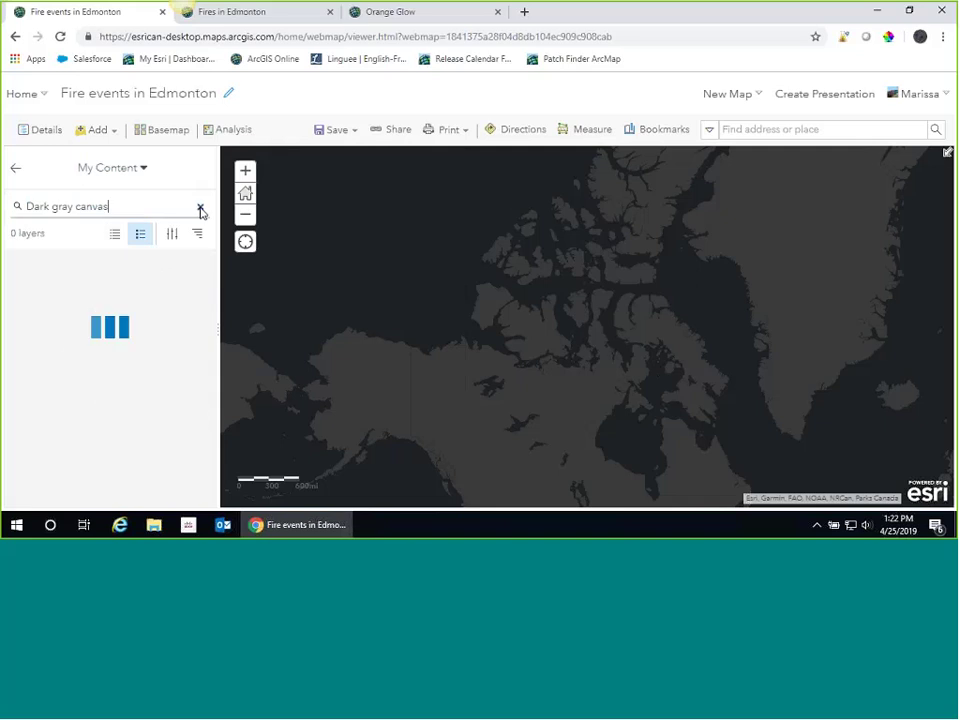
{"action": "scroll", "coordinate": [110, 360], "scroll_direction": "down", "scroll_amount": 1}
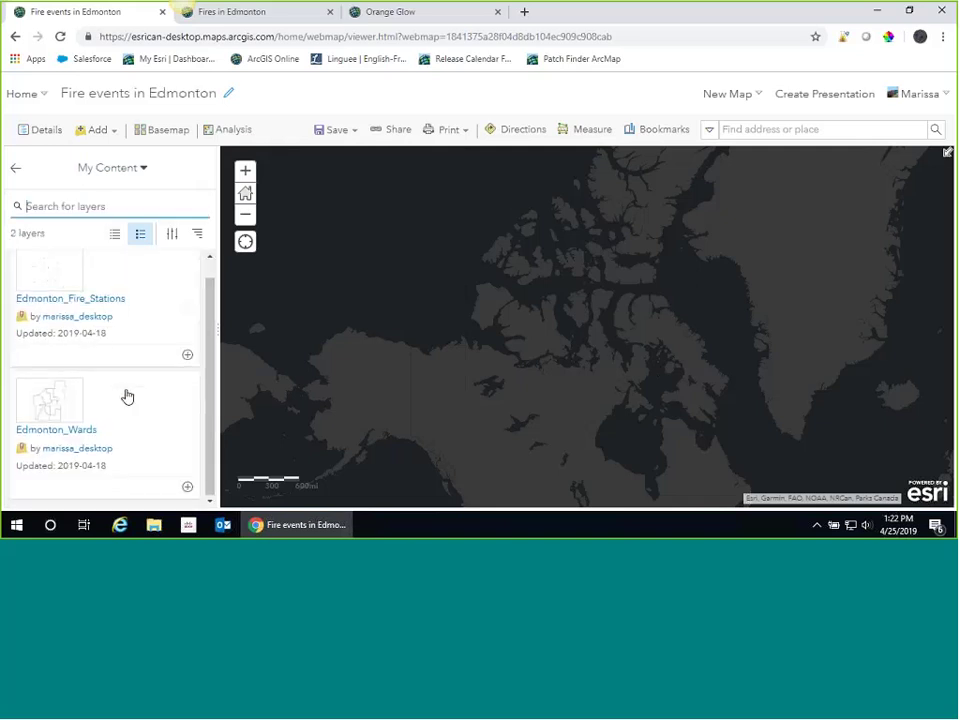
{"action": "left_click", "coordinate": [187, 488]}
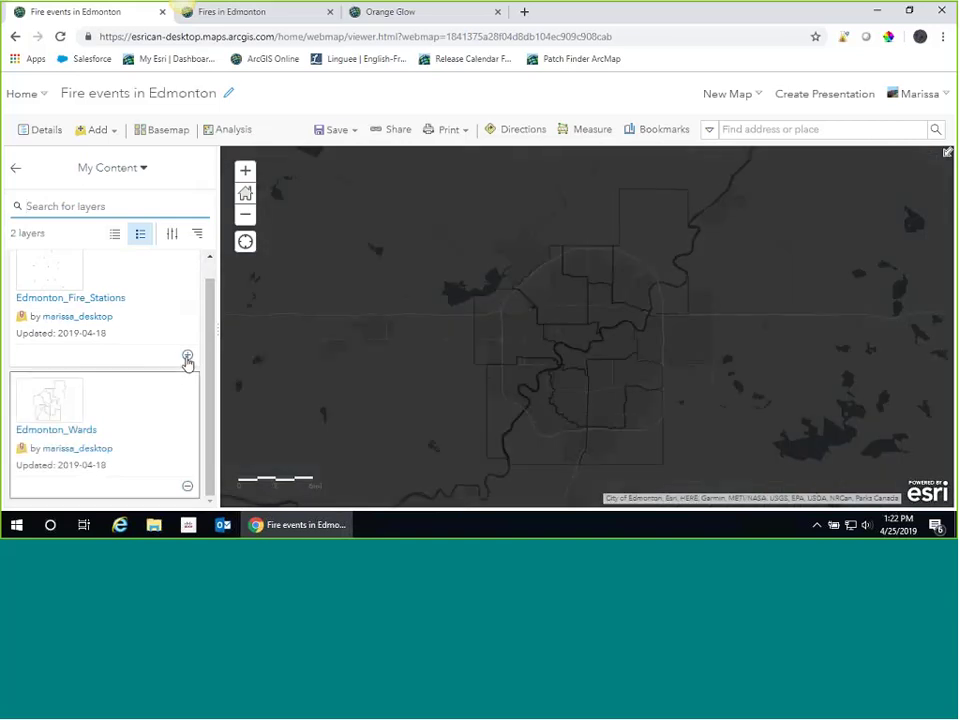
{"action": "left_click", "coordinate": [187, 357]}
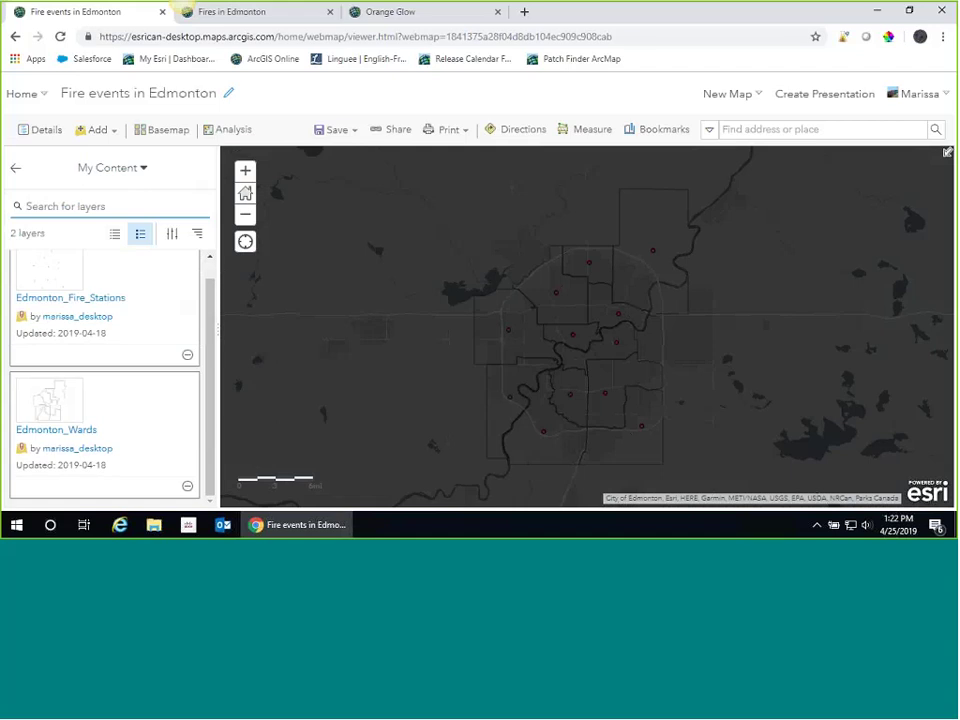
Add the Fire Events layer shared through My Groups to the map and return to the contents list.
{"action": "left_click", "coordinate": [141, 180]}
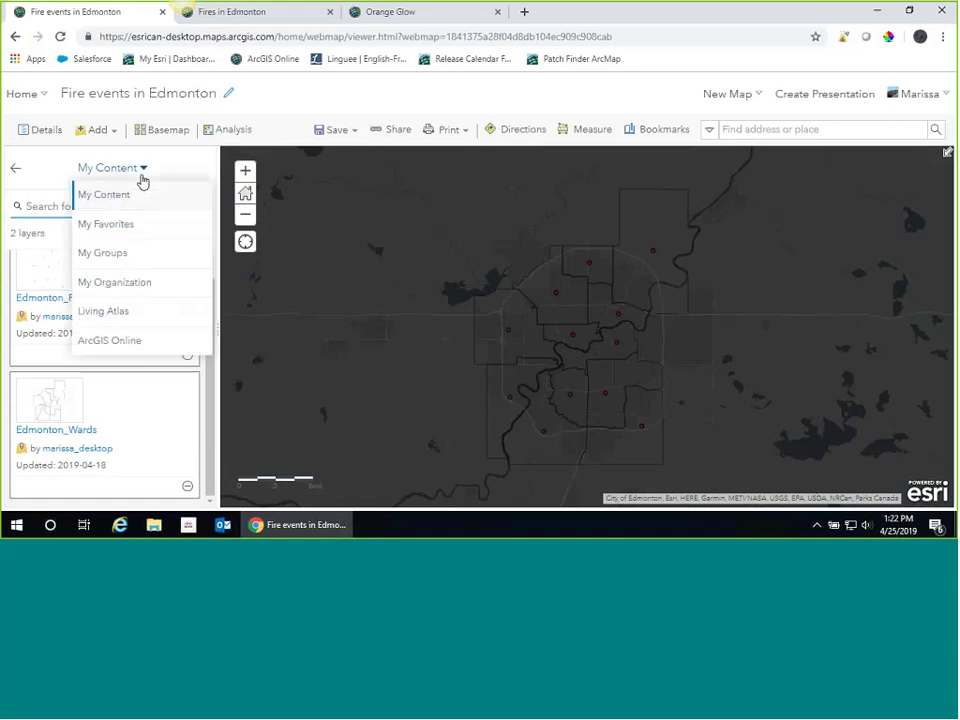
{"action": "left_click", "coordinate": [112, 258]}
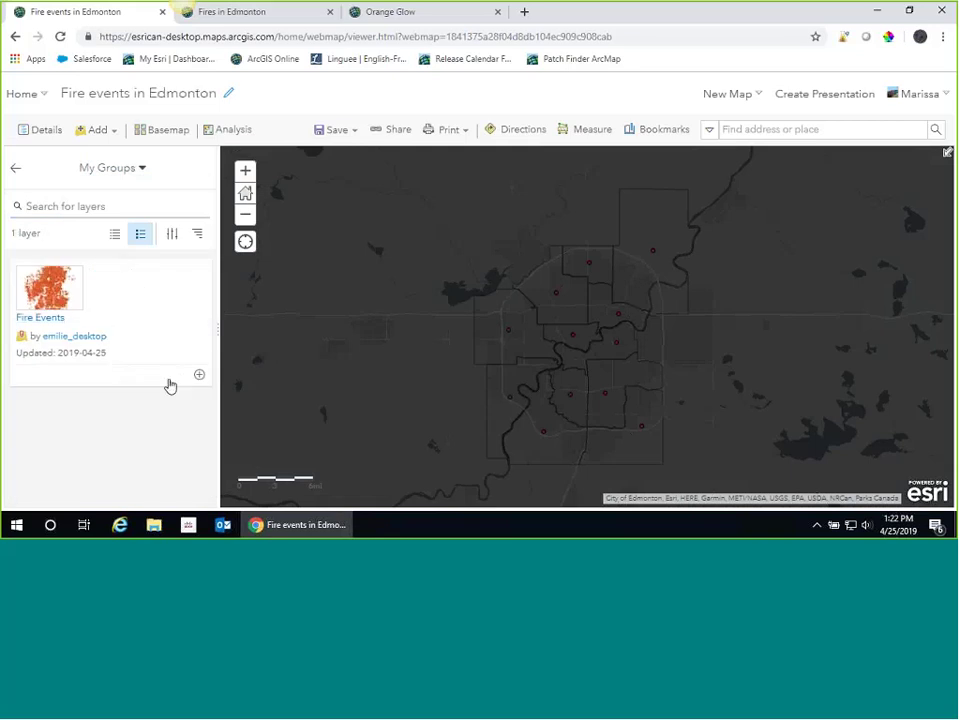
{"action": "left_click", "coordinate": [200, 376]}
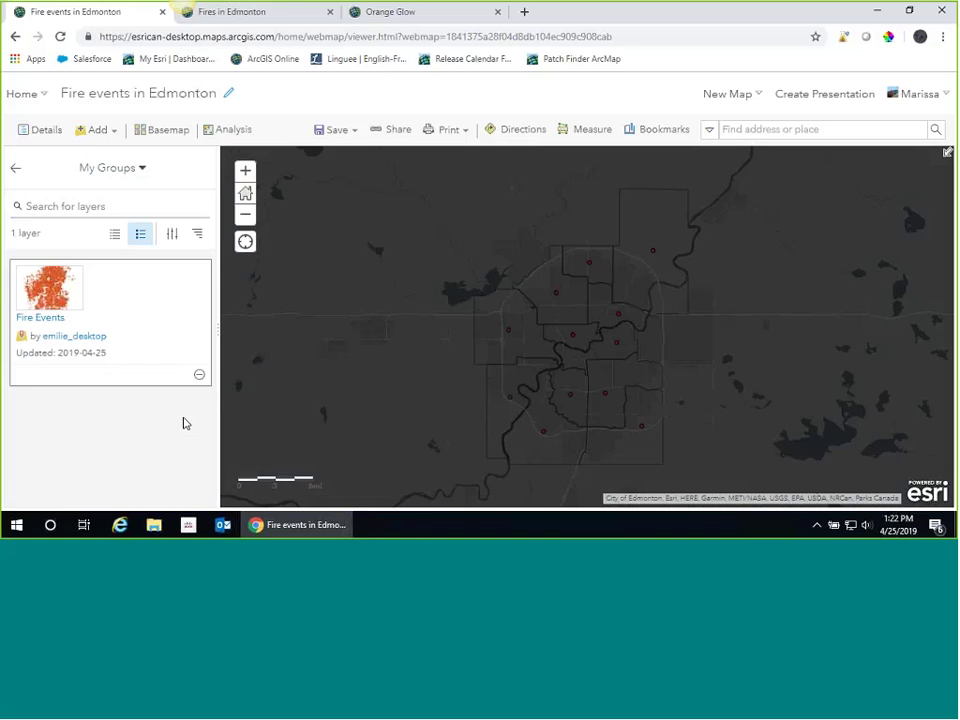
{"action": "left_click", "coordinate": [14, 172]}
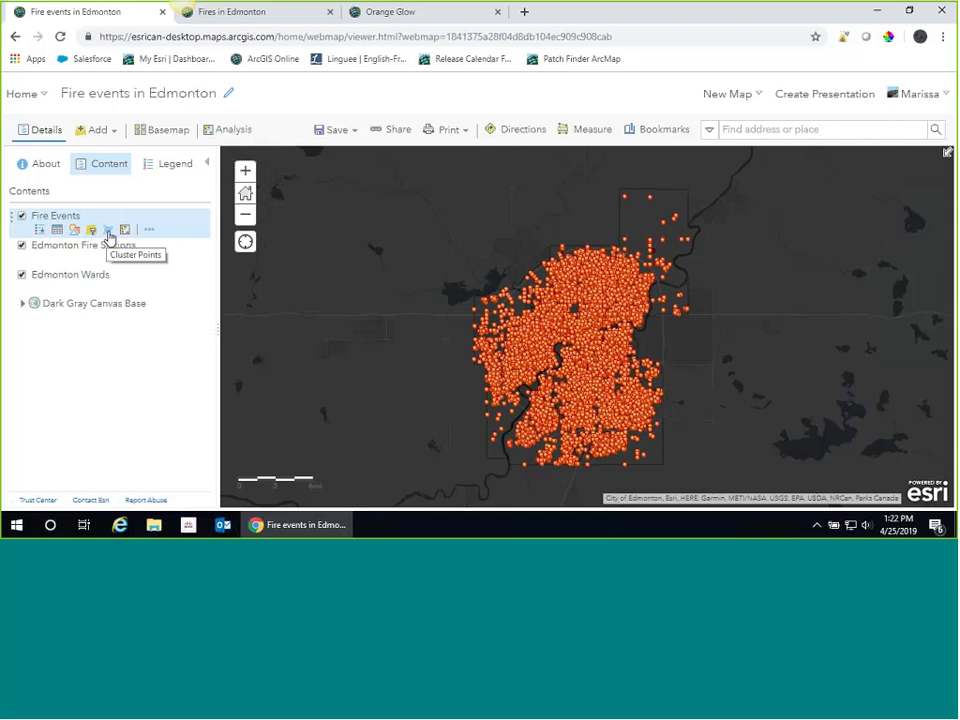
Cluster the Fire Events points, reduce the clustering amount to near the "less" end of the scale, and apply it.
{"action": "left_click", "coordinate": [109, 233]}
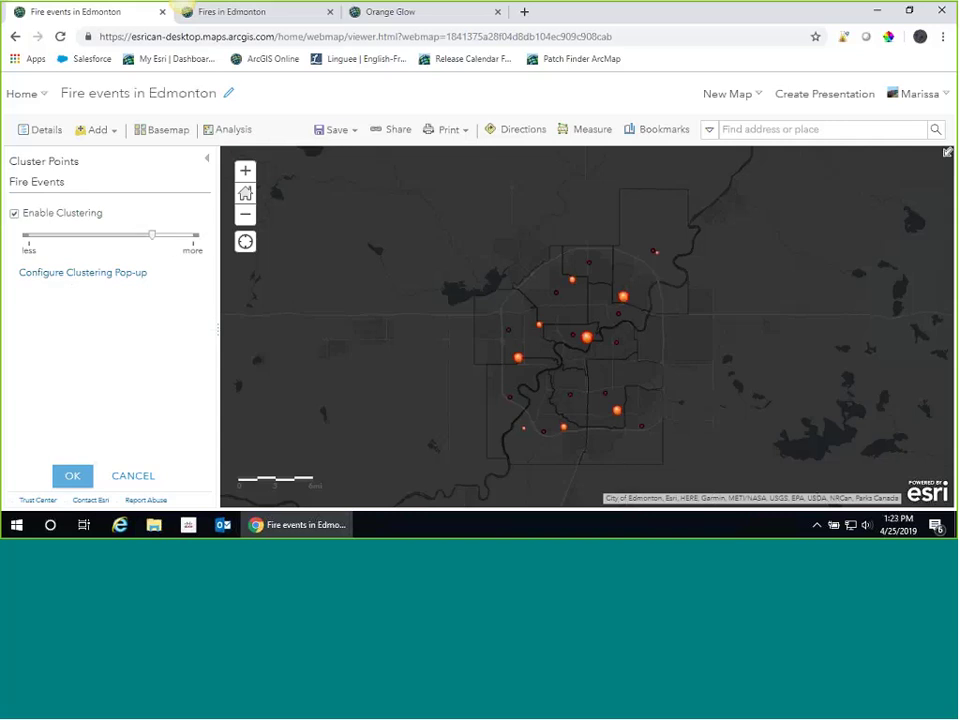
{"action": "left_click_drag", "start_coordinate": [156, 244], "coordinate": [67, 253]}
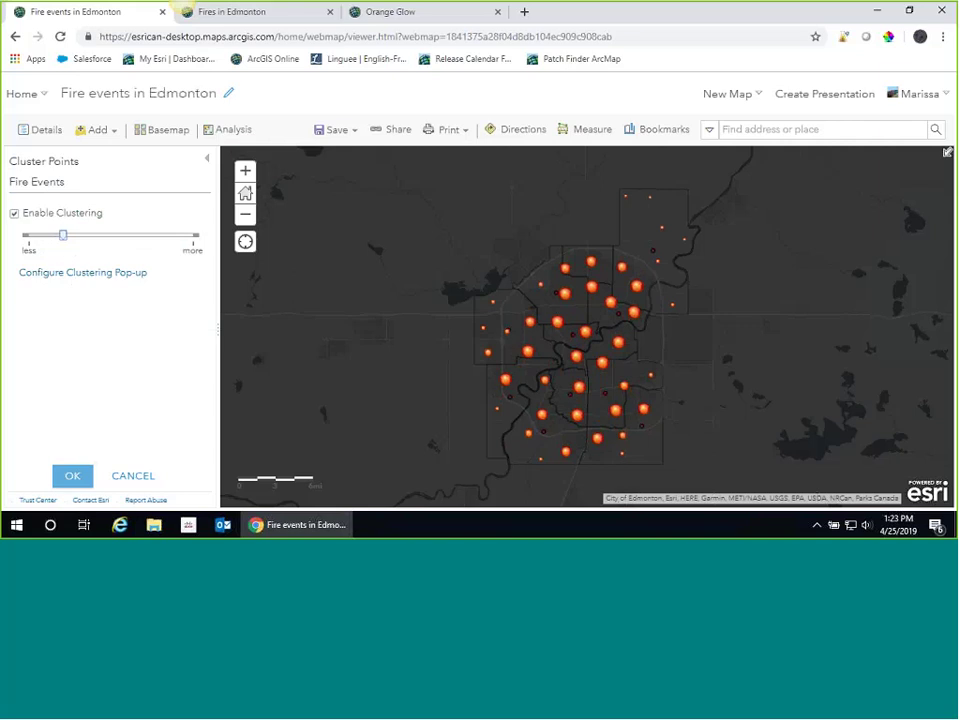
{"action": "left_click", "coordinate": [74, 477]}
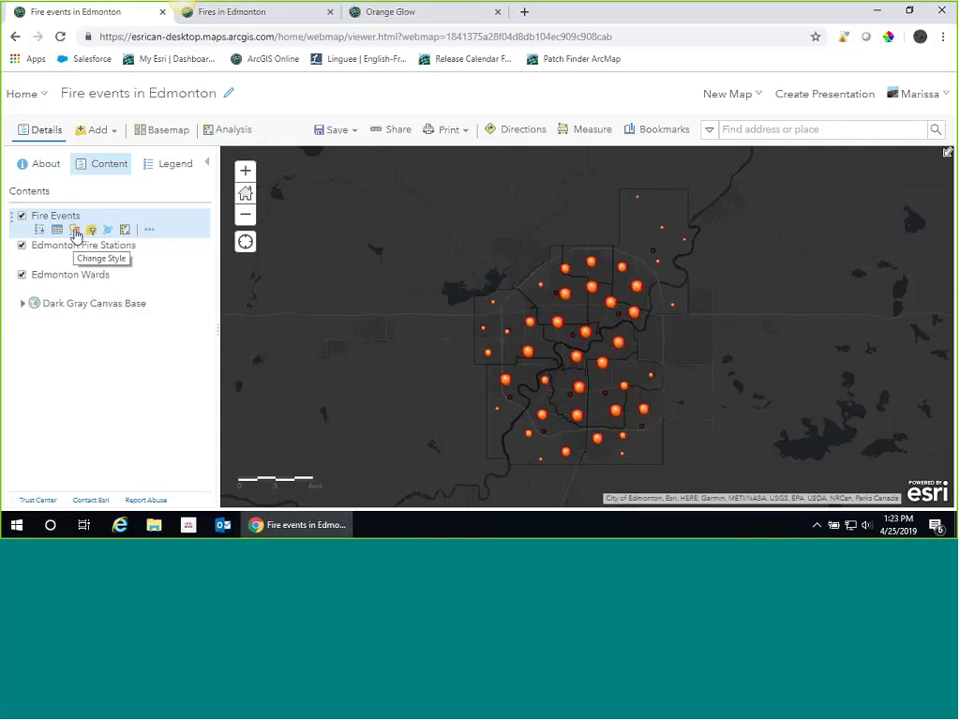
Style the Fire Events layer by EmergType with unique symbols and open the MEDICAL category's symbol for editing.
{"action": "left_click", "coordinate": [76, 232]}
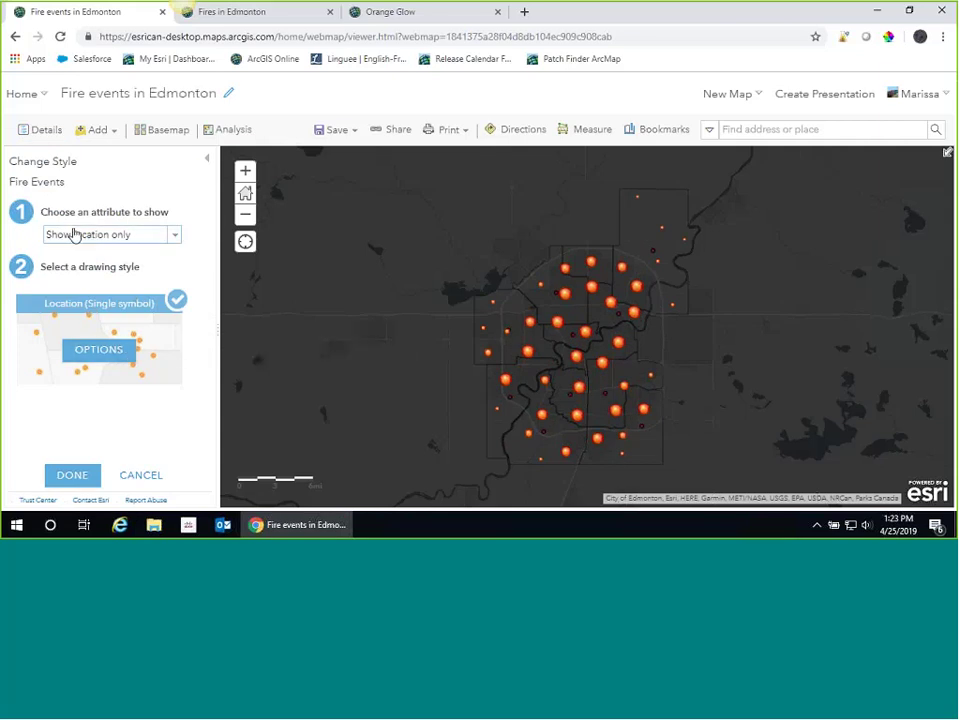
{"action": "left_click", "coordinate": [171, 241]}
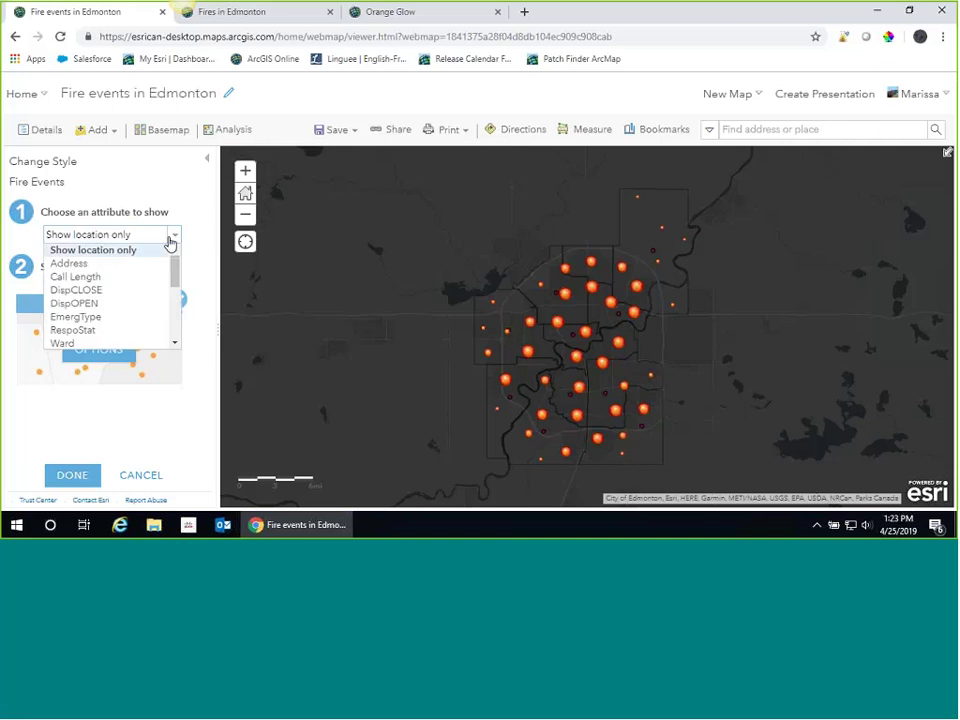
{"action": "left_click_drag", "start_coordinate": [178, 272], "coordinate": [178, 285]}
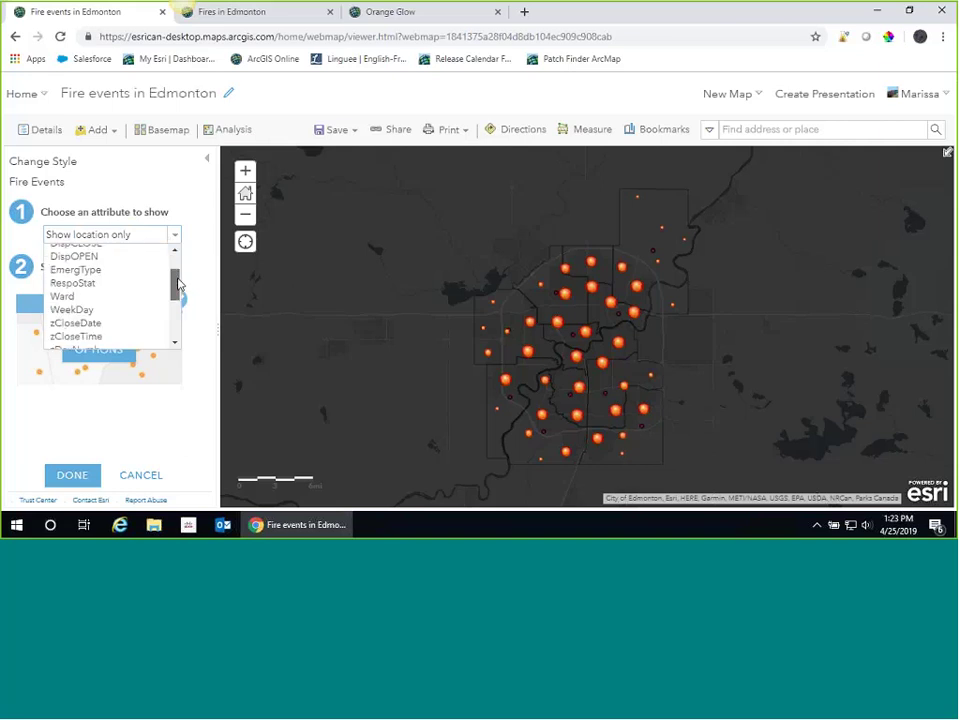
{"action": "left_click", "coordinate": [120, 270]}
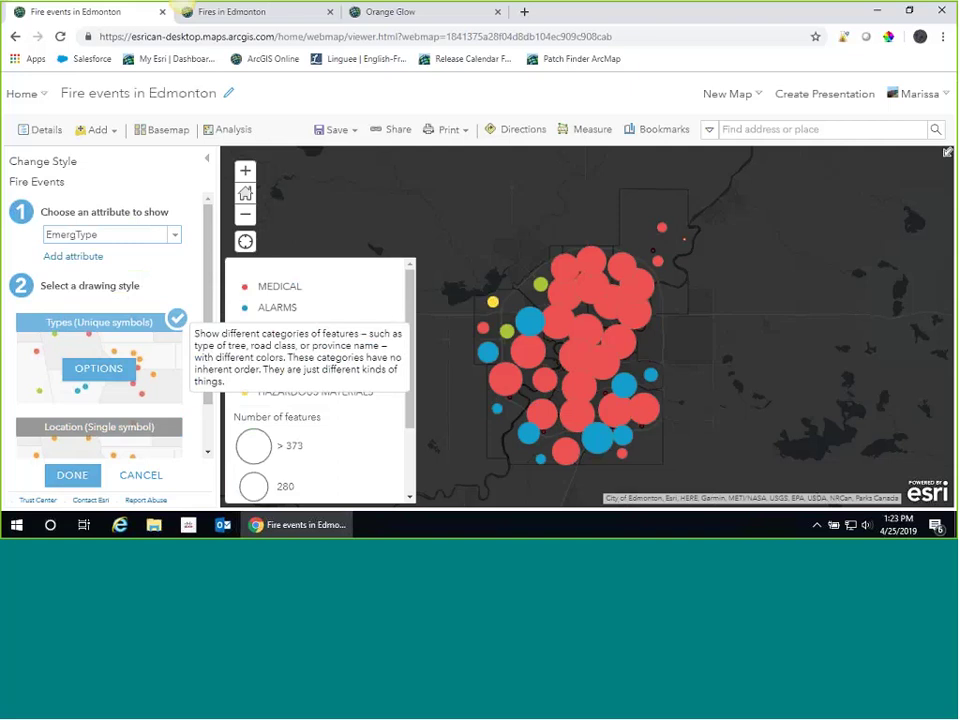
{"action": "scroll", "coordinate": [120, 350], "scroll_direction": "down", "scroll_amount": 1}
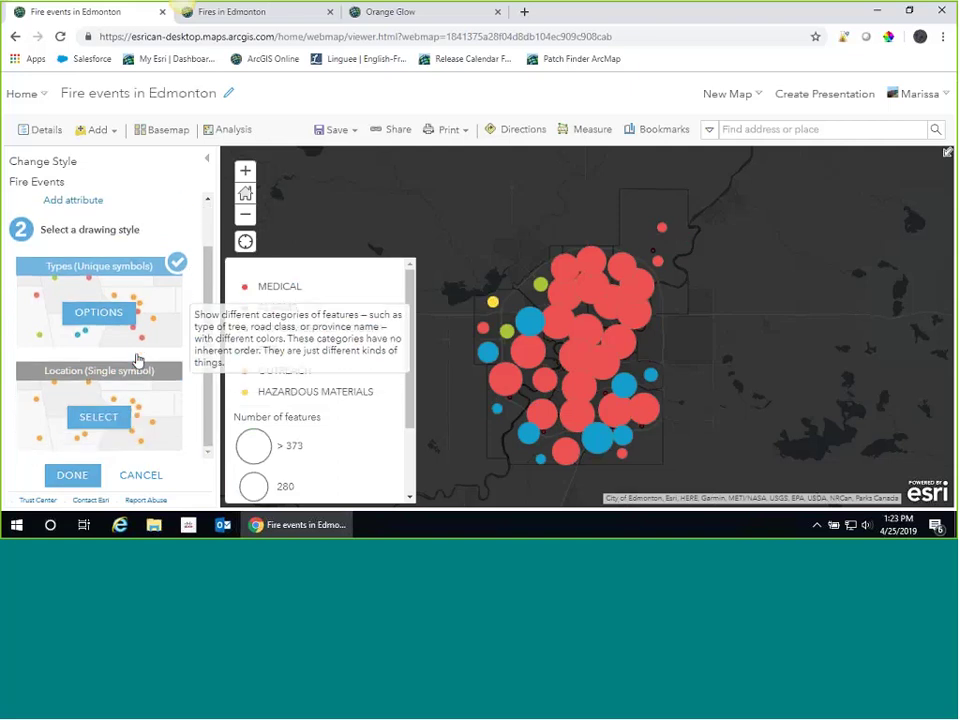
{"action": "left_click", "coordinate": [99, 313]}
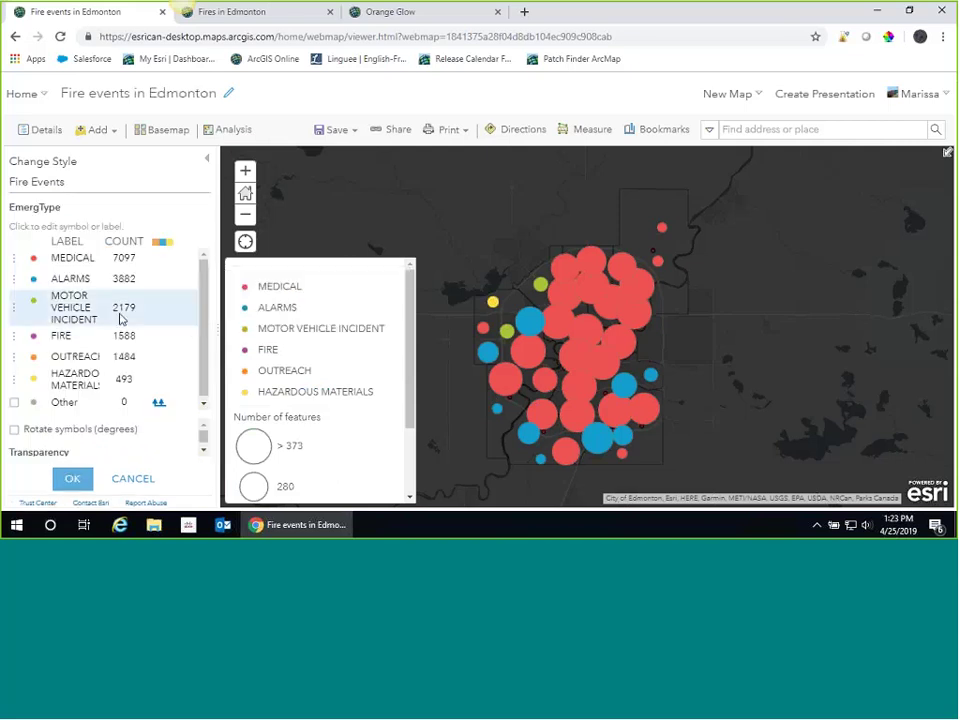
{"action": "left_click", "coordinate": [35, 261]}
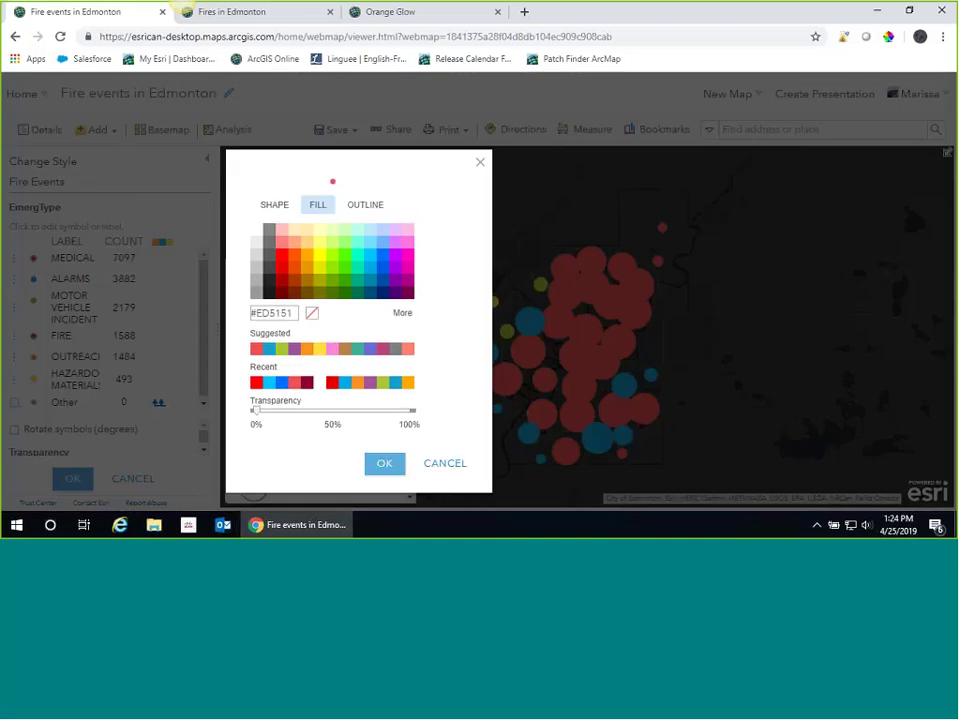
Give the MEDICAL symbol a blue fill and a turquoise #00FFC5 outline with a slightly reduced line width.
{"action": "left_click", "coordinate": [383, 257]}
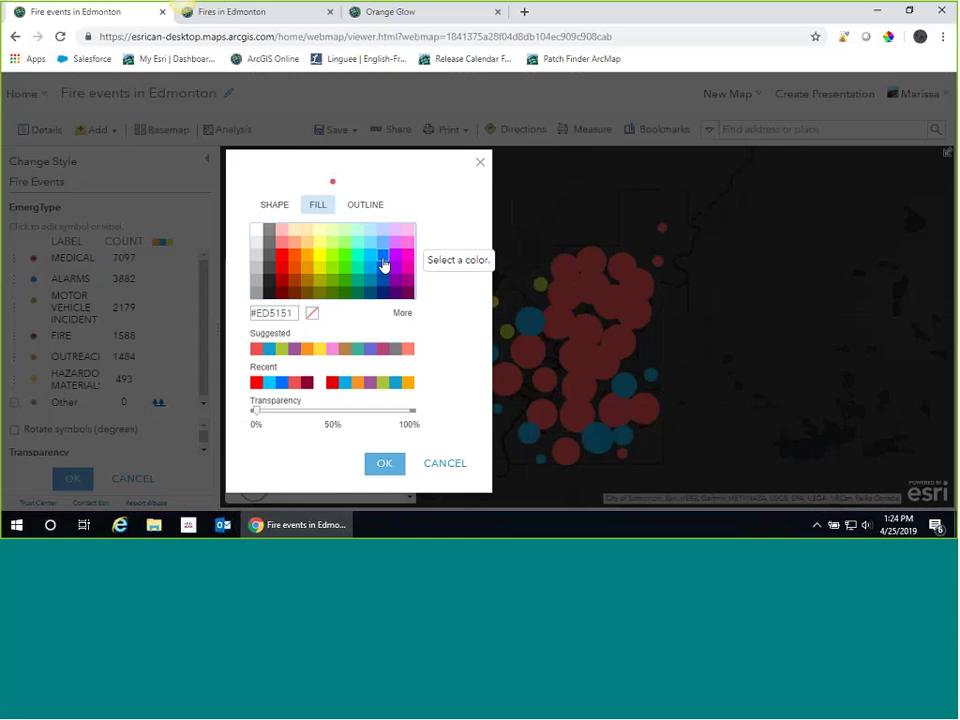
{"action": "left_click", "coordinate": [364, 210]}
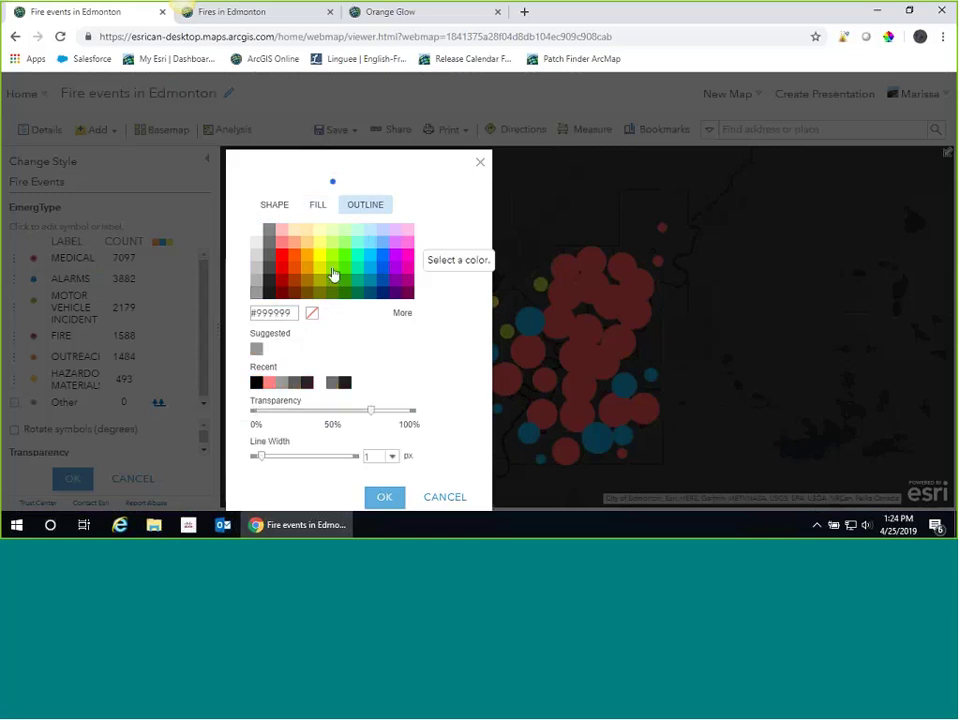
{"action": "left_click", "coordinate": [405, 246]}
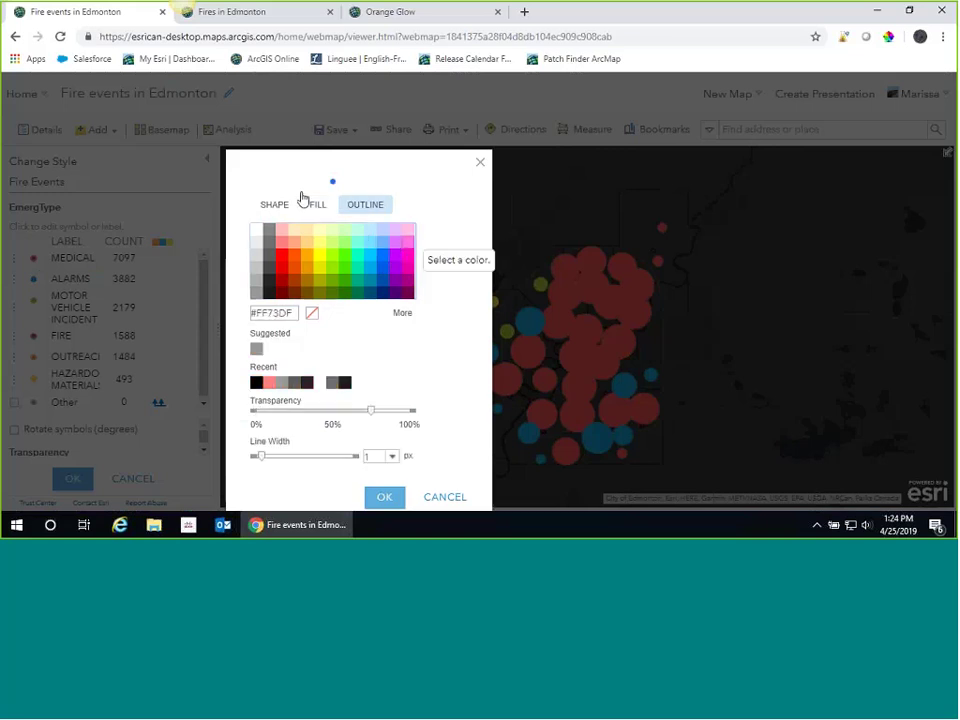
{"action": "left_click", "coordinate": [357, 256]}
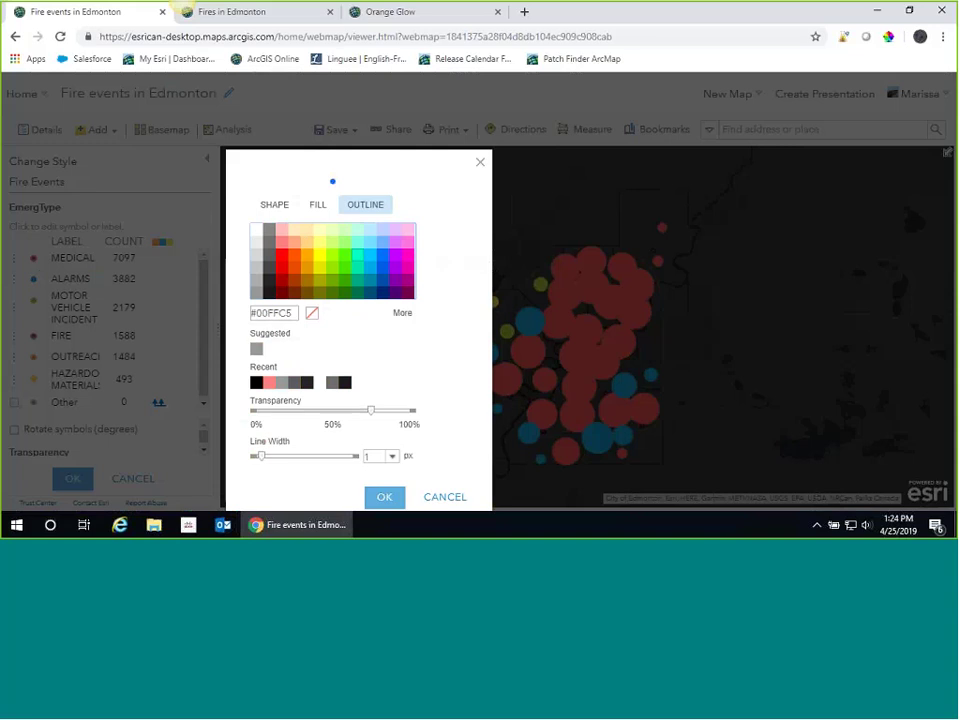
{"action": "mouse_move", "coordinate": [263, 463]}
{"action": "left_mouse_down"}
{"action": "mouse_move", "coordinate": [306, 461]}
{"action": "mouse_move", "coordinate": [259, 461]}
{"action": "left_mouse_up"}
Choose to use an image as the MEDICAL symbol's shape and copy the image URL from the Orange Glow item page.
{"action": "left_click", "coordinate": [274, 209]}
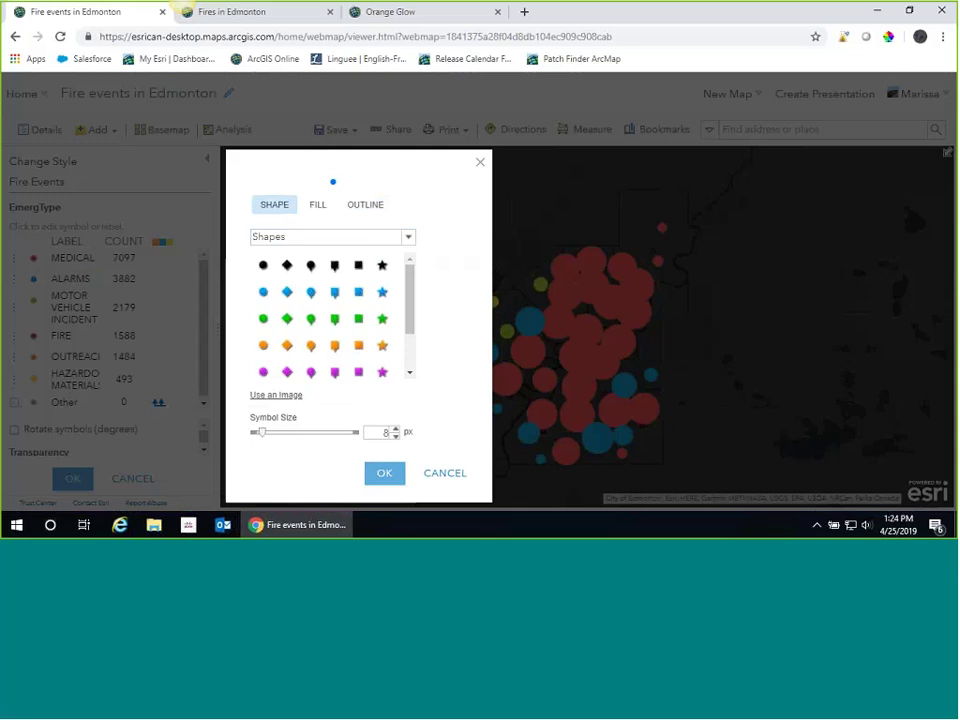
{"action": "left_click", "coordinate": [296, 398]}
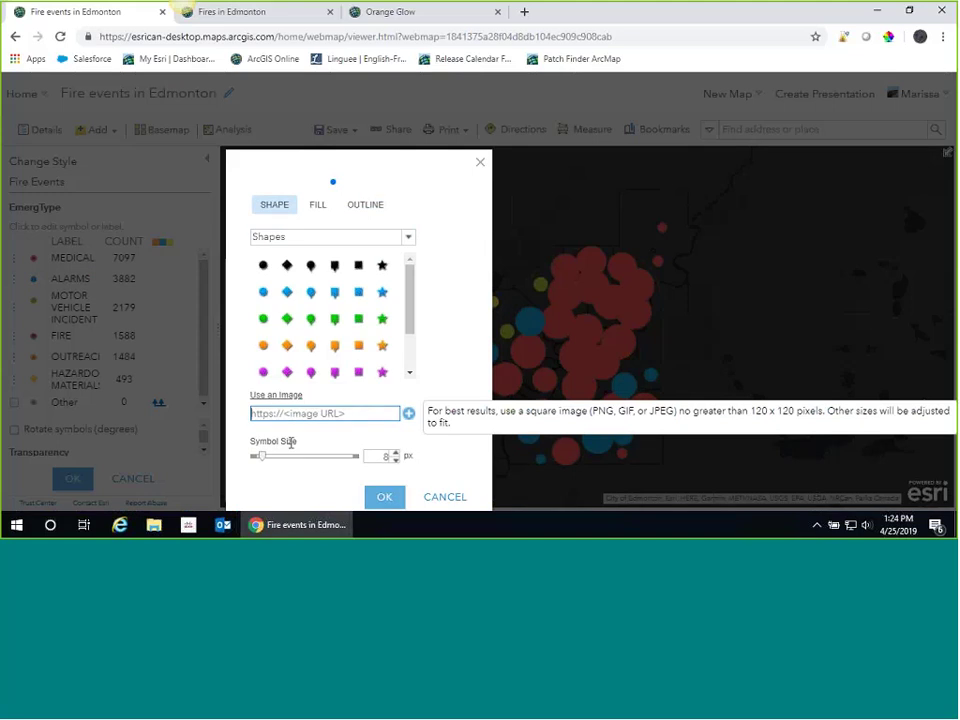
{"action": "left_click", "coordinate": [368, 20]}
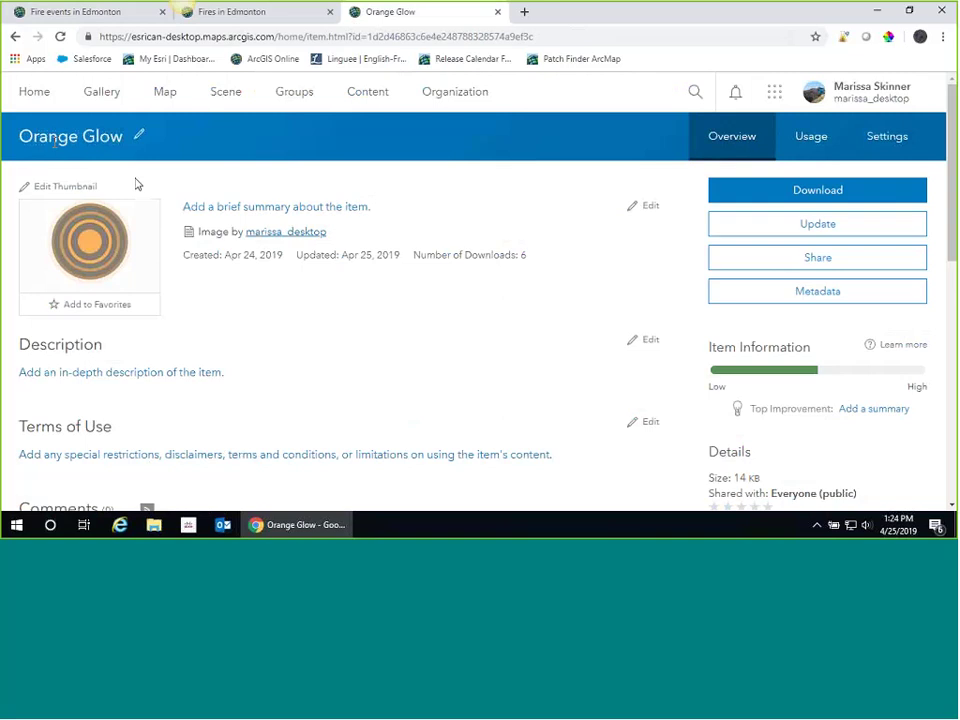
{"action": "scroll", "coordinate": [542, 339], "scroll_direction": "down", "scroll_amount": 5}
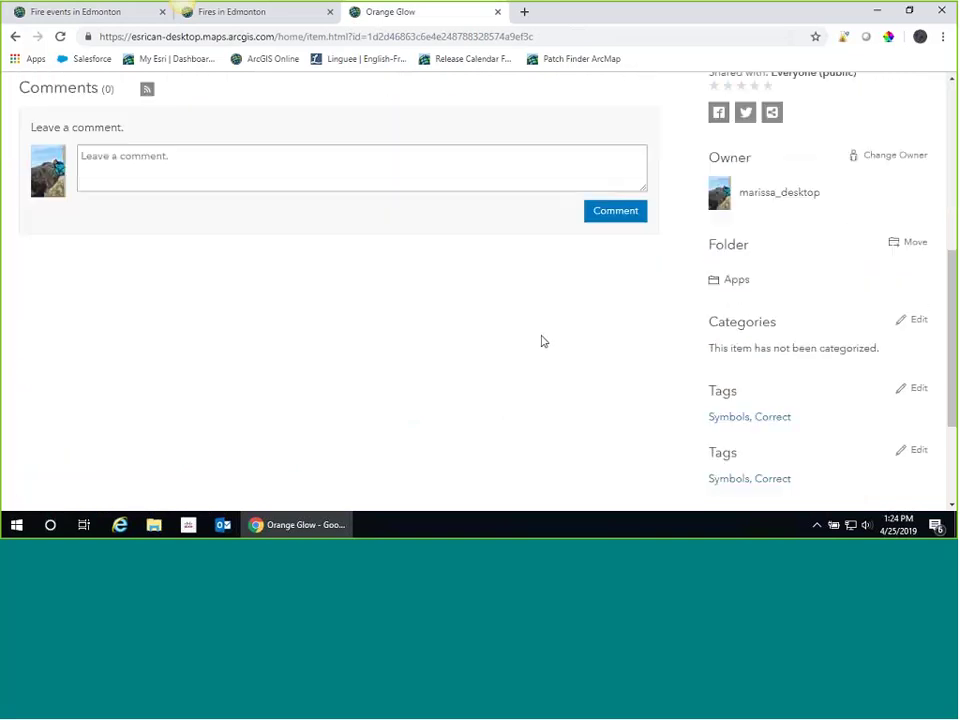
{"action": "scroll", "coordinate": [543, 340], "scroll_direction": "down", "scroll_amount": 5}
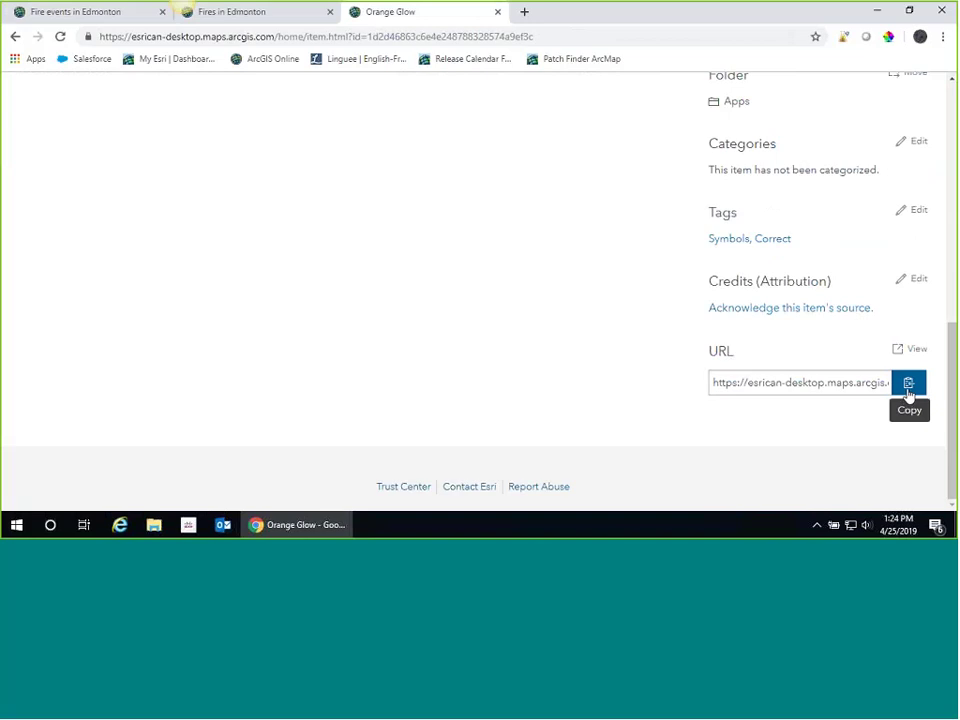
{"action": "left_click", "coordinate": [907, 383]}
{"action": "scroll", "coordinate": [812, 372], "scroll_direction": "up", "scroll_amount": 5}
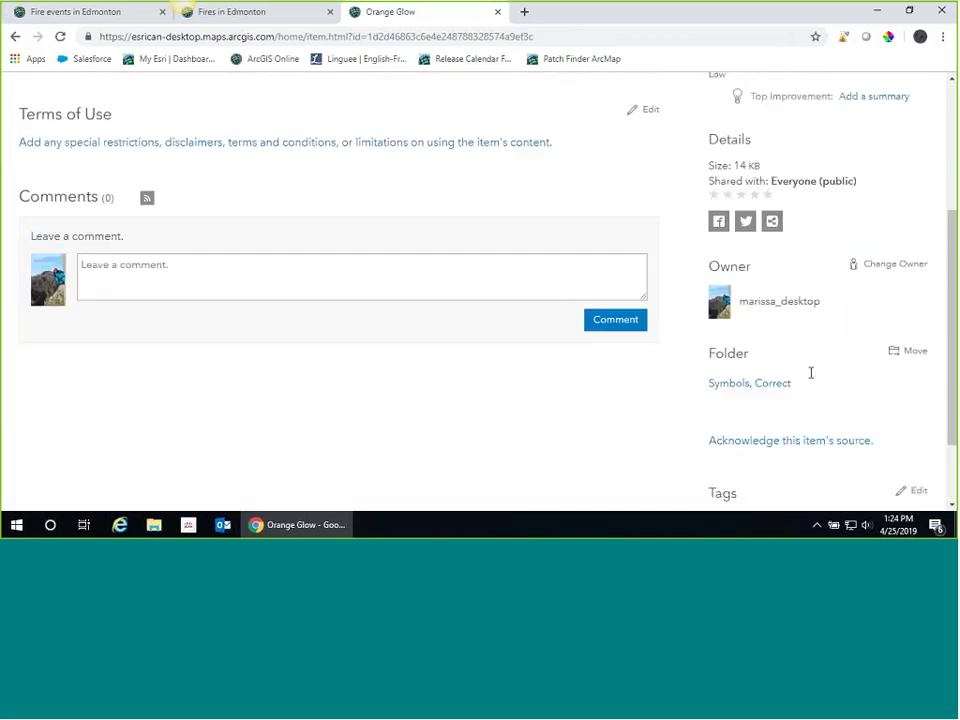
{"action": "scroll", "coordinate": [814, 380], "scroll_direction": "down", "scroll_amount": 5}
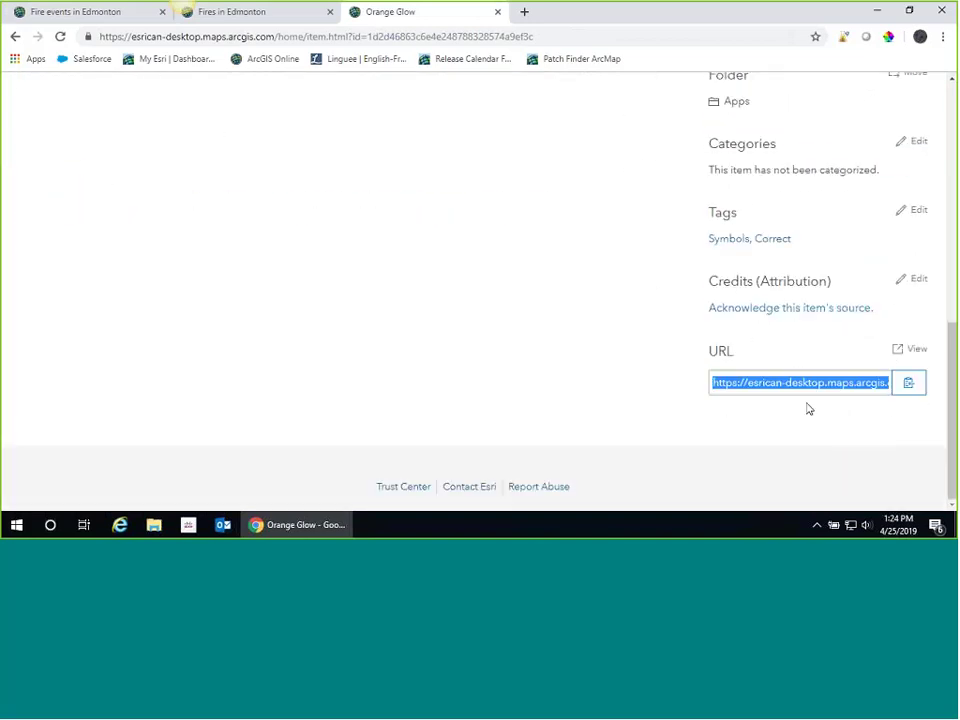
{"action": "left_click", "coordinate": [906, 384]}
Add the copied URL as a custom image in the Fire events map and apply it to MEDICAL at 27 px.
{"action": "left_click", "coordinate": [107, 12]}
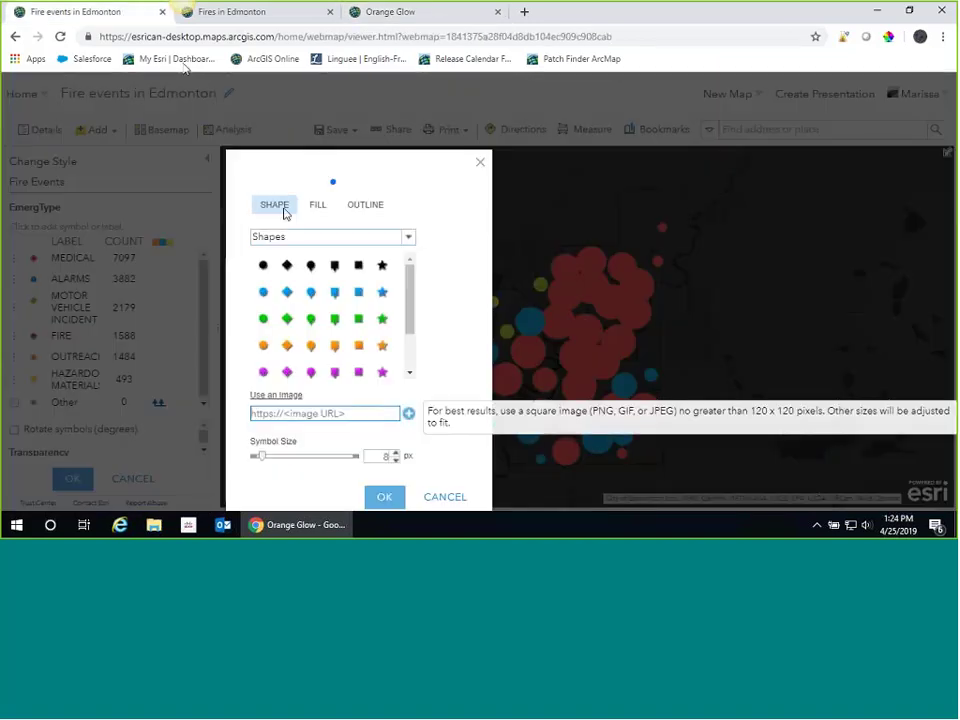
{"action": "left_click", "coordinate": [377, 414]}
{"action": "key", "text": "ctrl+v"}
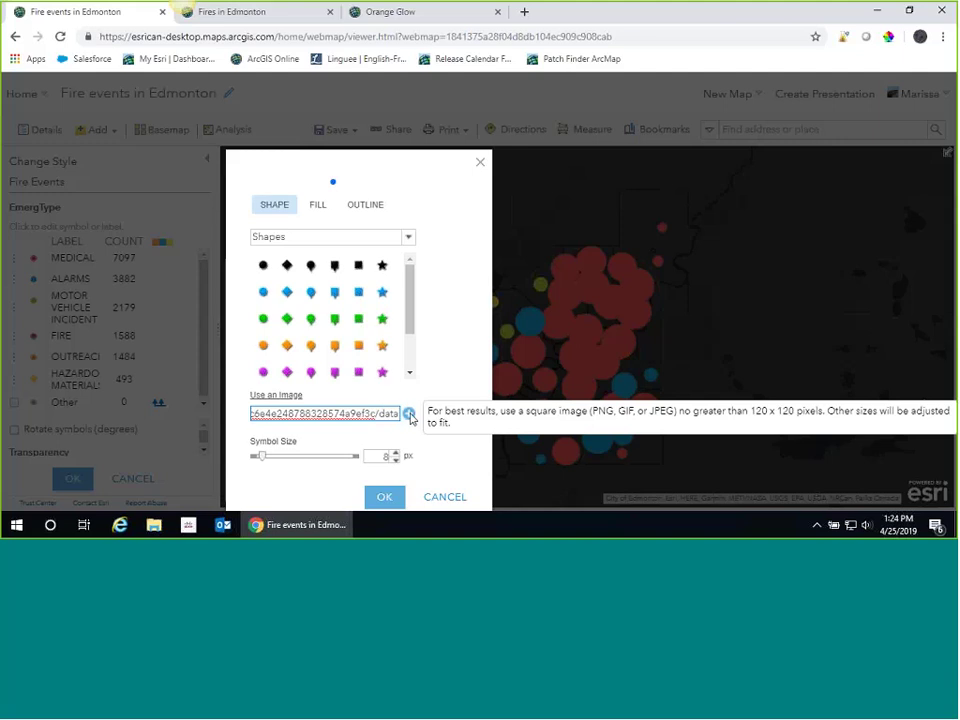
{"action": "left_click", "coordinate": [409, 414]}
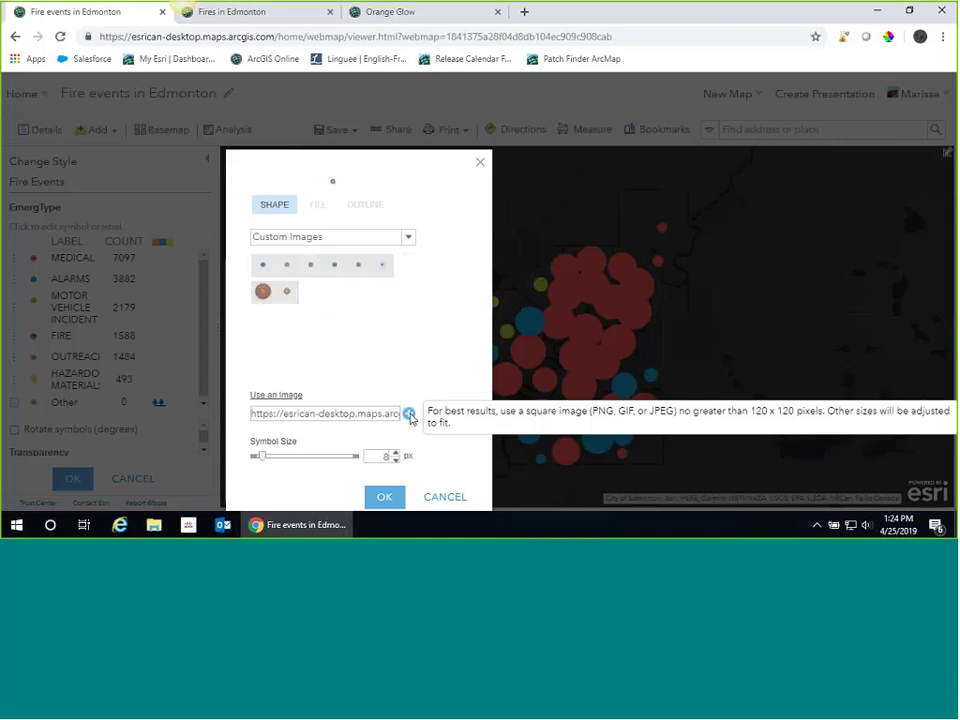
{"action": "left_click", "coordinate": [287, 293]}
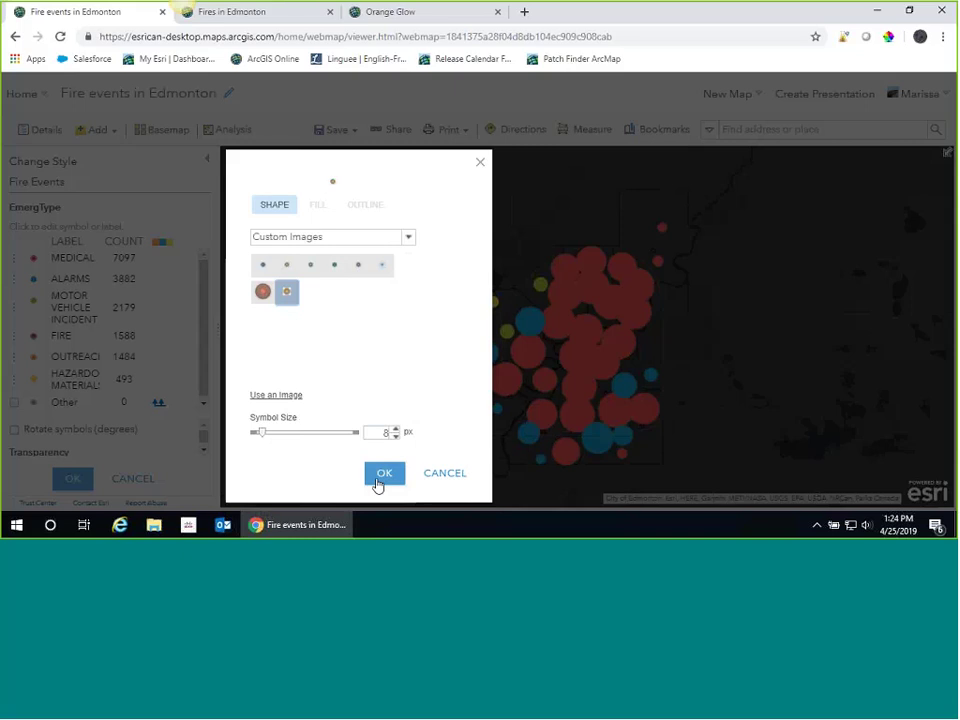
{"action": "mouse_move", "coordinate": [261, 433]}
{"action": "left_mouse_down"}
{"action": "mouse_move", "coordinate": [306, 440]}
{"action": "mouse_move", "coordinate": [270, 439]}
{"action": "mouse_move", "coordinate": [302, 444]}
{"action": "mouse_move", "coordinate": [277, 444]}
{"action": "left_mouse_up"}
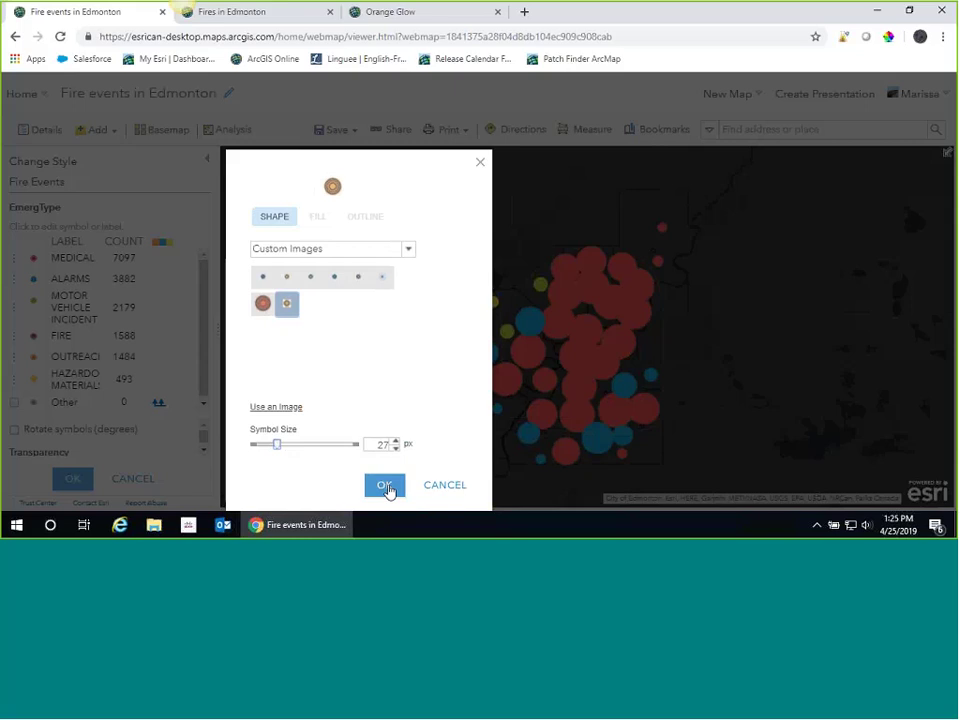
{"action": "left_click", "coordinate": [386, 487]}
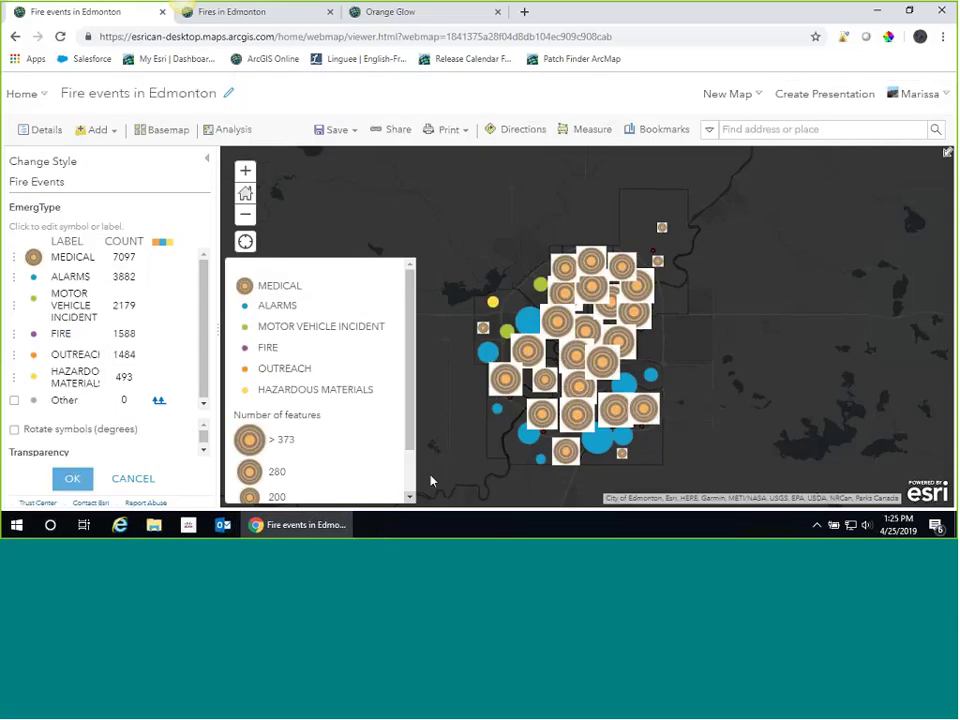
Switch the MEDICAL symbol to the red ringed custom image and finish the Fire Events style.
{"action": "left_click", "coordinate": [33, 257]}
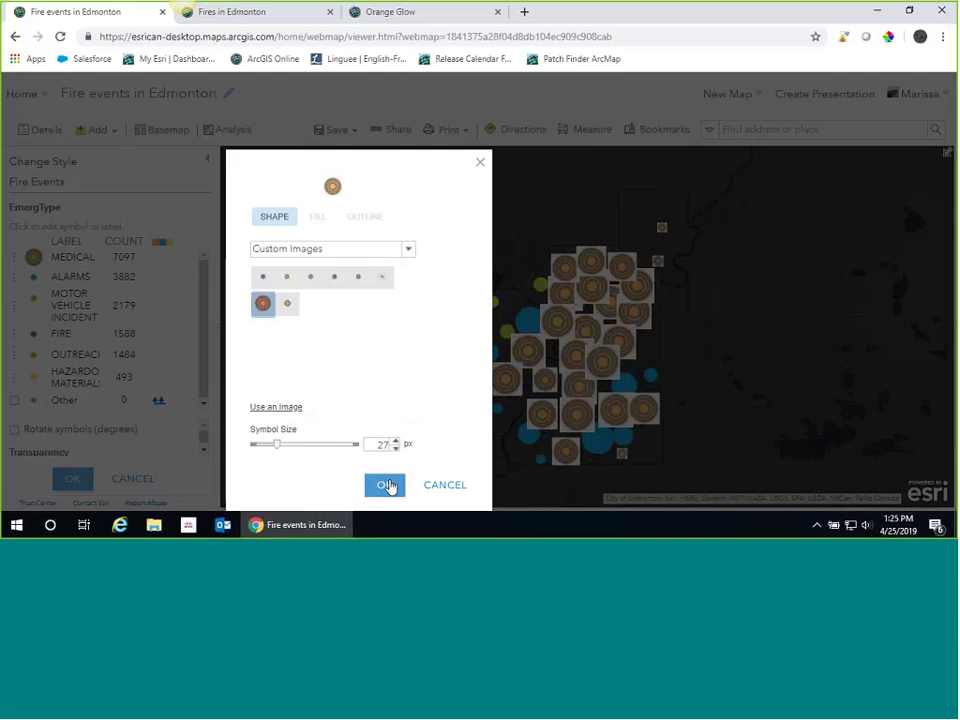
{"action": "left_click", "coordinate": [388, 486]}
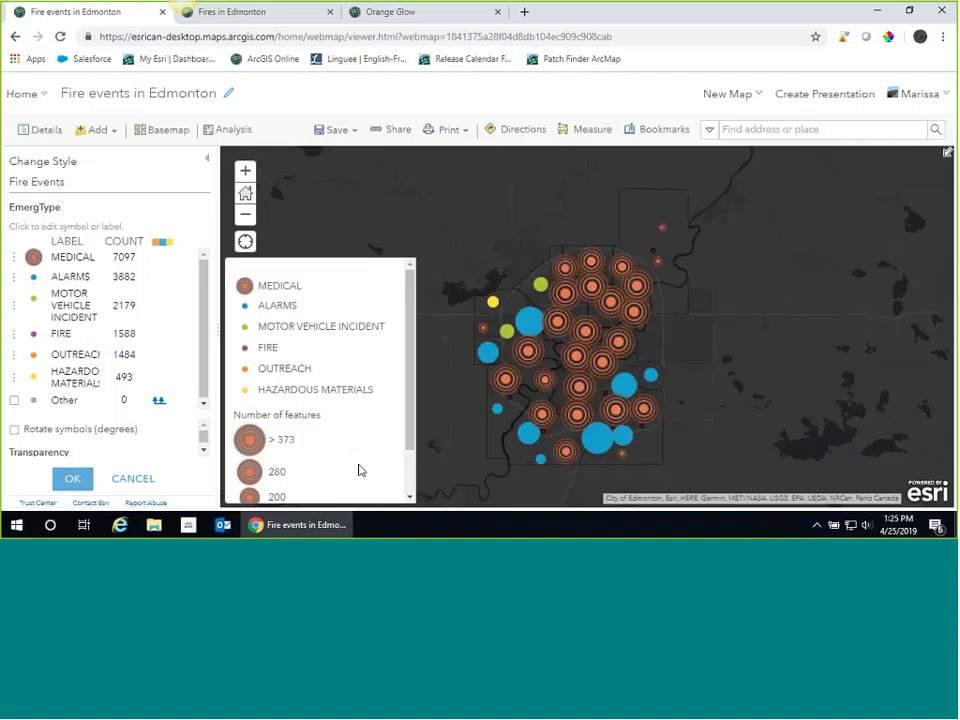
{"action": "left_click", "coordinate": [76, 479]}
{"action": "left_click", "coordinate": [76, 476]}
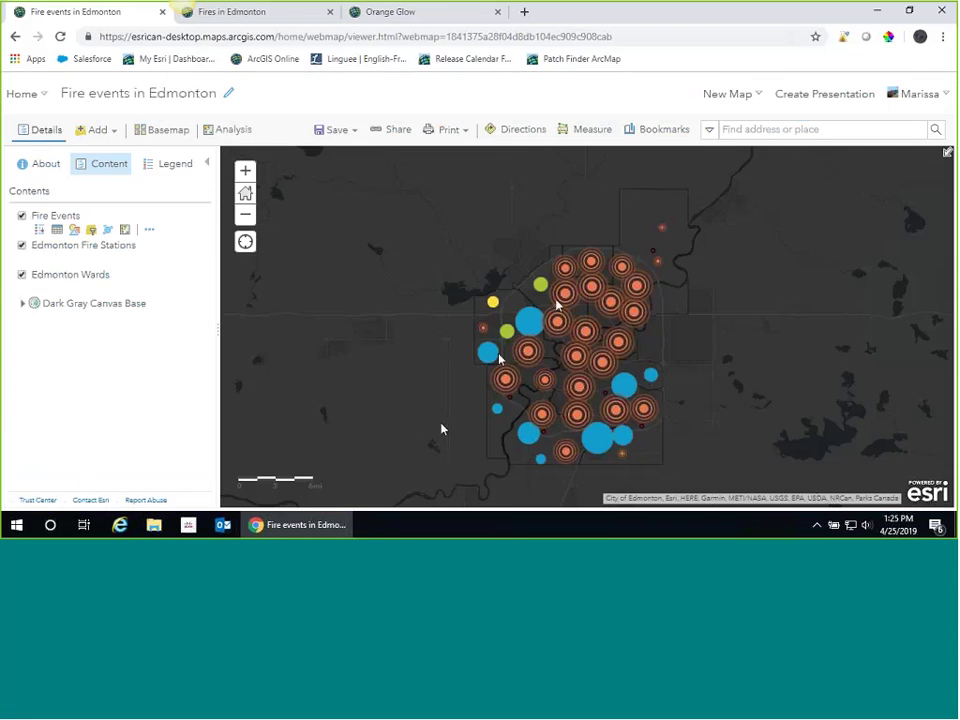
Switch to the Fires in Edmonton map, save it and open its sharing options.
{"action": "left_click", "coordinate": [245, 20]}
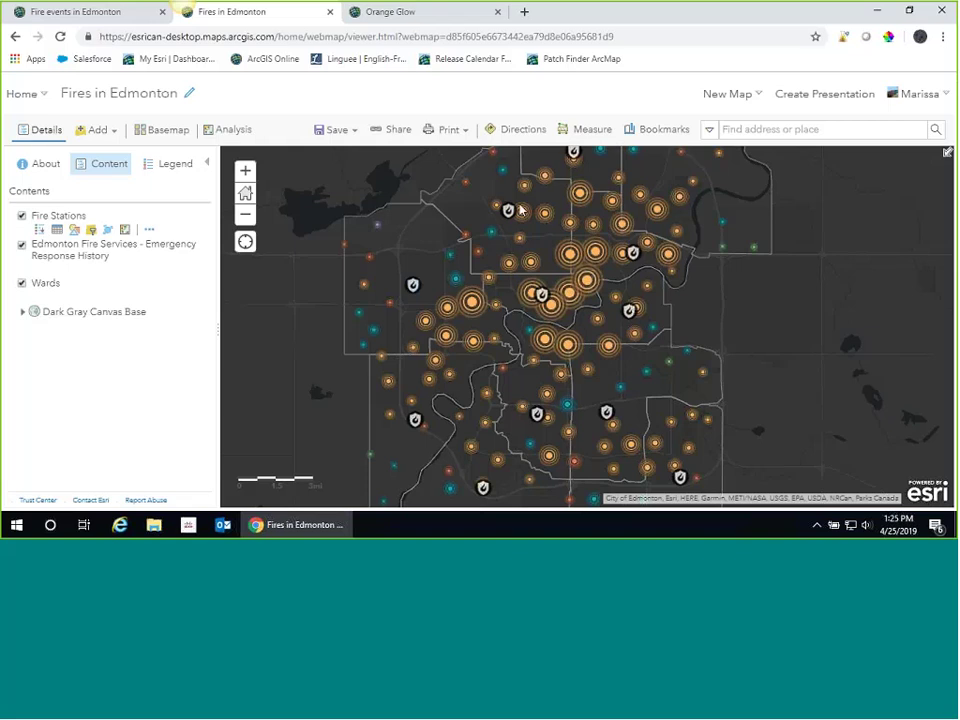
{"action": "left_click", "coordinate": [336, 138]}
{"action": "left_click", "coordinate": [349, 155]}
{"action": "left_click", "coordinate": [392, 135]}
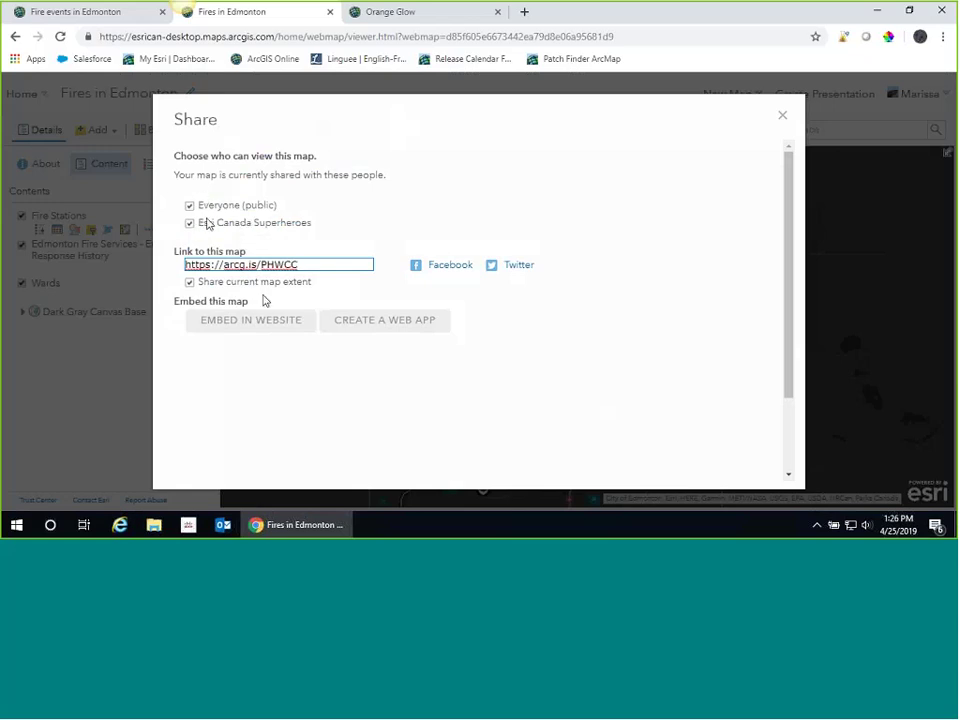
Start creating a web app from the map, browse the configurable apps and Web AppBuilder, and choose Operations Dashboard.
{"action": "left_click", "coordinate": [405, 328]}
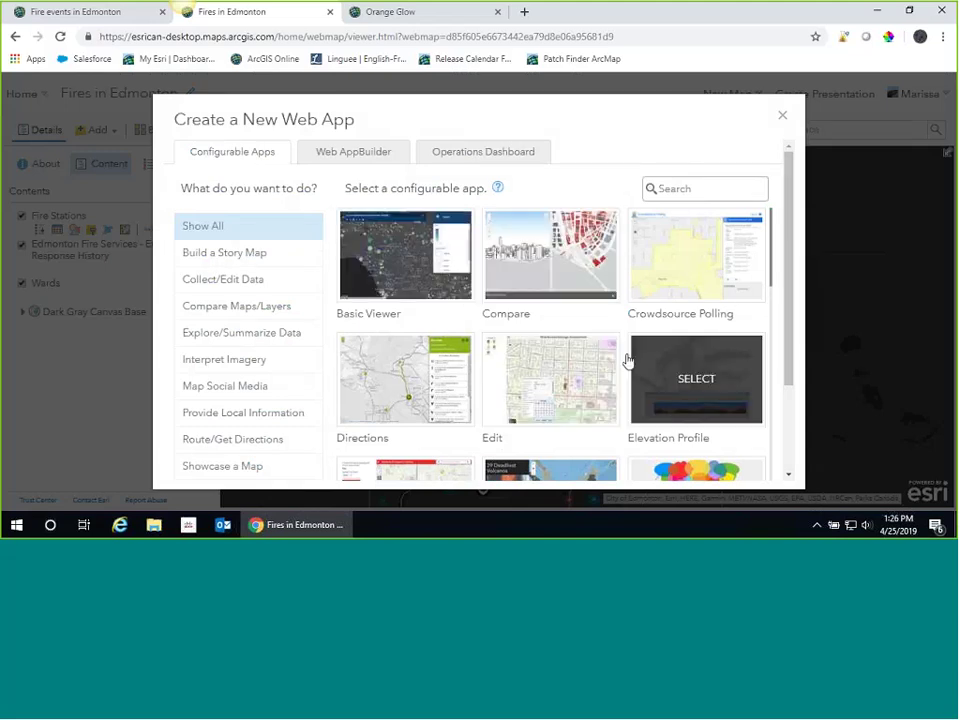
{"action": "scroll", "coordinate": [627, 360], "scroll_direction": "down", "scroll_amount": 2}
{"action": "scroll", "coordinate": [627, 360], "scroll_direction": "down", "scroll_amount": 3}
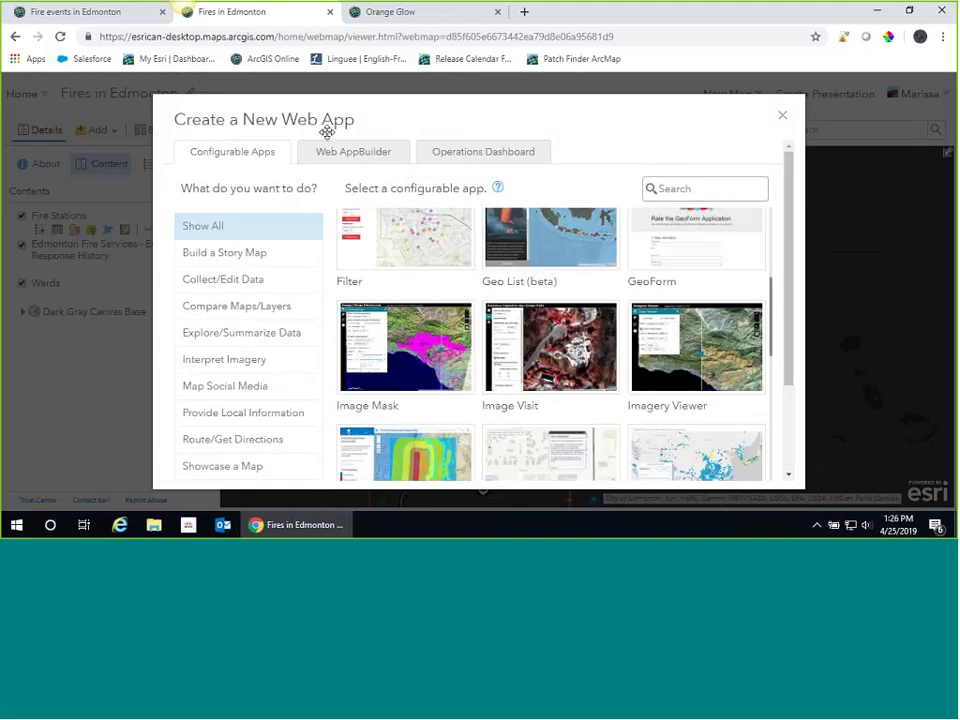
{"action": "left_click", "coordinate": [350, 160]}
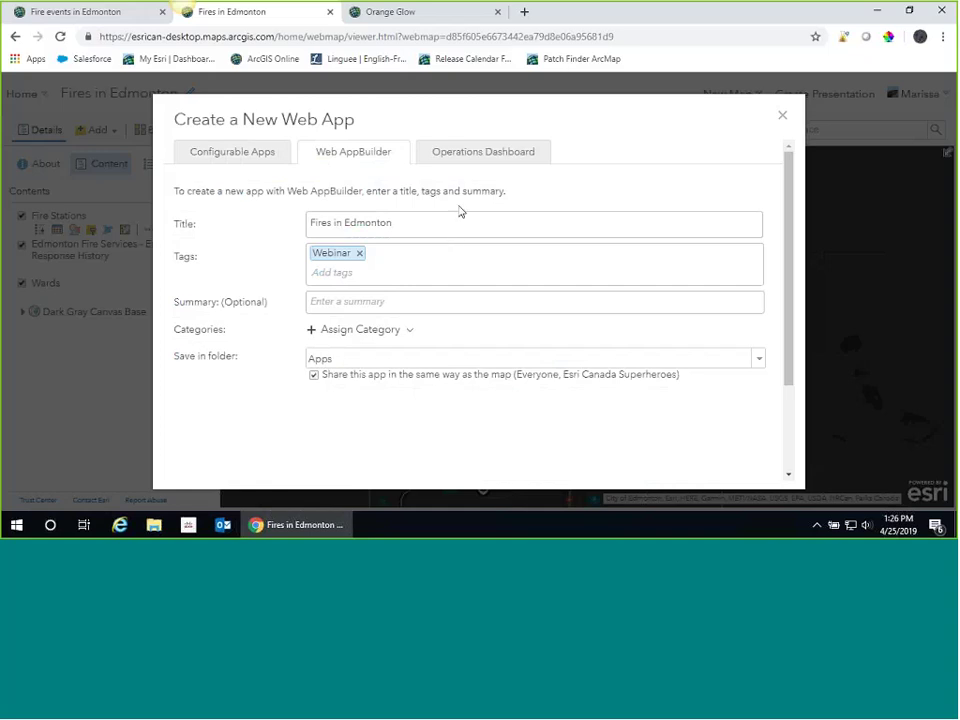
{"action": "left_click", "coordinate": [487, 155]}
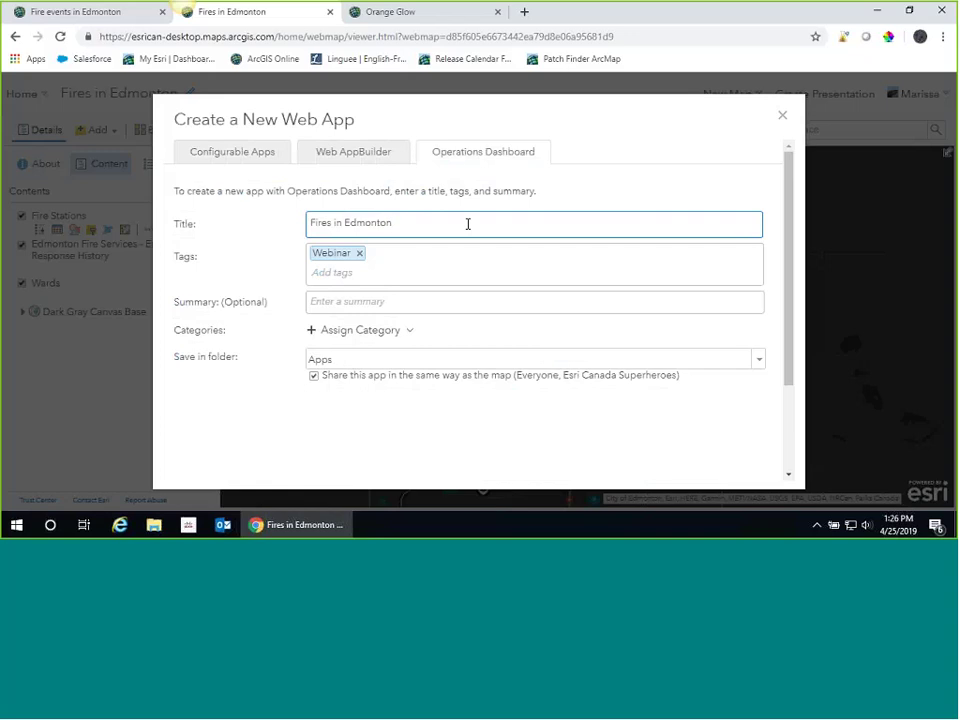
Title the dashboard app "Fires in Edmonton Dashboard" and add the "Fire Service" tag.
{"action": "type", "text": "Dashboard"}
{"action": "left_click", "coordinate": [579, 253]}
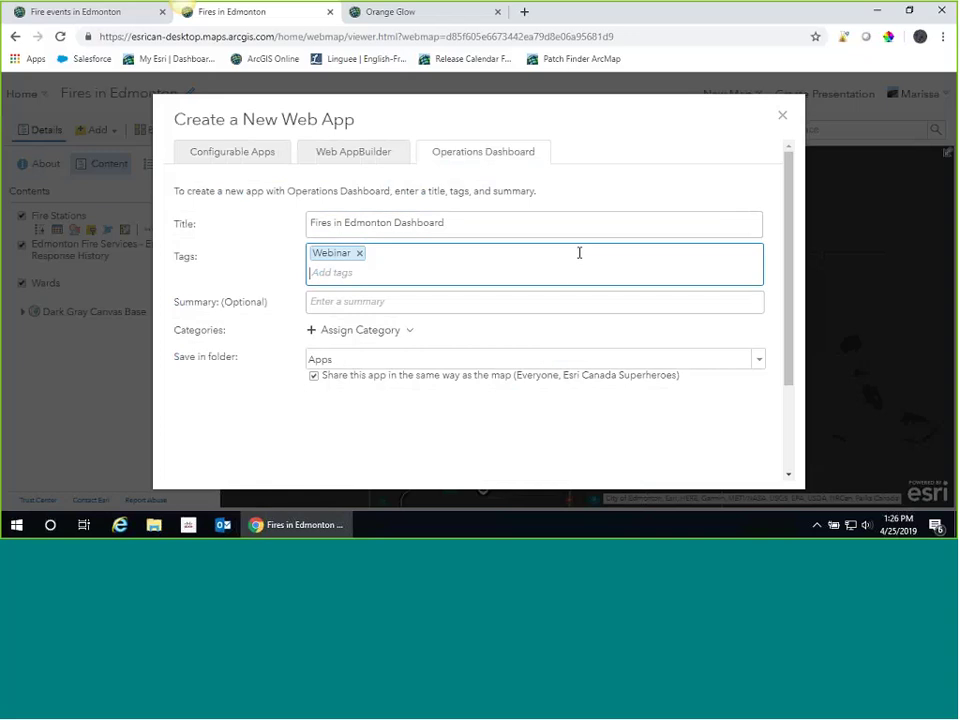
{"action": "type", "text": "Fire Ser"}
{"action": "key", "text": "BackSpace"}
{"action": "key", "text": "BackSpace"}
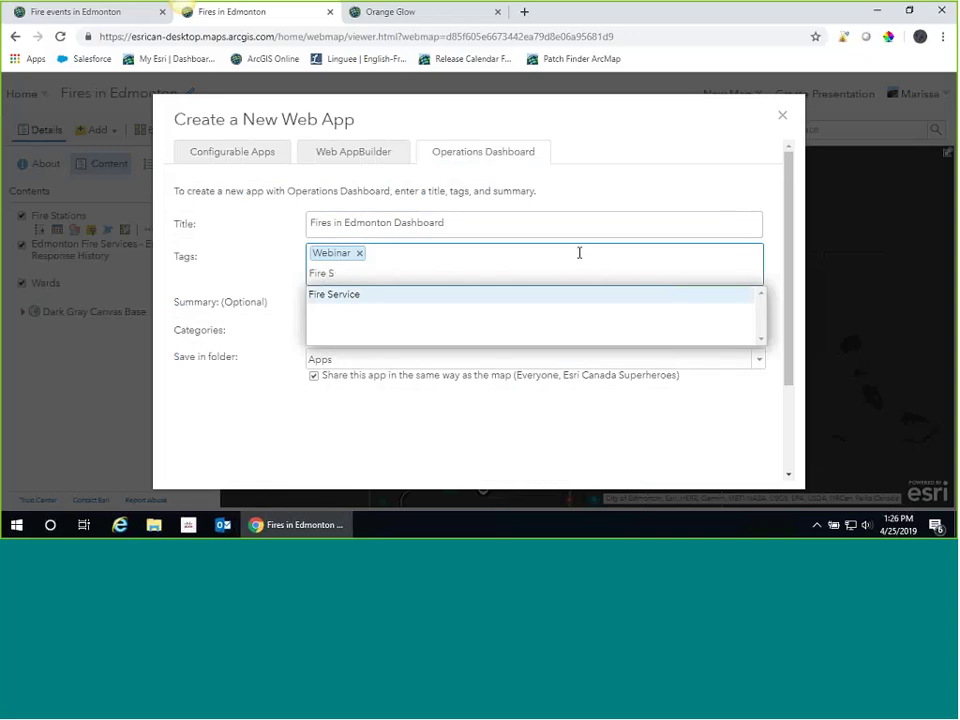
{"action": "type", "text": "ervice"}
{"action": "left_click", "coordinate": [598, 293]}
Enter the summary "Dashboard of events" and create the Operations Dashboard app.
{"action": "left_click", "coordinate": [474, 304]}
{"action": "type", "text": "D"}
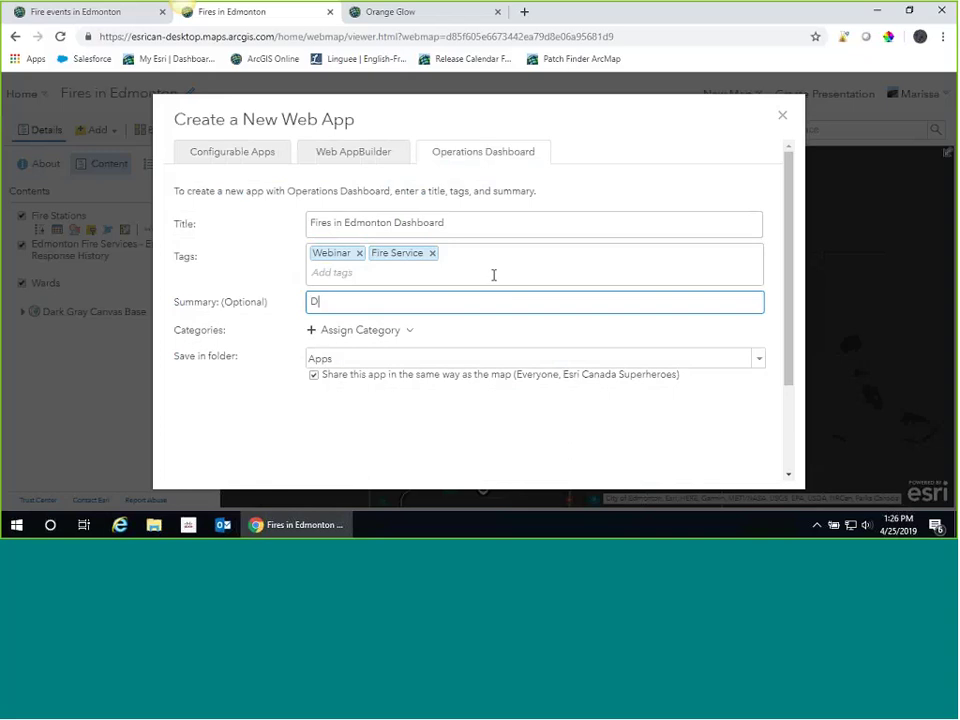
{"action": "type", "text": "ashboa"}
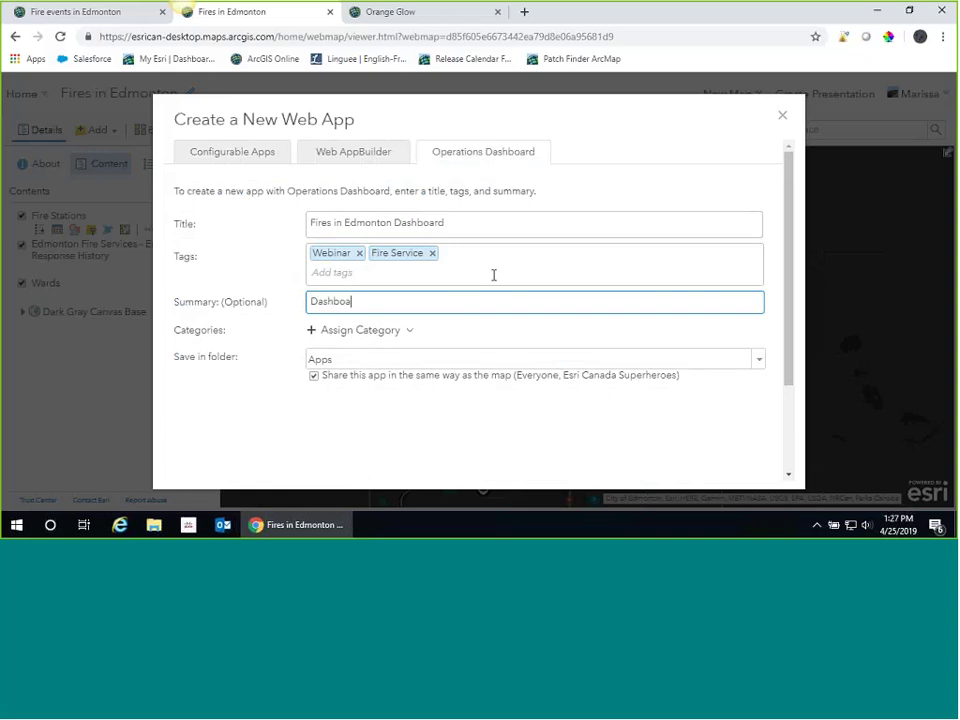
{"action": "type", "text": "rd of events i"}
{"action": "key", "text": "BackSpace"}
{"action": "key", "text": "BackSpace"}
{"action": "scroll", "coordinate": [790, 280], "scroll_direction": "down", "scroll_amount": 3}
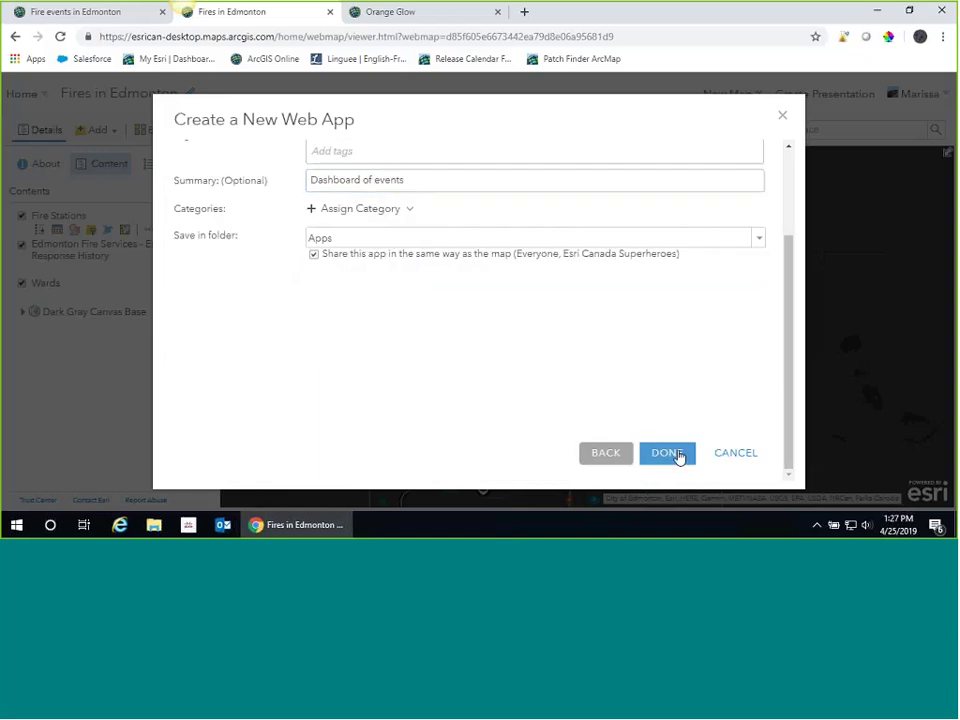
{"action": "left_click", "coordinate": [678, 454]}
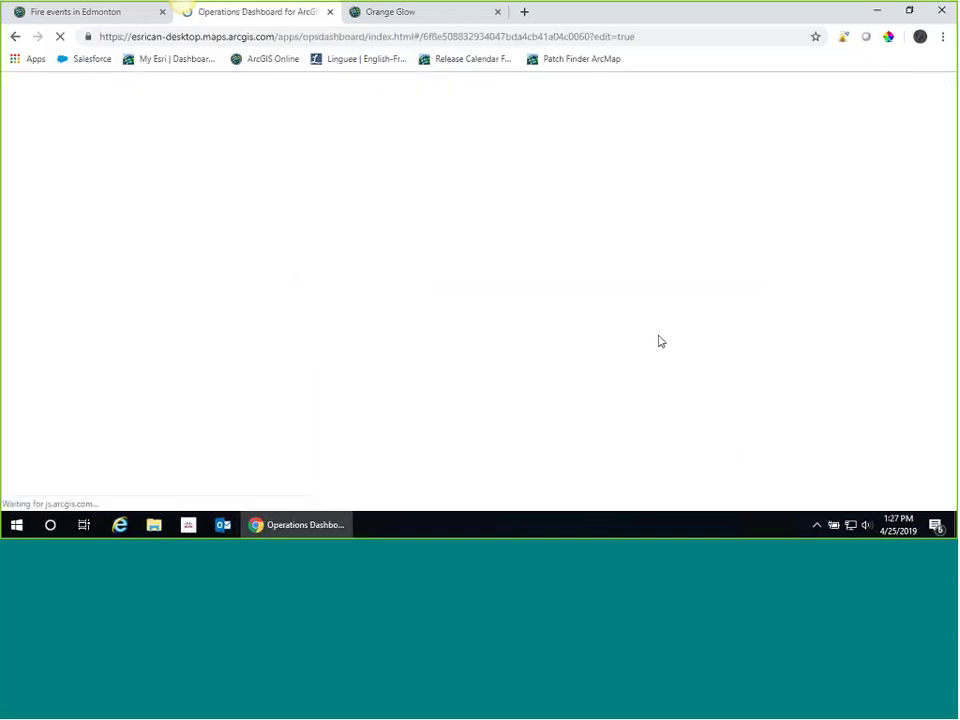
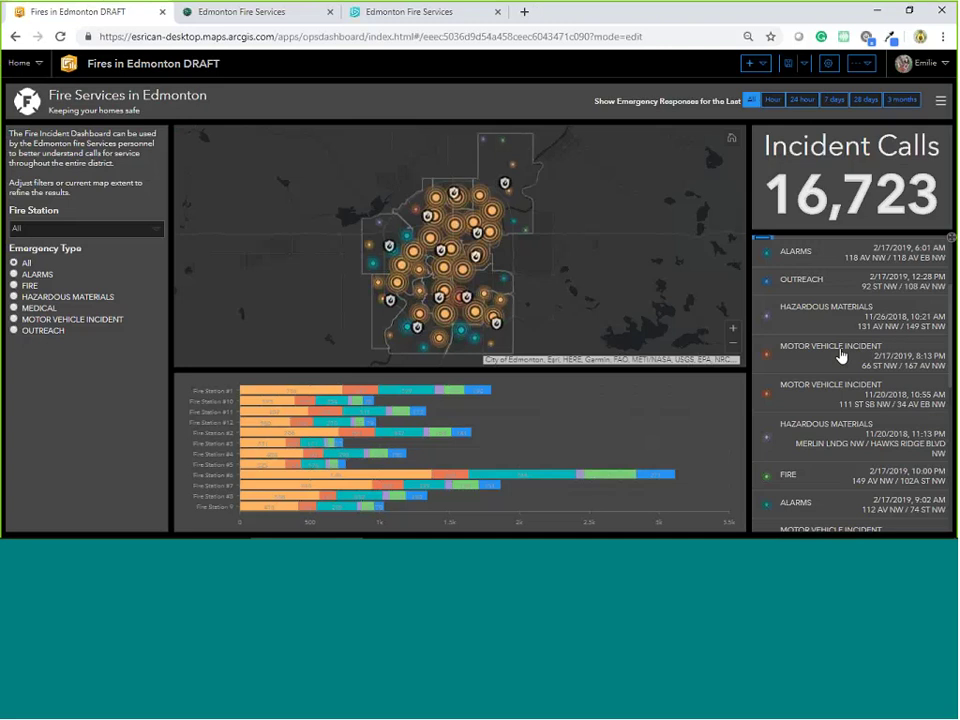
{"action": "scroll", "coordinate": [824, 348], "scroll_direction": "down", "scroll_amount": 1}
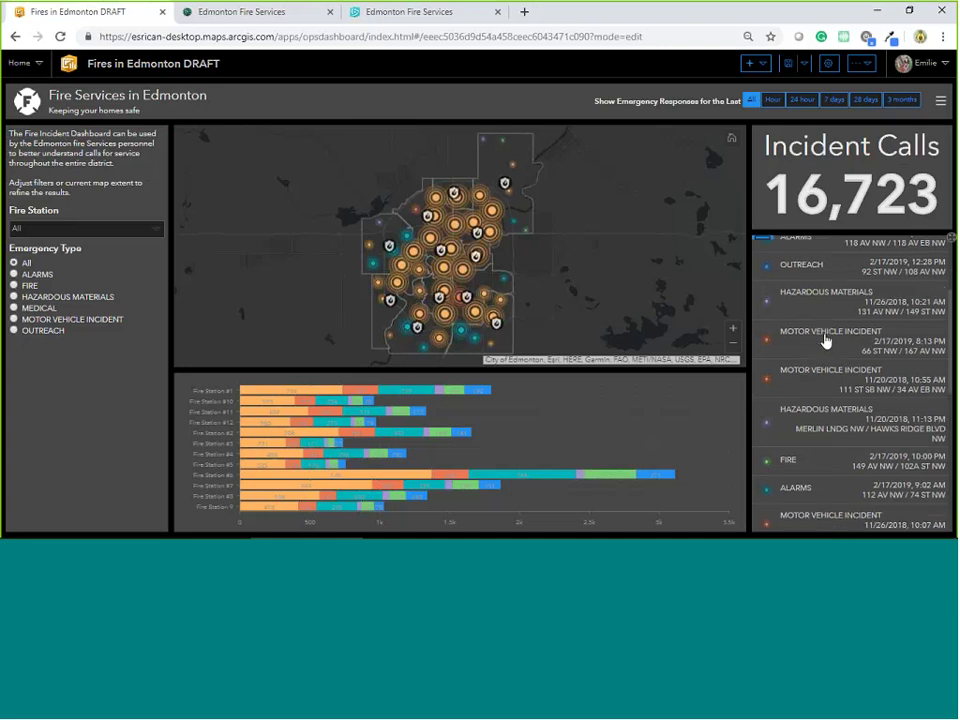
{"action": "scroll", "coordinate": [824, 342], "scroll_direction": "down", "scroll_amount": 5}
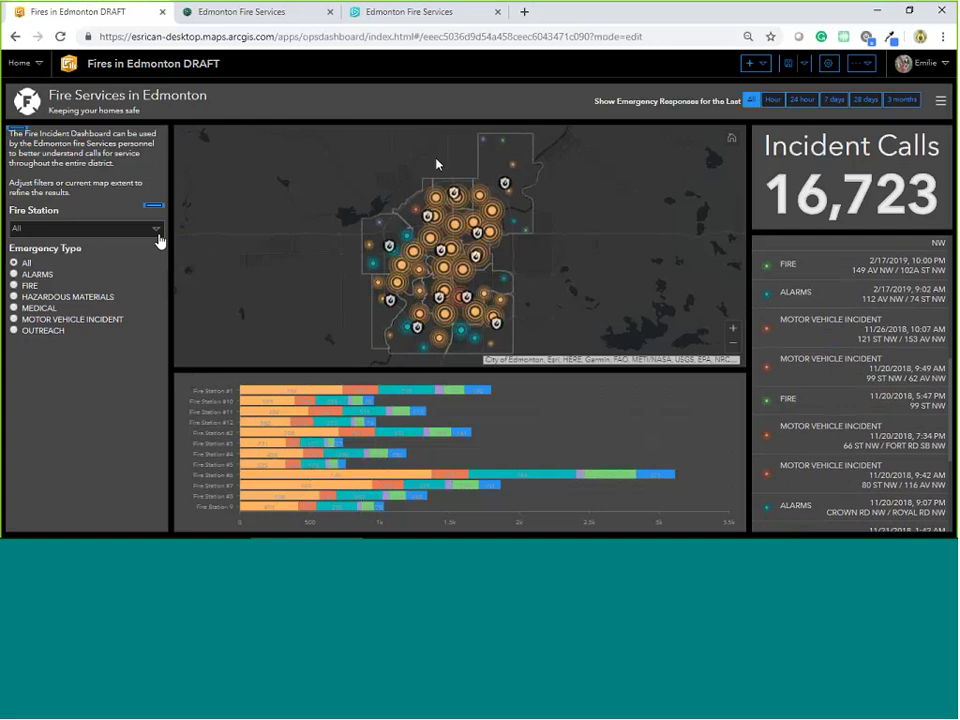
{"action": "left_click_drag", "start_coordinate": [669, 77], "coordinate": [618, 15]}
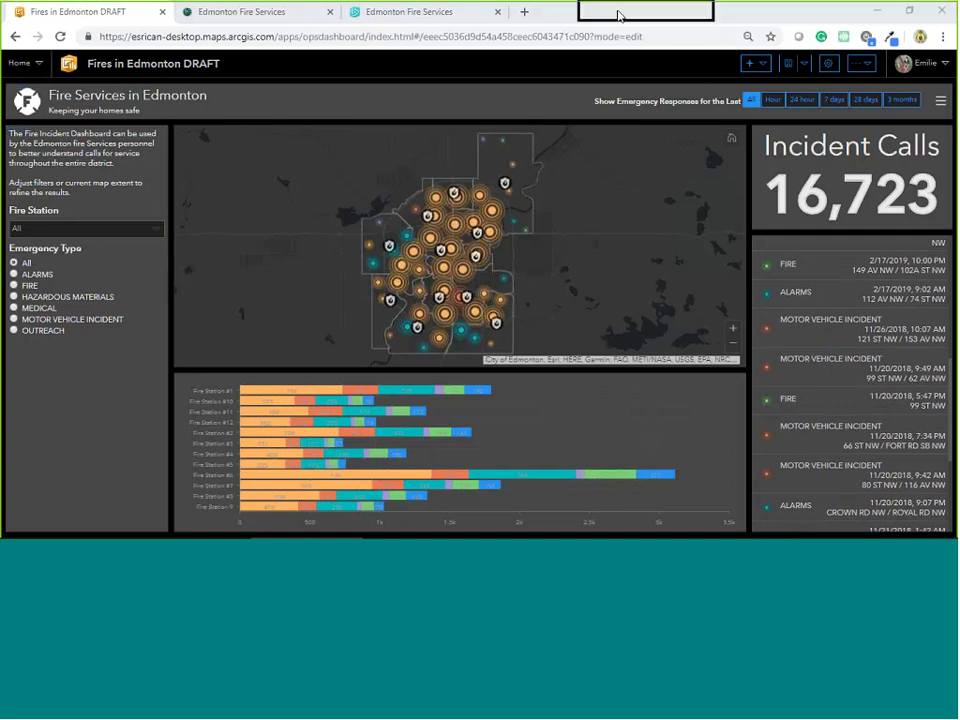
Add a gauge based on the Edmonton Fire Services - Emergency Response History layer, showing the Average statistic of the Call Length field.
{"action": "left_click", "coordinate": [754, 66]}
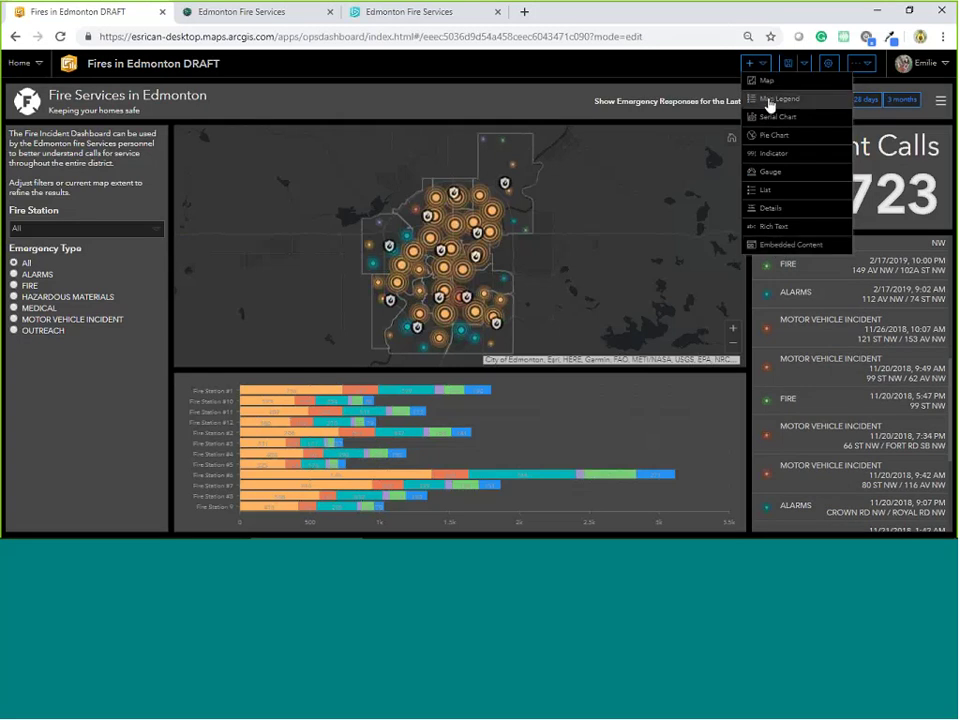
{"action": "left_click", "coordinate": [769, 174]}
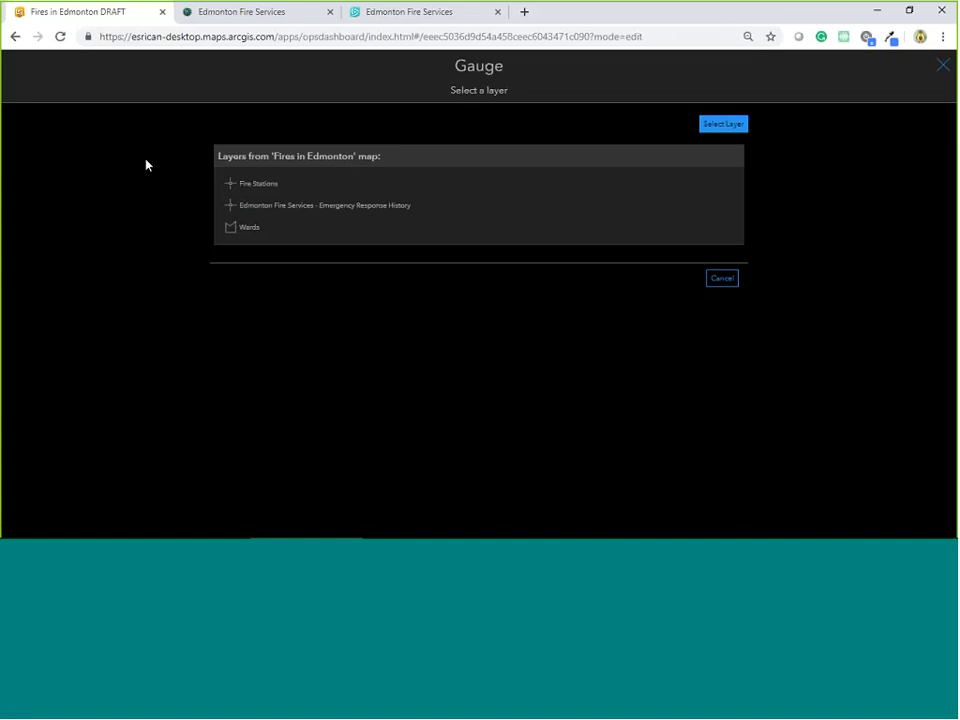
{"action": "left_click", "coordinate": [311, 207]}
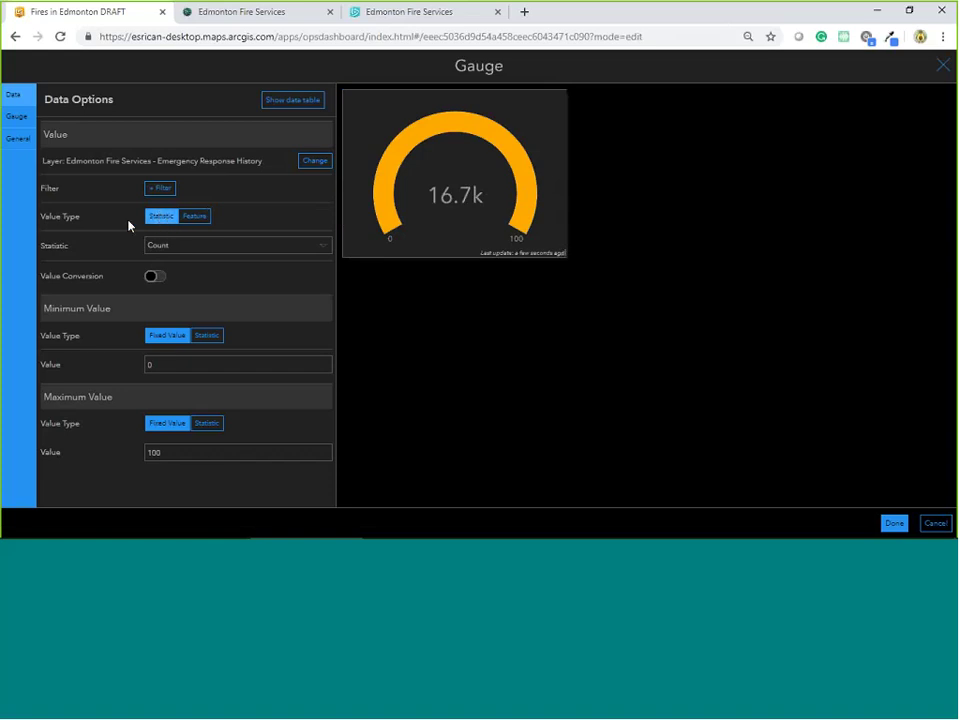
{"action": "left_click", "coordinate": [172, 246]}
{"action": "left_click", "coordinate": [164, 282]}
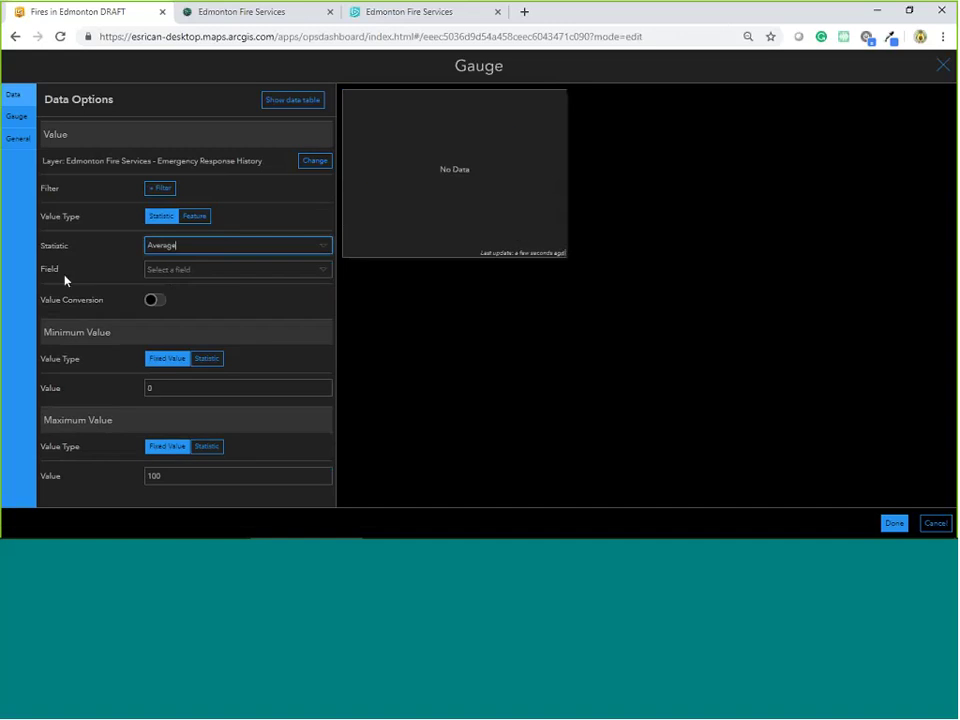
{"action": "left_click", "coordinate": [178, 272]}
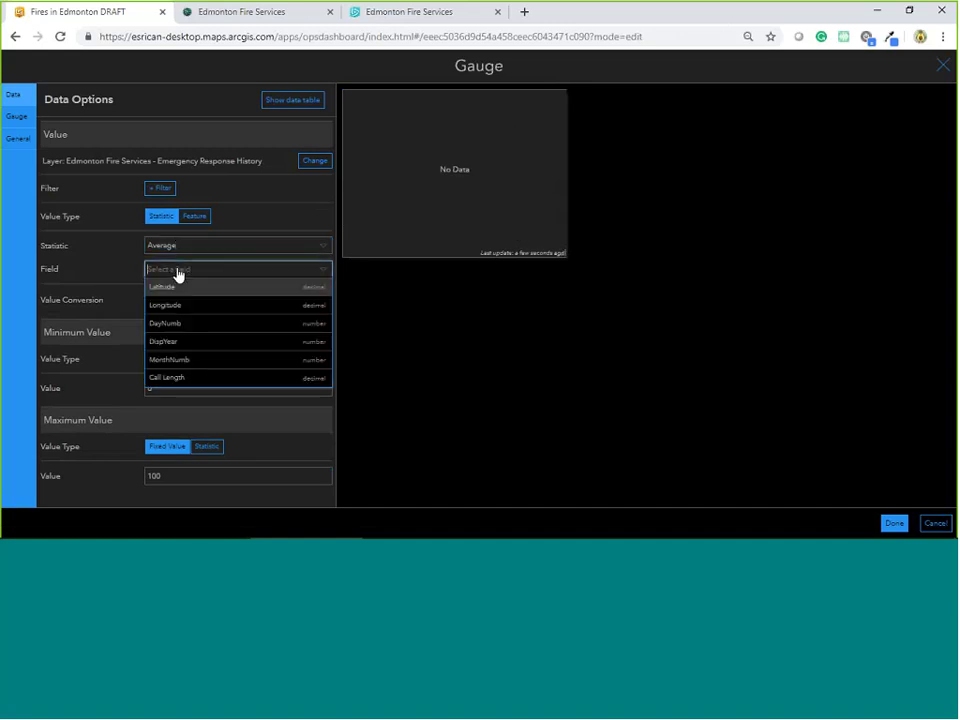
{"action": "left_click", "coordinate": [176, 380]}
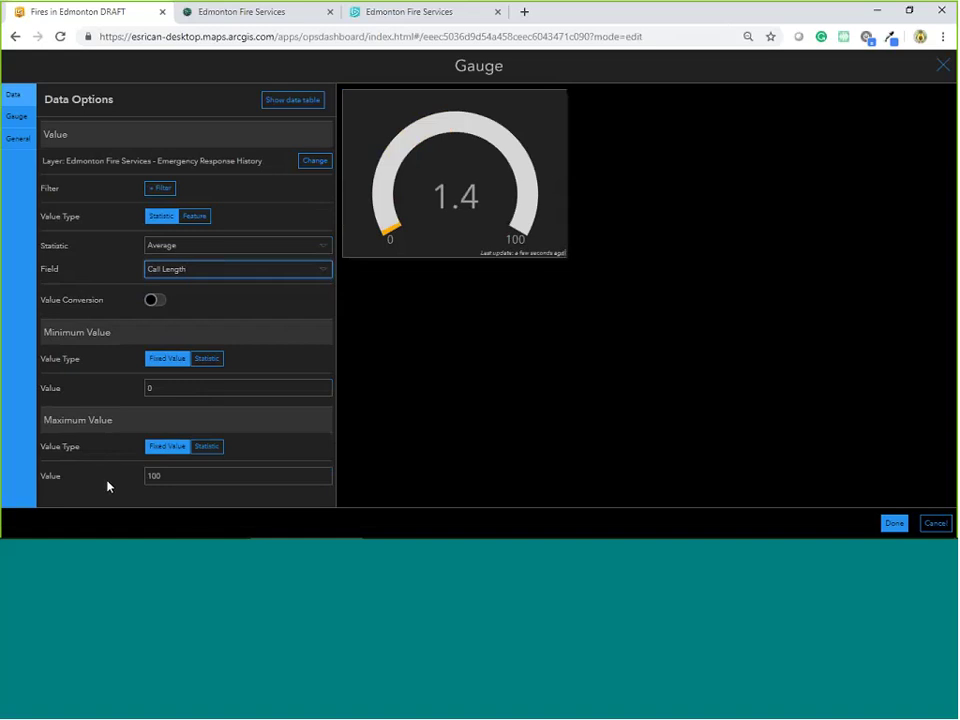
Set the gauge's fixed maximum value to 5 and change its style to Meter.
{"action": "double_click", "coordinate": [171, 480]}
{"action": "type", "text": "5"}
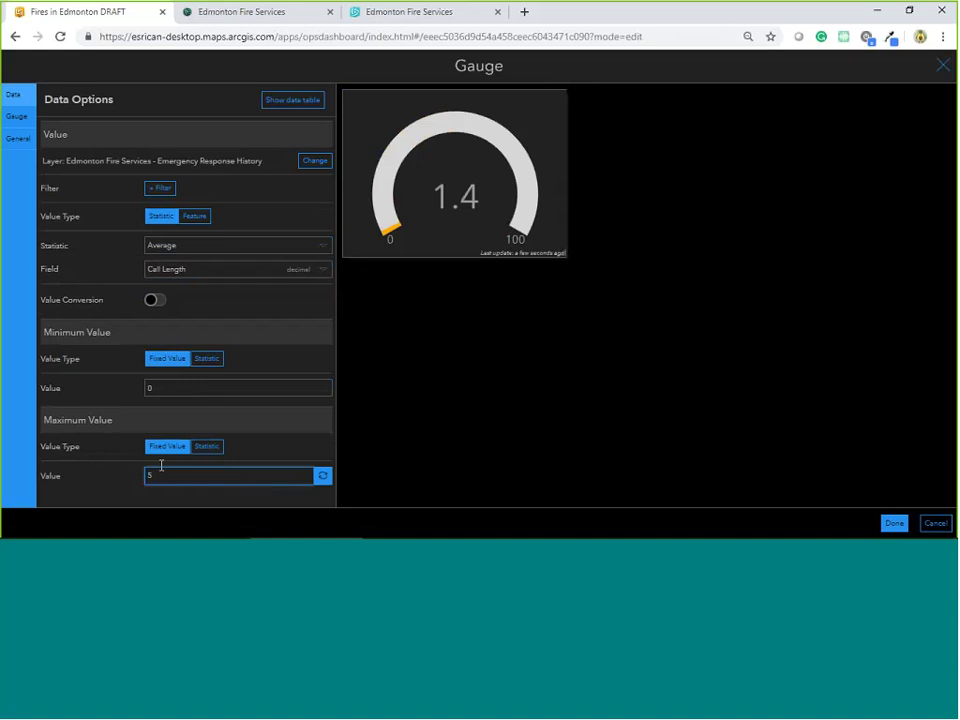
{"action": "left_click", "coordinate": [132, 492]}
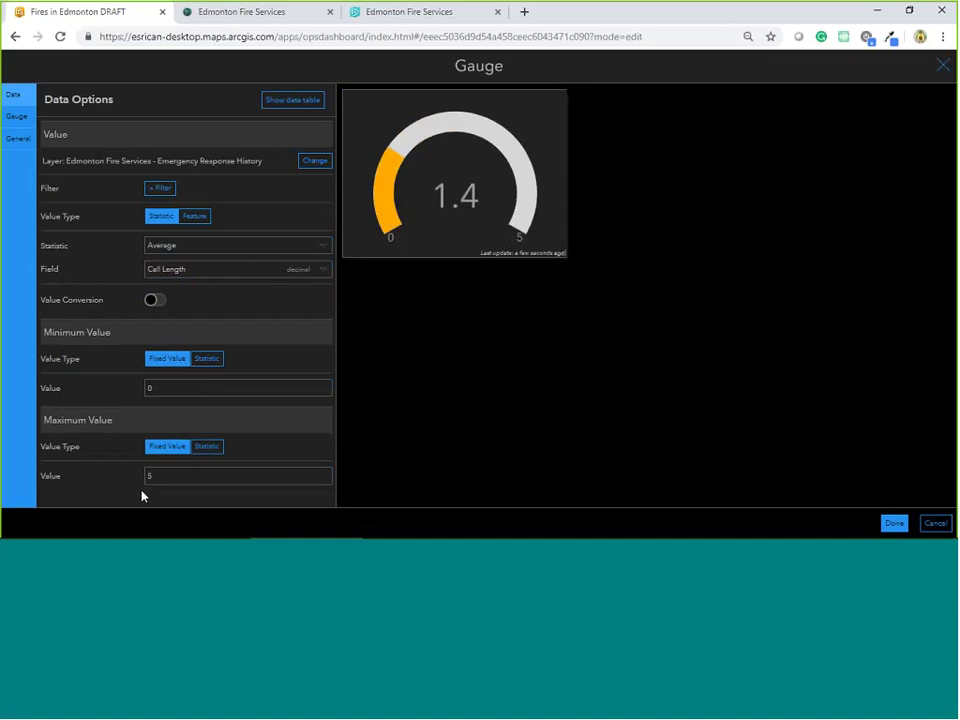
{"action": "left_click", "coordinate": [14, 120]}
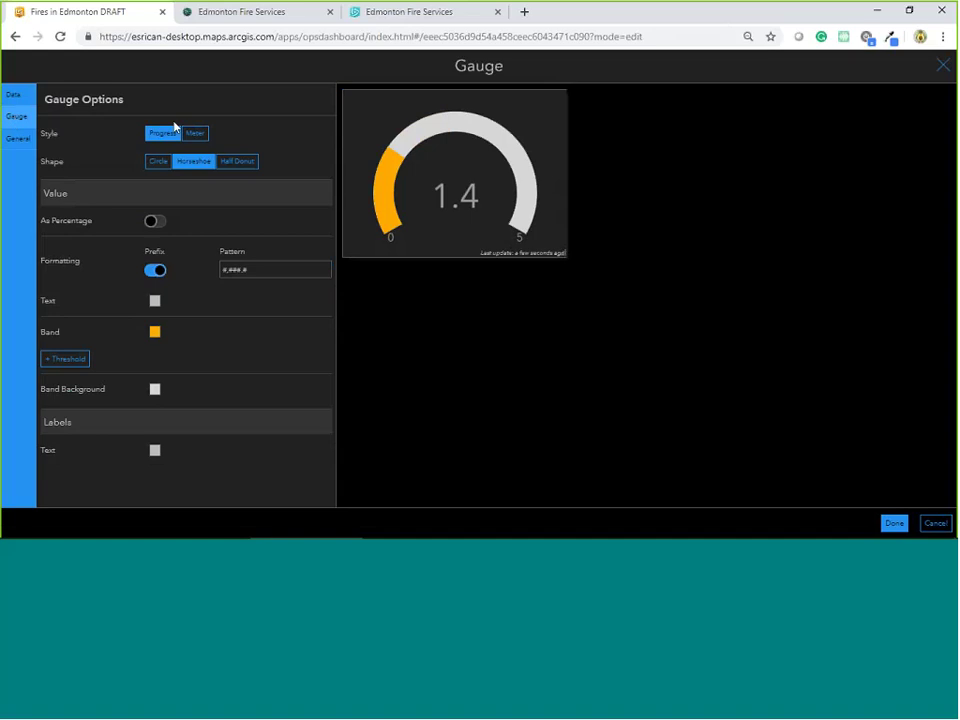
{"action": "left_click", "coordinate": [196, 136]}
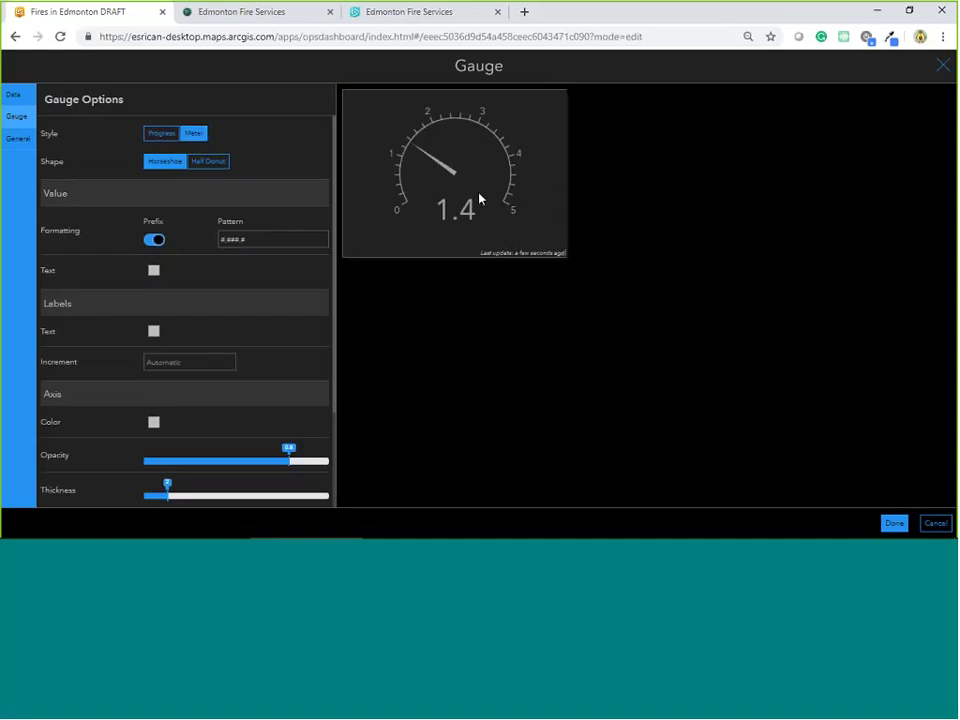
Give the gauge the title "Average Call Length (Hours)".
{"action": "left_click", "coordinate": [16, 140]}
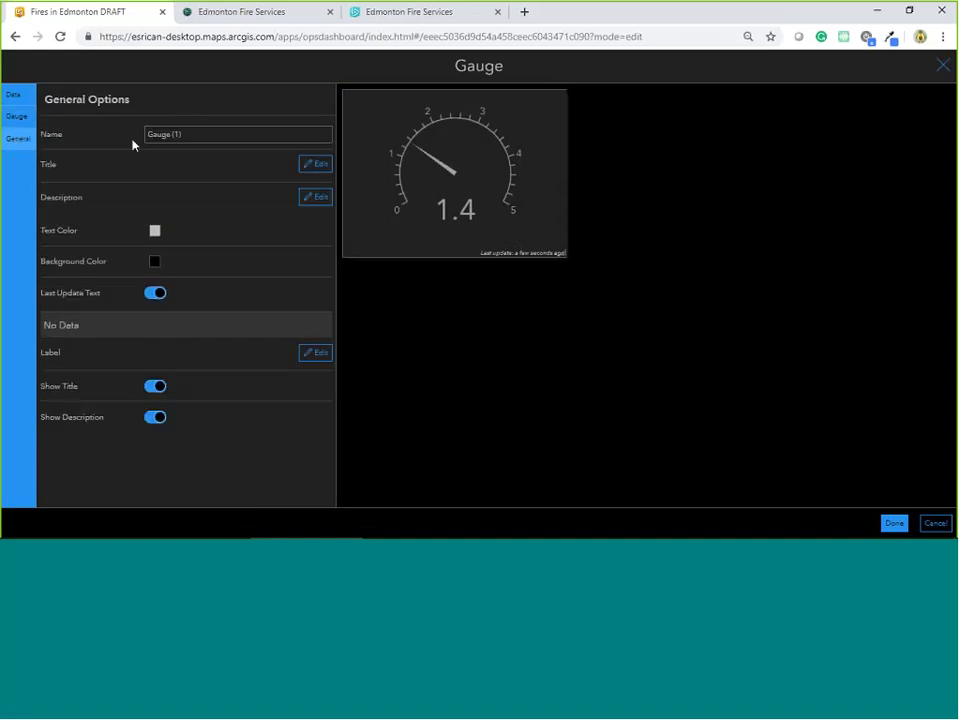
{"action": "left_click", "coordinate": [316, 165]}
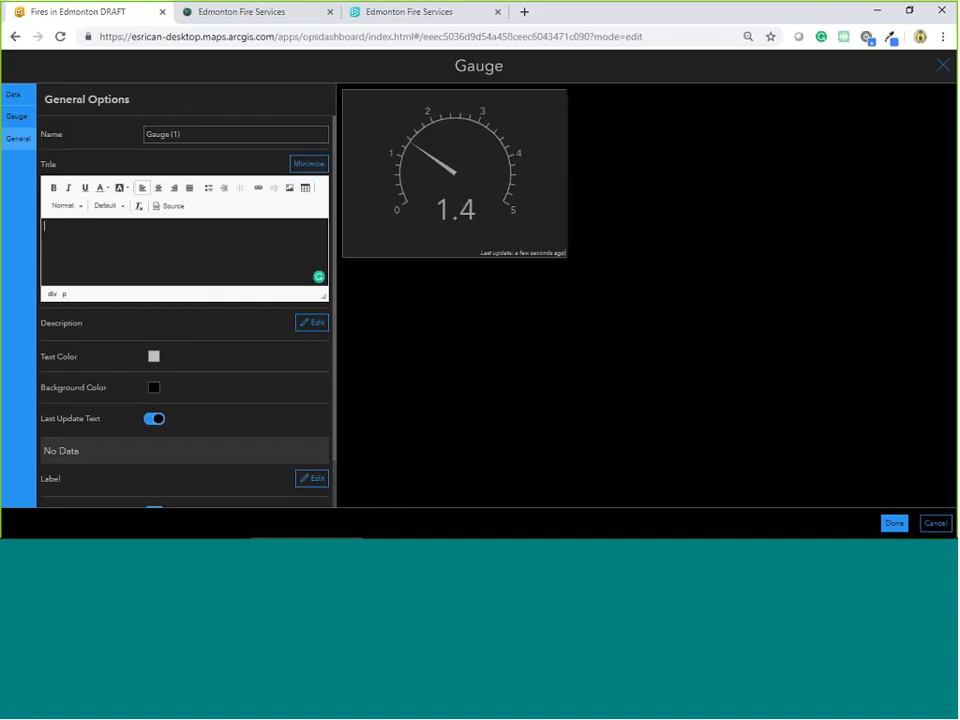
{"action": "type", "text": "Average "}
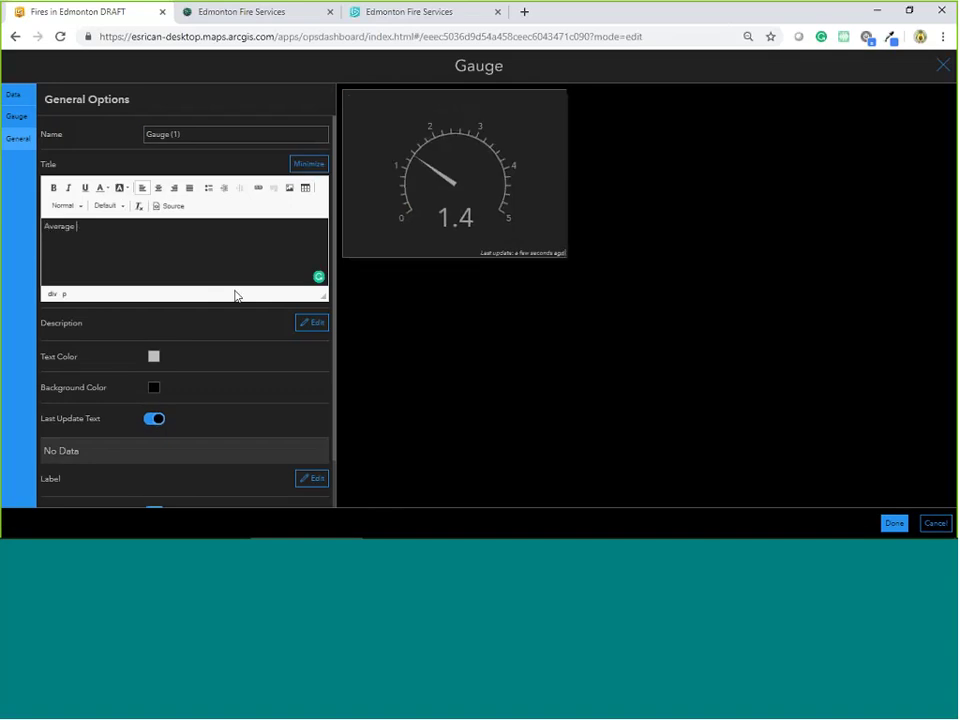
{"action": "type", "text": "Call Length ()"}
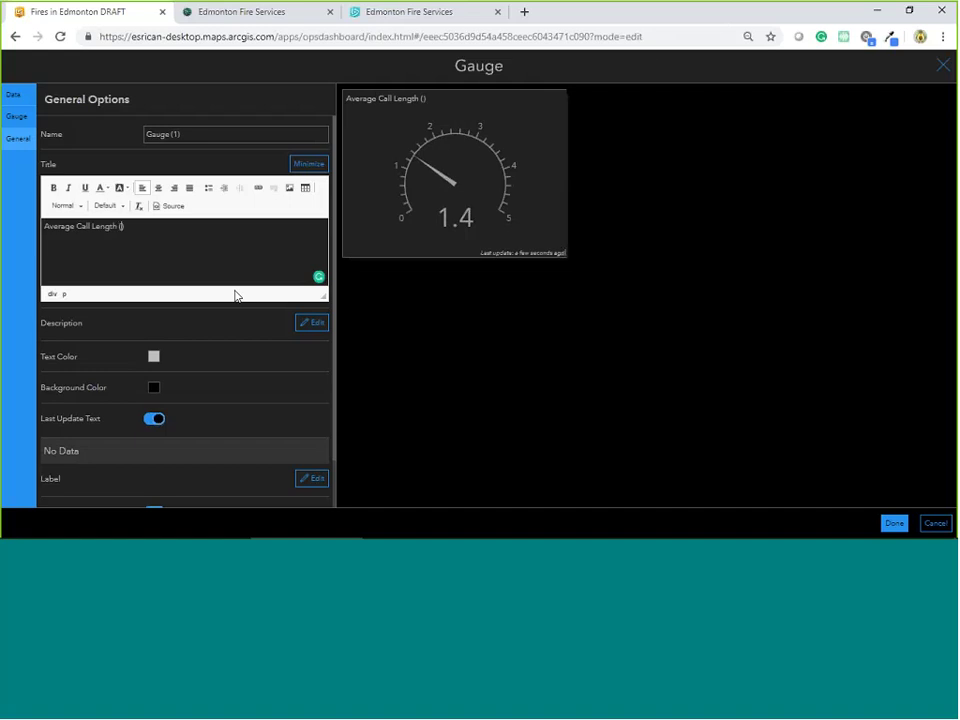
{"action": "type", "text": "Hours"}
Centre the gauge title, format it as Heading 3 and add the finished gauge to the dashboard.
{"action": "key", "text": "ctrl+a"}
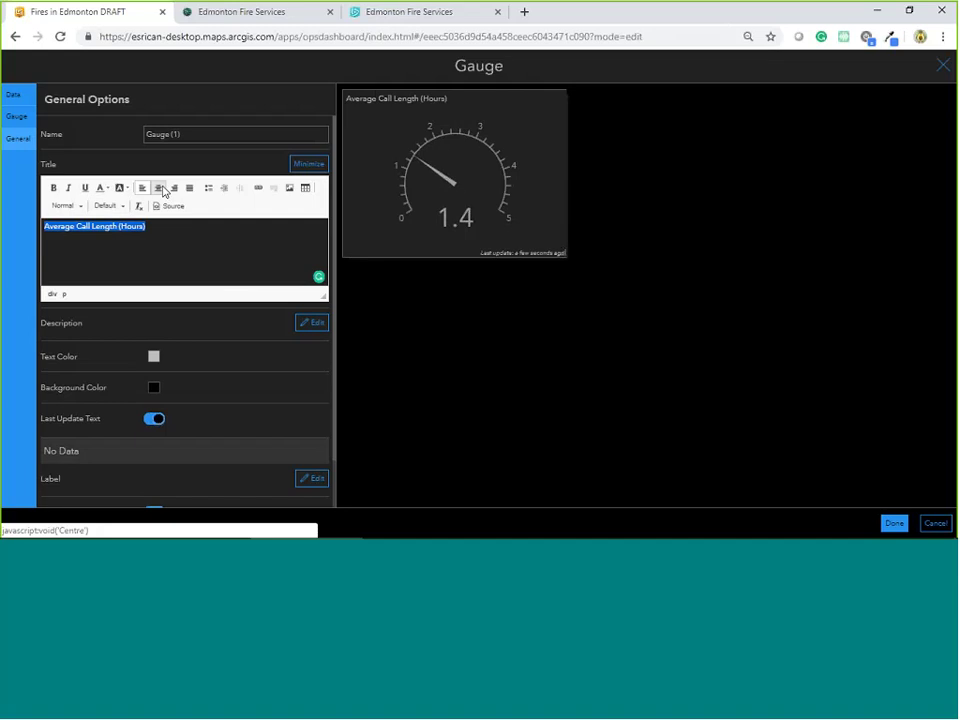
{"action": "left_click", "coordinate": [158, 187]}
{"action": "left_click", "coordinate": [62, 206]}
{"action": "left_click", "coordinate": [75, 300]}
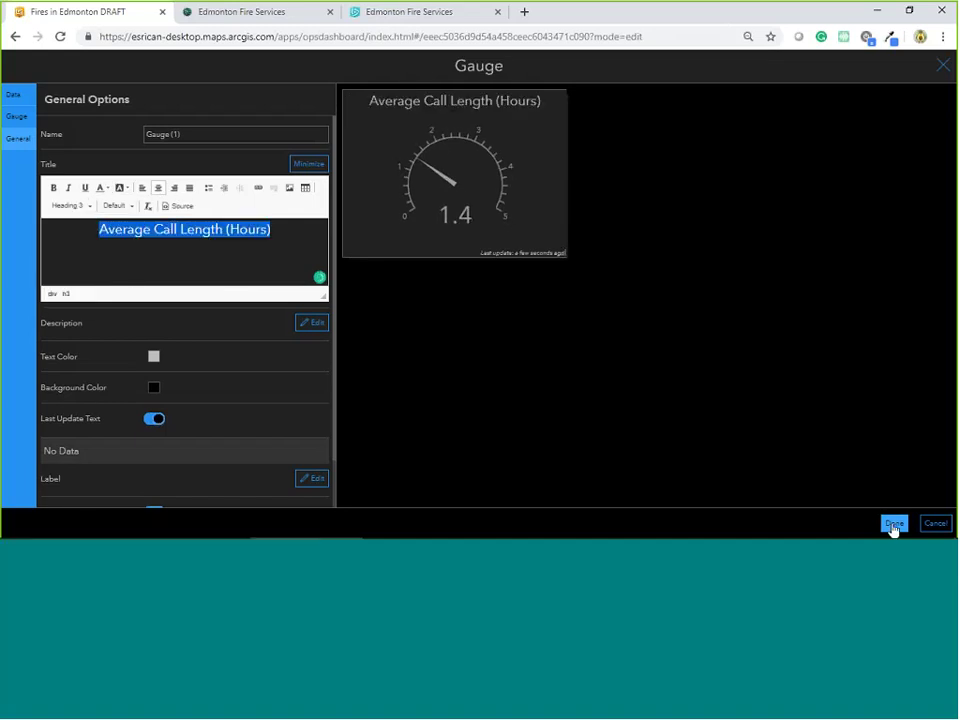
{"action": "left_click", "coordinate": [894, 524]}
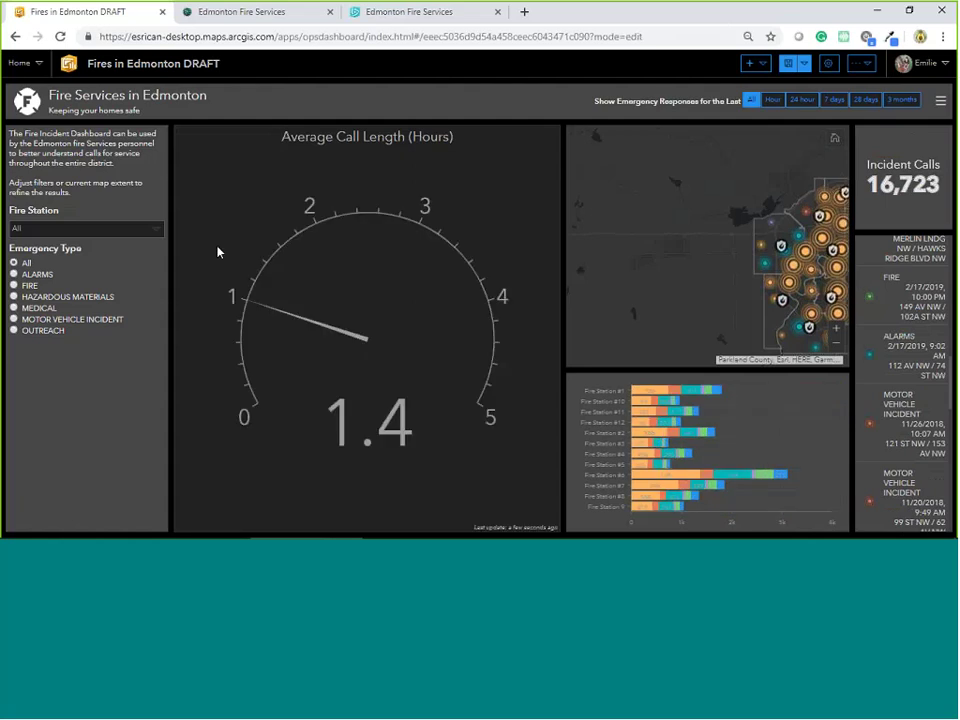
Dock the Average Call Length gauge below the incident list, reduce its height and slightly widen that column.
{"action": "mouse_move", "coordinate": [188, 130]}
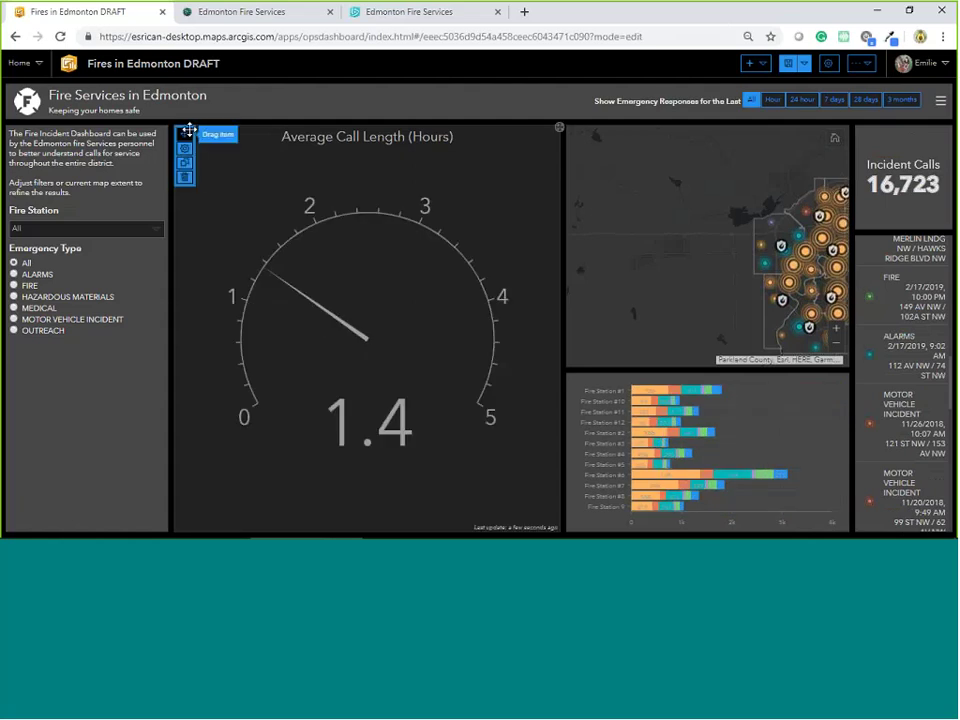
{"action": "mouse_move", "coordinate": [577, 135]}
{"action": "left_click_drag", "start_coordinate": [184, 133], "coordinate": [905, 520]}
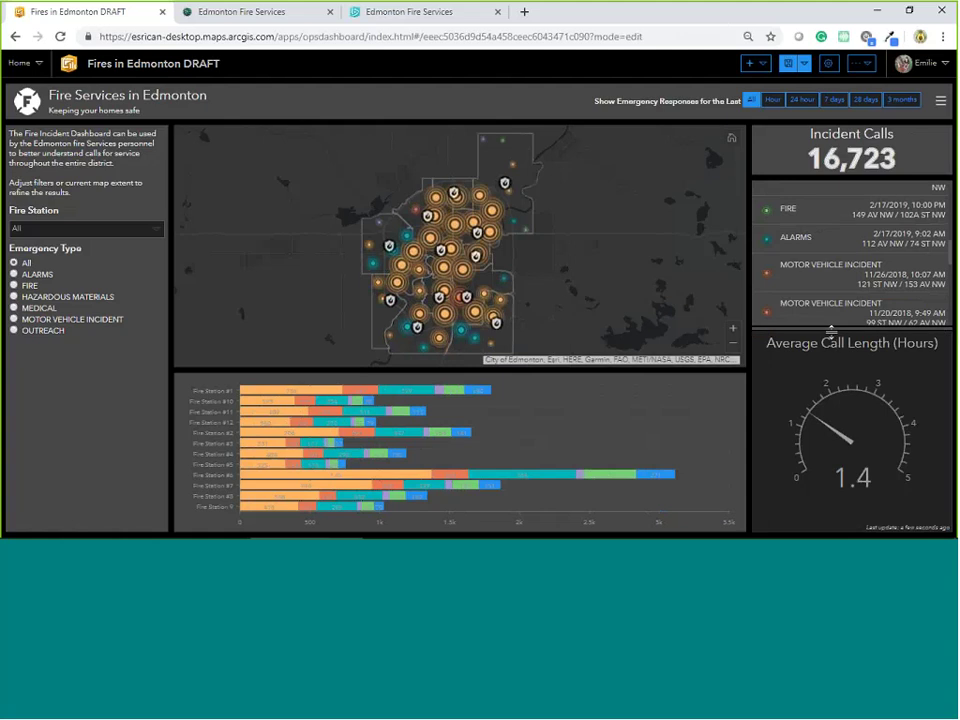
{"action": "left_click_drag", "start_coordinate": [831, 330], "coordinate": [831, 384]}
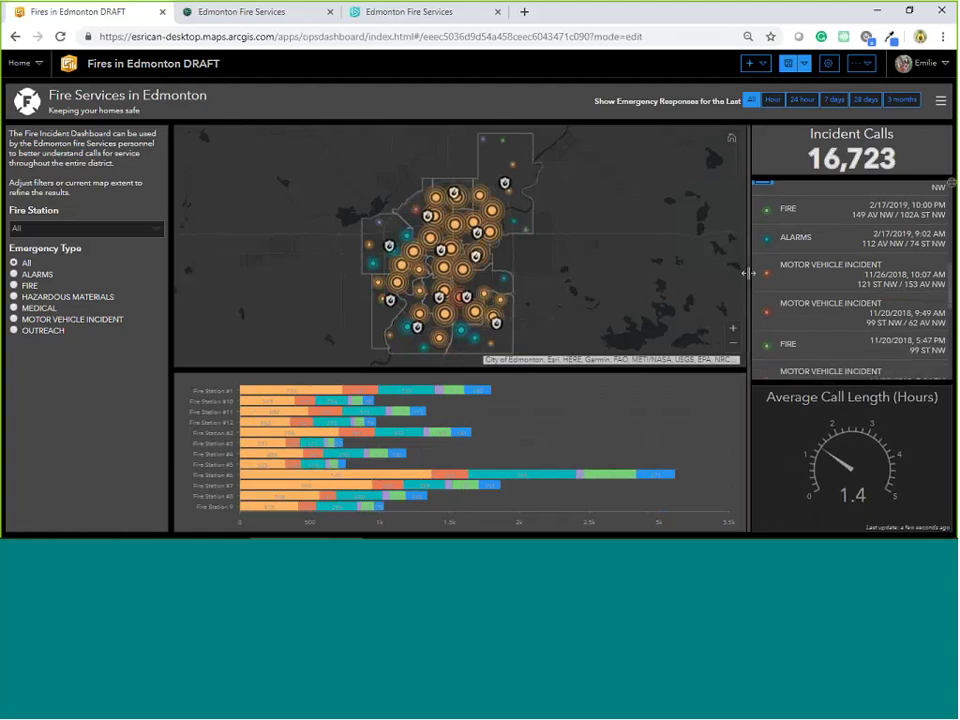
{"action": "left_click_drag", "start_coordinate": [748, 272], "coordinate": [744, 272]}
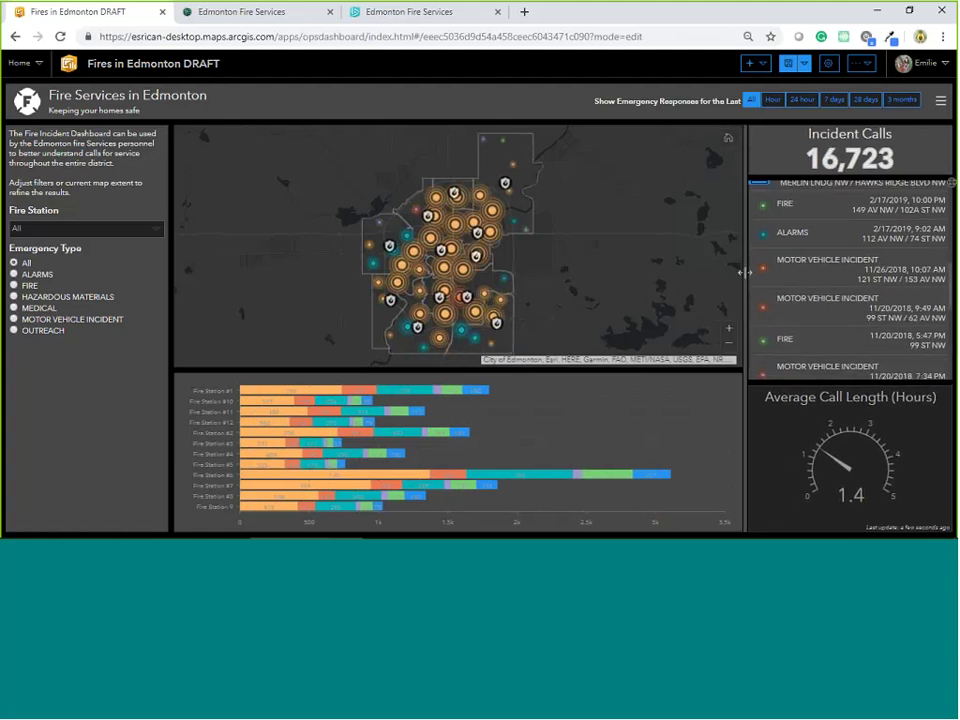
Review the Average Call Length gauge's data options and leave its configuration without changes.
{"action": "mouse_move", "coordinate": [762, 395]}
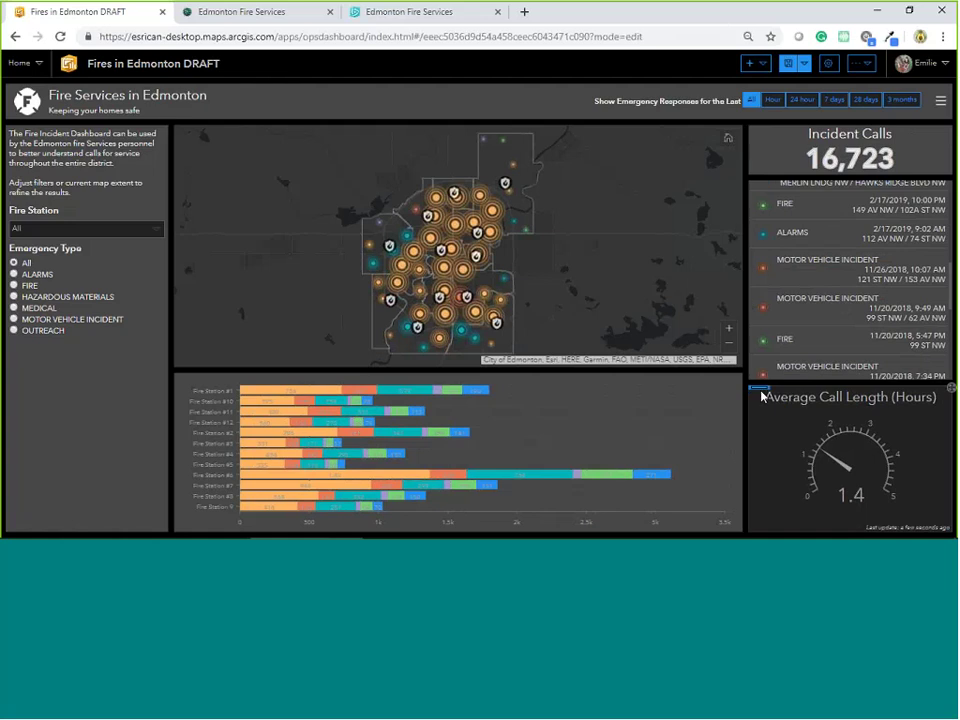
{"action": "left_click", "coordinate": [760, 411]}
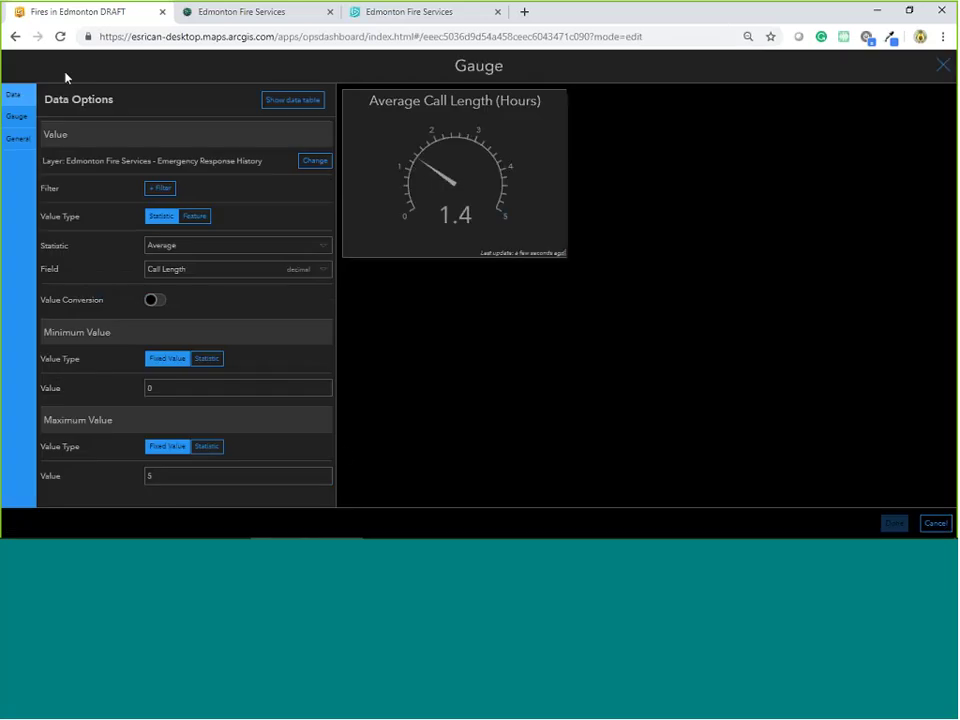
{"action": "left_click", "coordinate": [933, 522]}
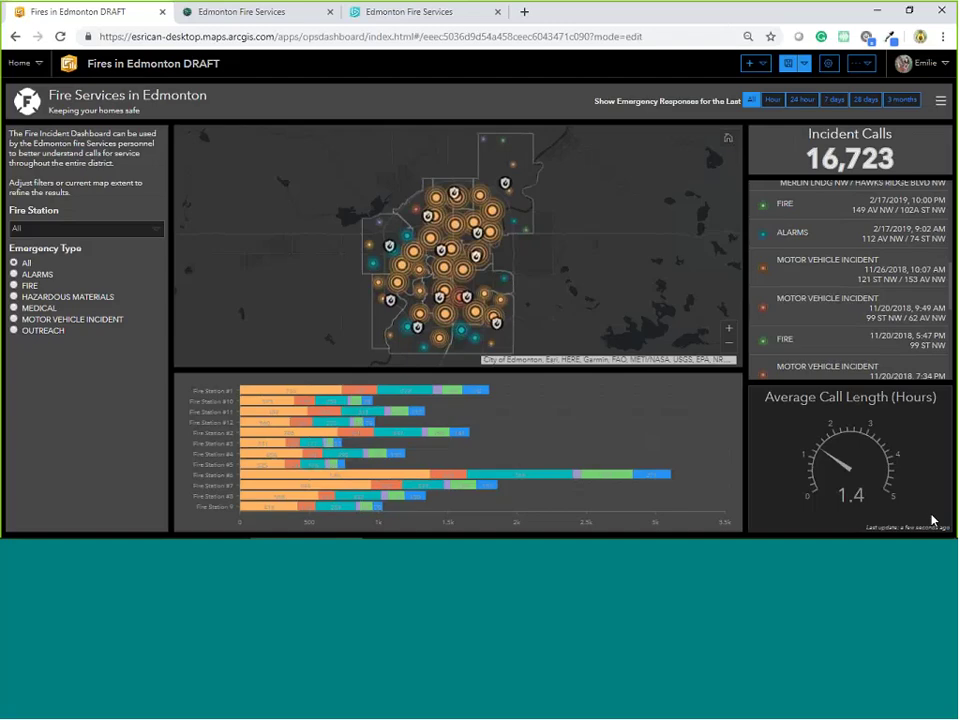
Filter the dashboard to emergency responses from the last 7 days.
{"action": "mouse_move", "coordinate": [762, 410]}
{"action": "left_click", "coordinate": [829, 101]}
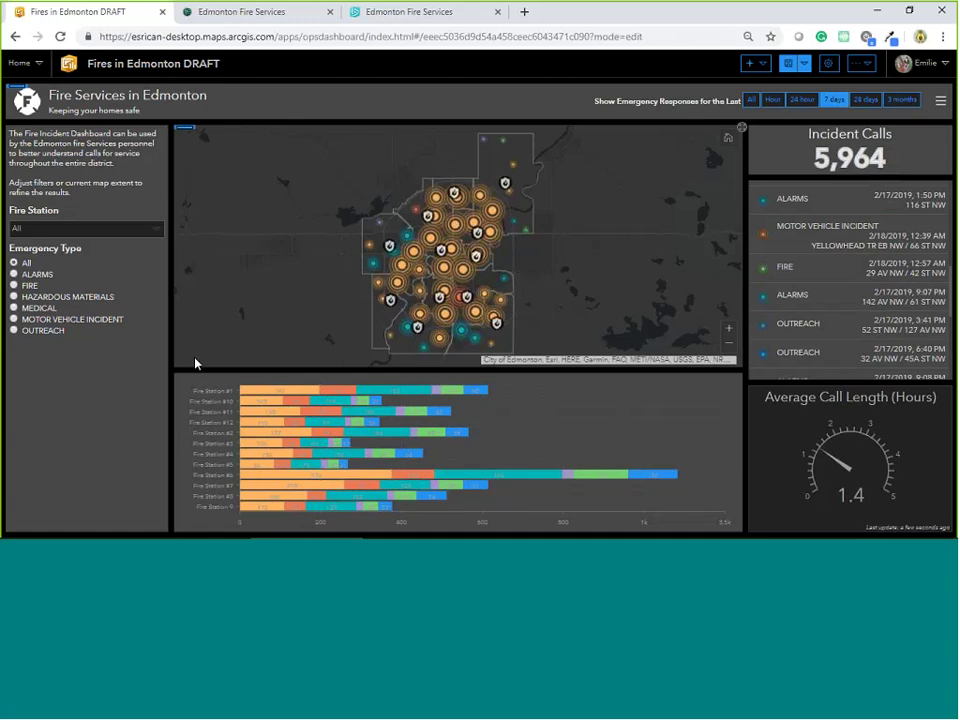
Show emergency responses from the last 28 days and filter them to Fire Station #10.
{"action": "left_click", "coordinate": [865, 100]}
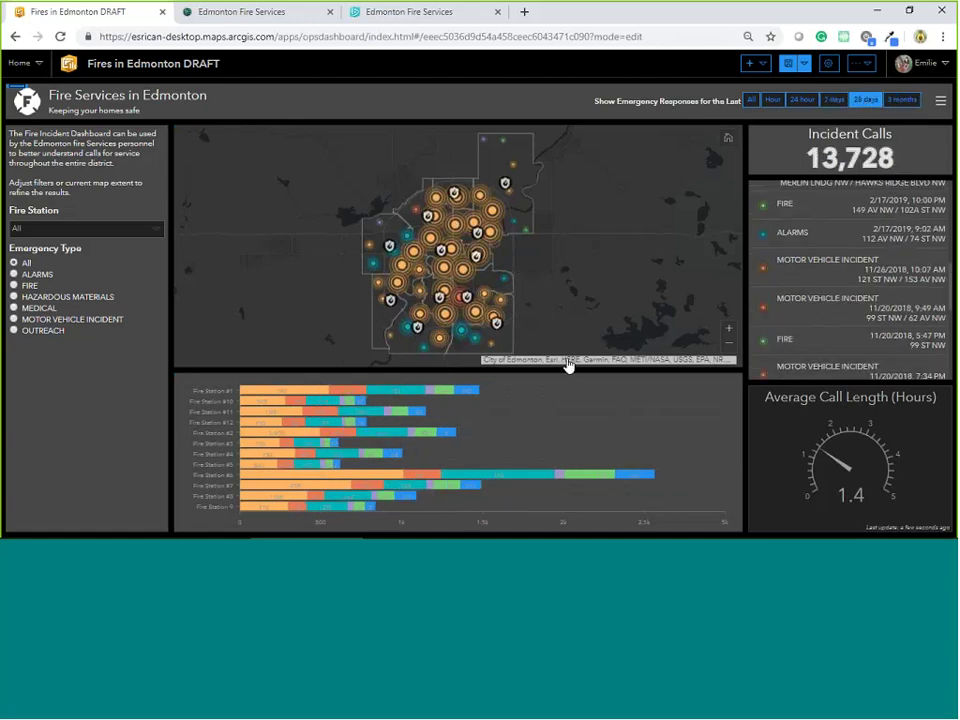
{"action": "left_click", "coordinate": [94, 230]}
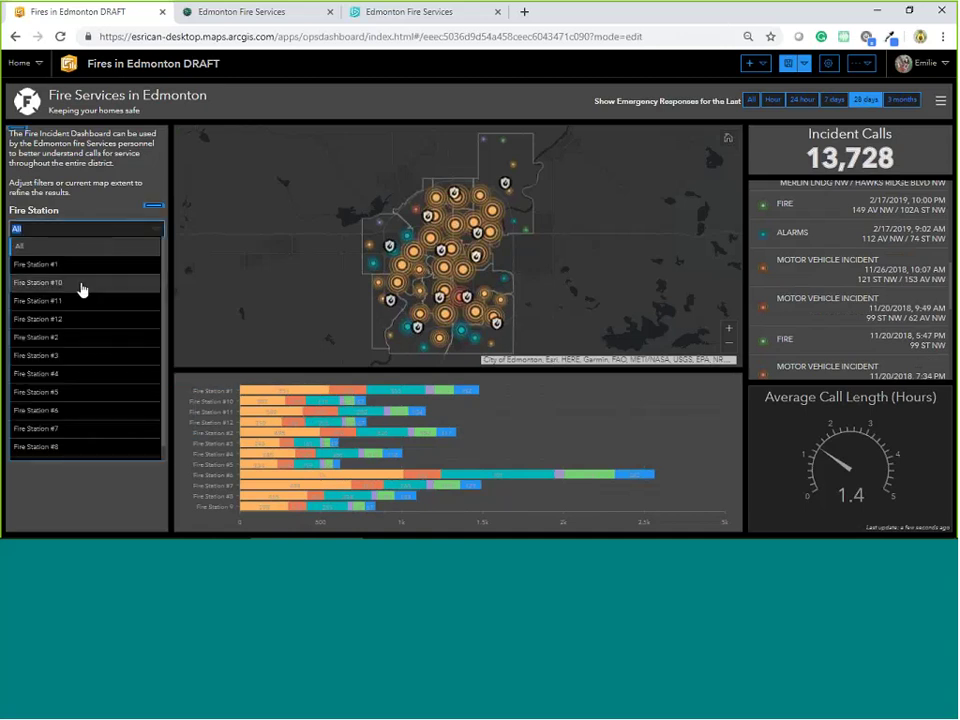
{"action": "left_click", "coordinate": [82, 288]}
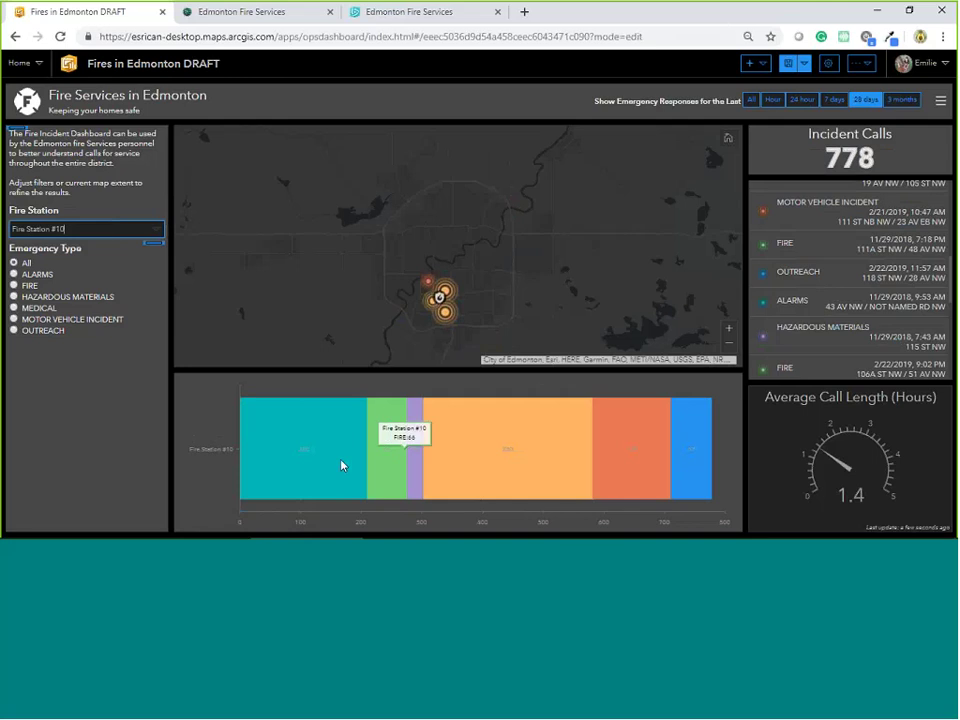
{"action": "scroll", "coordinate": [440, 308], "scroll_direction": "up", "scroll_amount": 2}
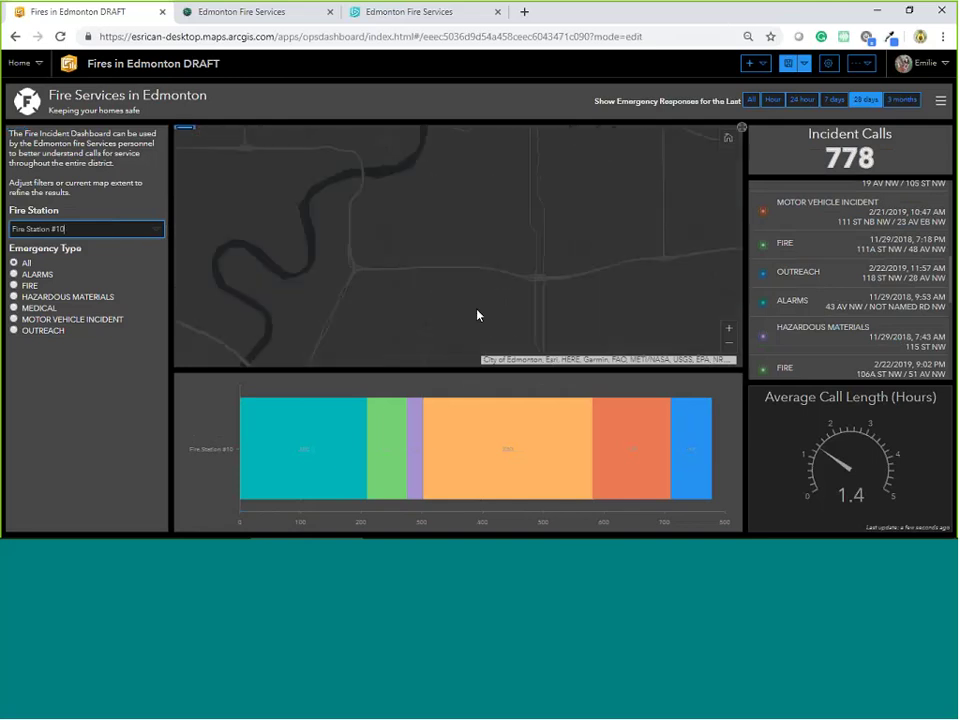
{"action": "scroll", "coordinate": [474, 285], "scroll_direction": "up", "scroll_amount": 3}
{"action": "scroll", "coordinate": [698, 146], "scroll_direction": "down", "scroll_amount": 5}
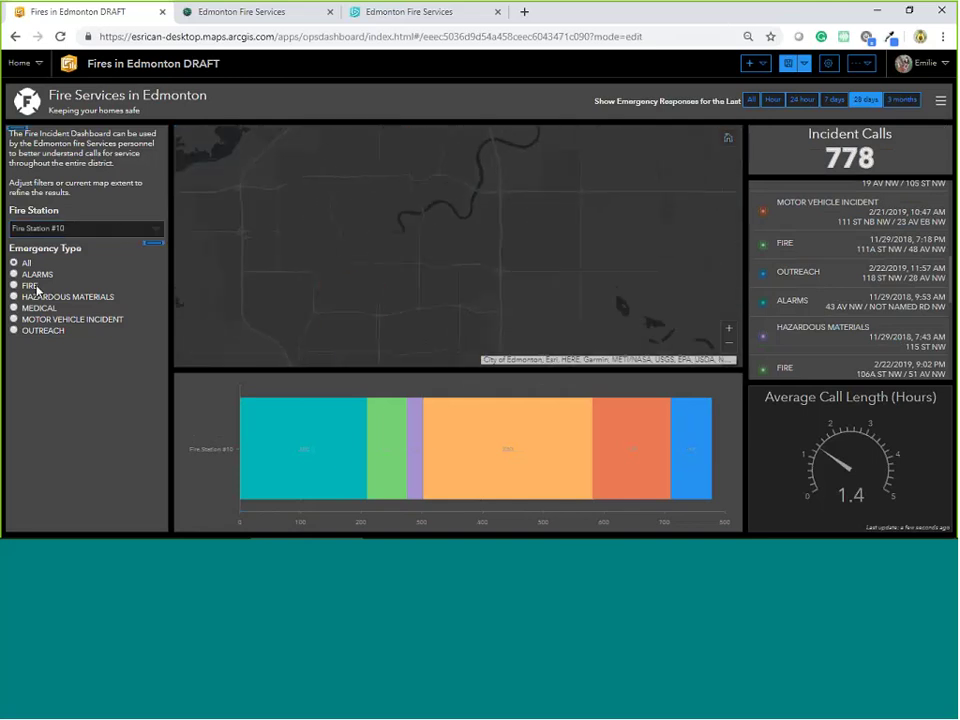
Reset the Fire Station filter to All.
{"action": "left_click", "coordinate": [100, 229]}
{"action": "type", "text": "All"}
{"action": "key", "text": "Return"}
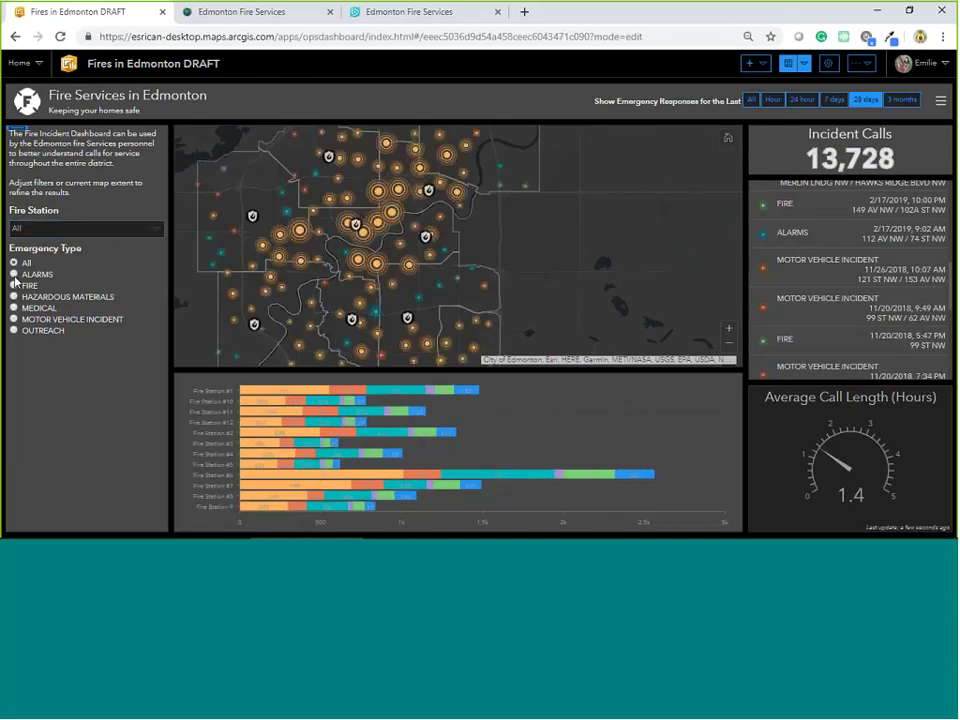
Test the Emergency Type filter with OUTREACH and MOTOR VEHICLE INCIDENT, and set it back to All.
{"action": "left_click", "coordinate": [14, 330]}
{"action": "left_click_drag", "start_coordinate": [434, 272], "coordinate": [448, 278]}
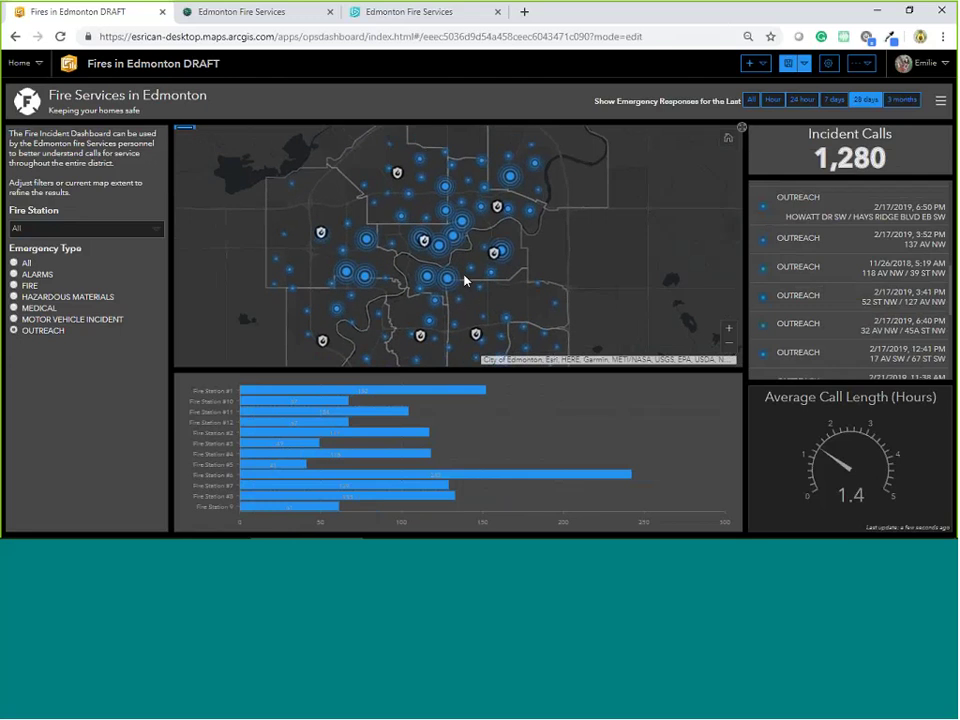
{"action": "scroll", "coordinate": [465, 279], "scroll_direction": "down", "scroll_amount": 2}
{"action": "left_click", "coordinate": [85, 319]}
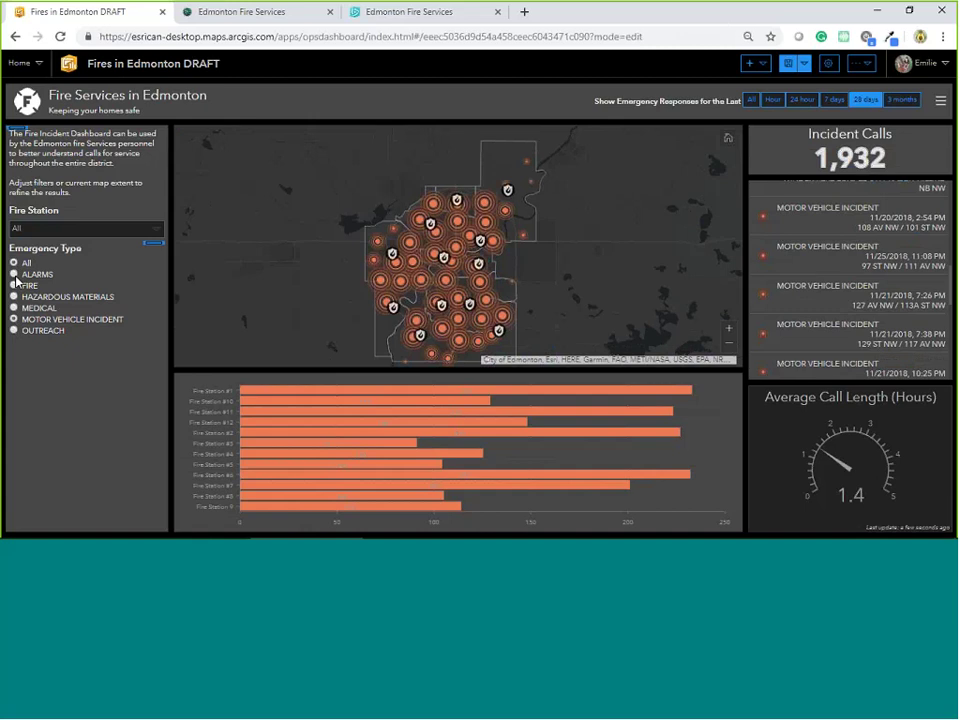
{"action": "left_click", "coordinate": [14, 264]}
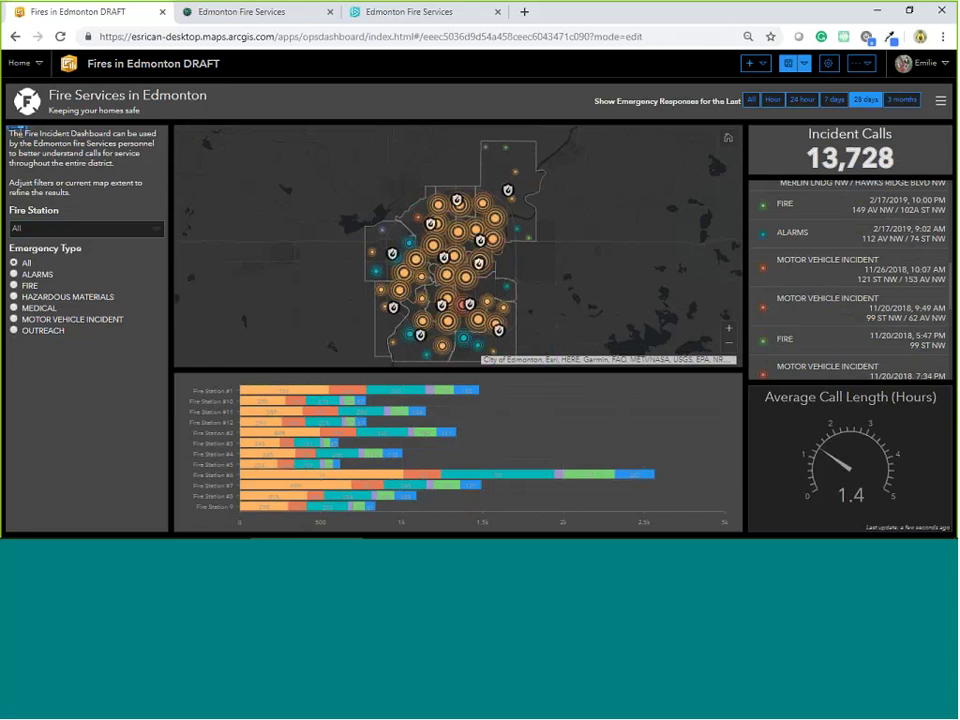
Add a category selector to the side panel using grouped values from the Edmonton Fire Services - Emergency Response History layer.
{"action": "left_click", "coordinate": [17, 148]}
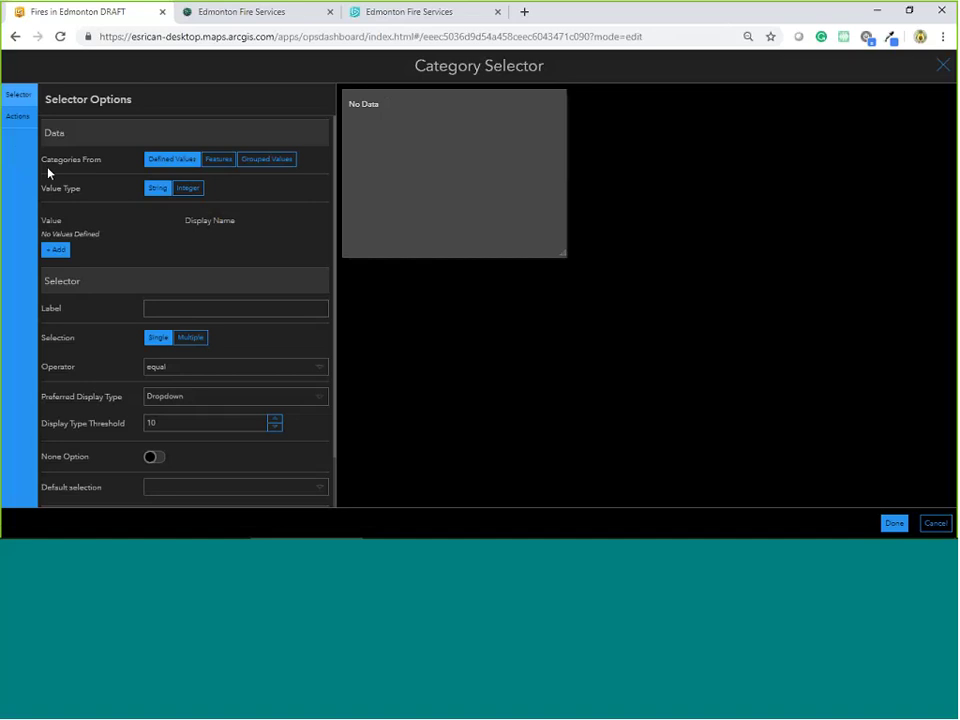
{"action": "left_click", "coordinate": [264, 163]}
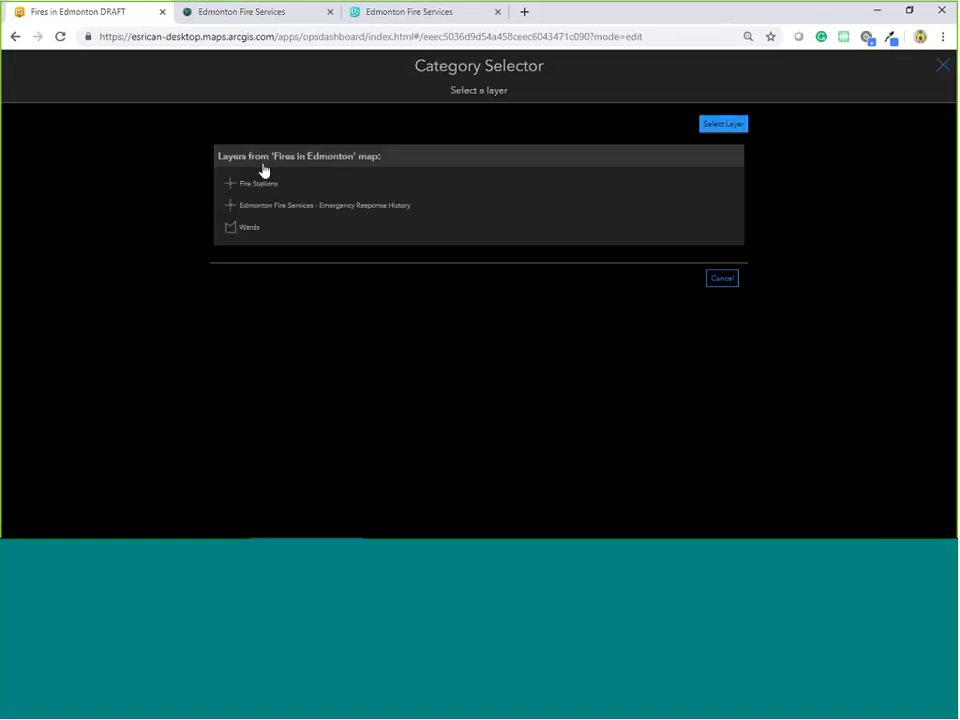
{"action": "left_click", "coordinate": [281, 207]}
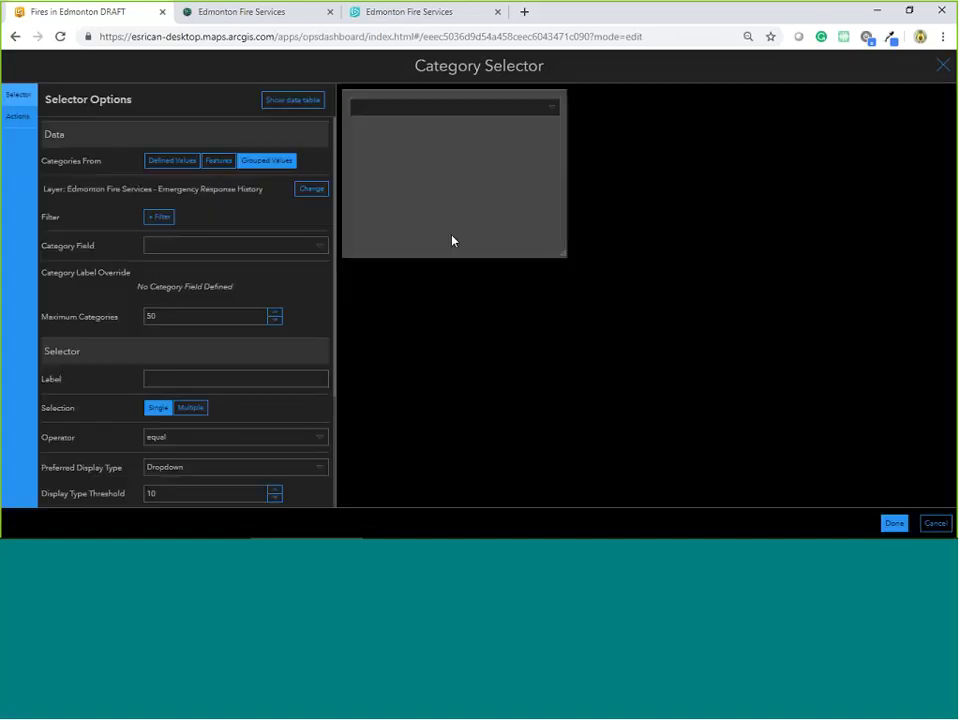
Set the selector's category field to WeekDay and preview its list of days.
{"action": "left_click", "coordinate": [172, 246]}
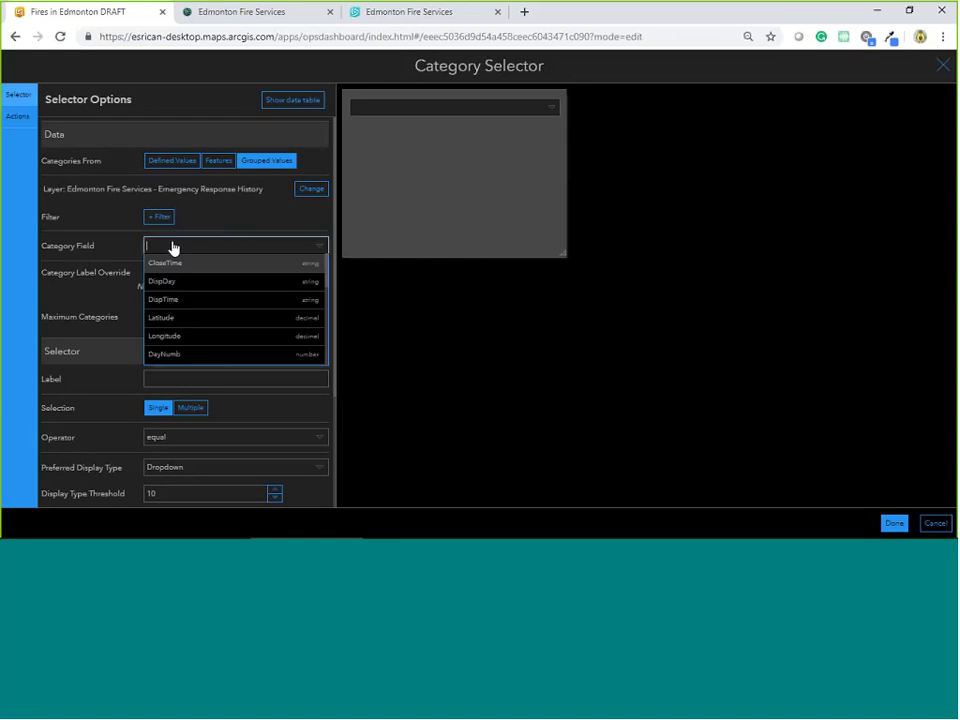
{"action": "scroll", "coordinate": [192, 312], "scroll_direction": "down", "scroll_amount": 5}
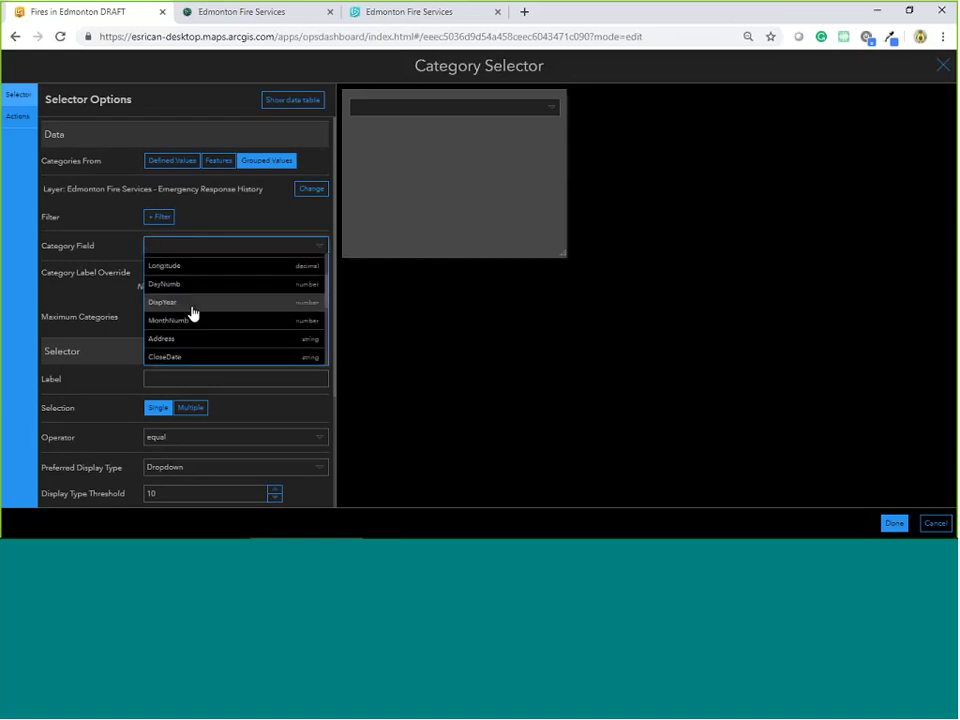
{"action": "scroll", "coordinate": [189, 343], "scroll_direction": "down", "scroll_amount": 2}
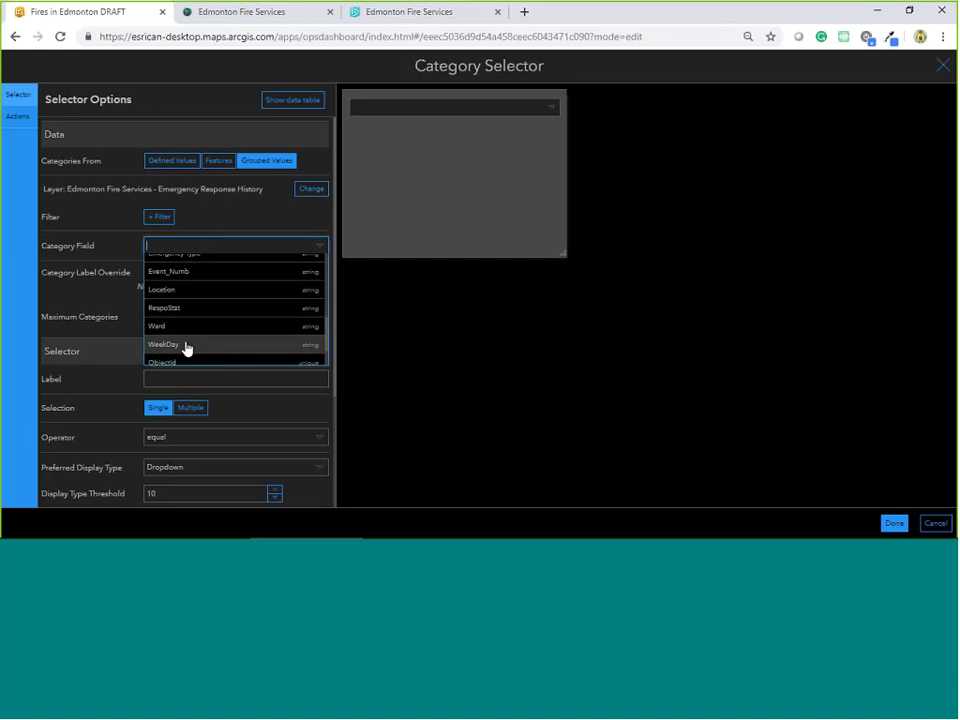
{"action": "left_click", "coordinate": [184, 347]}
{"action": "scroll", "coordinate": [195, 295], "scroll_direction": "down", "scroll_amount": 4}
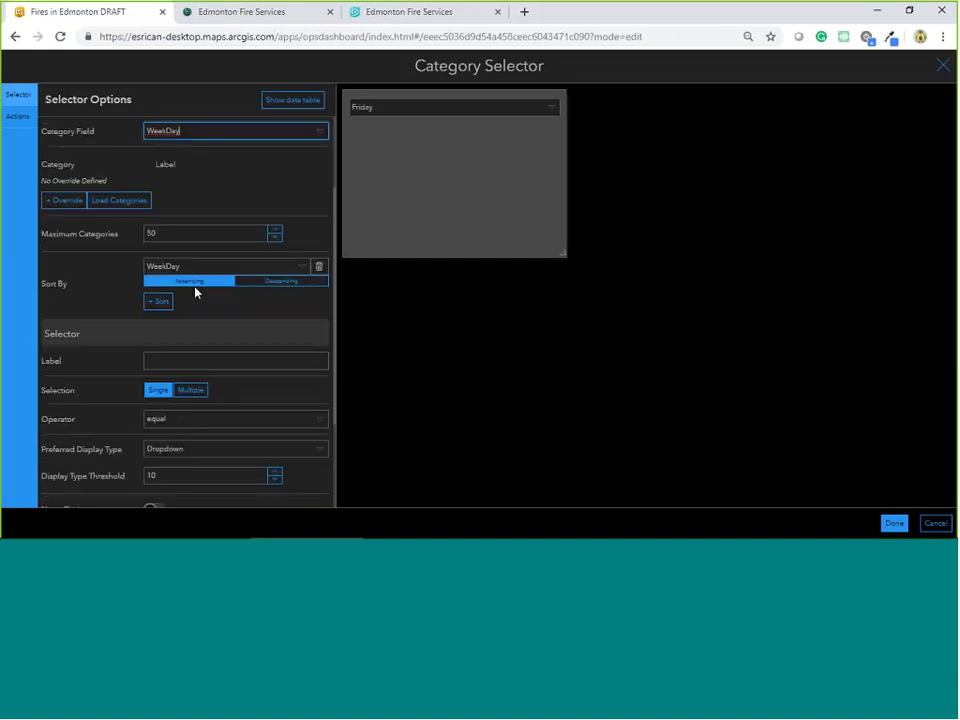
{"action": "left_click", "coordinate": [467, 108]}
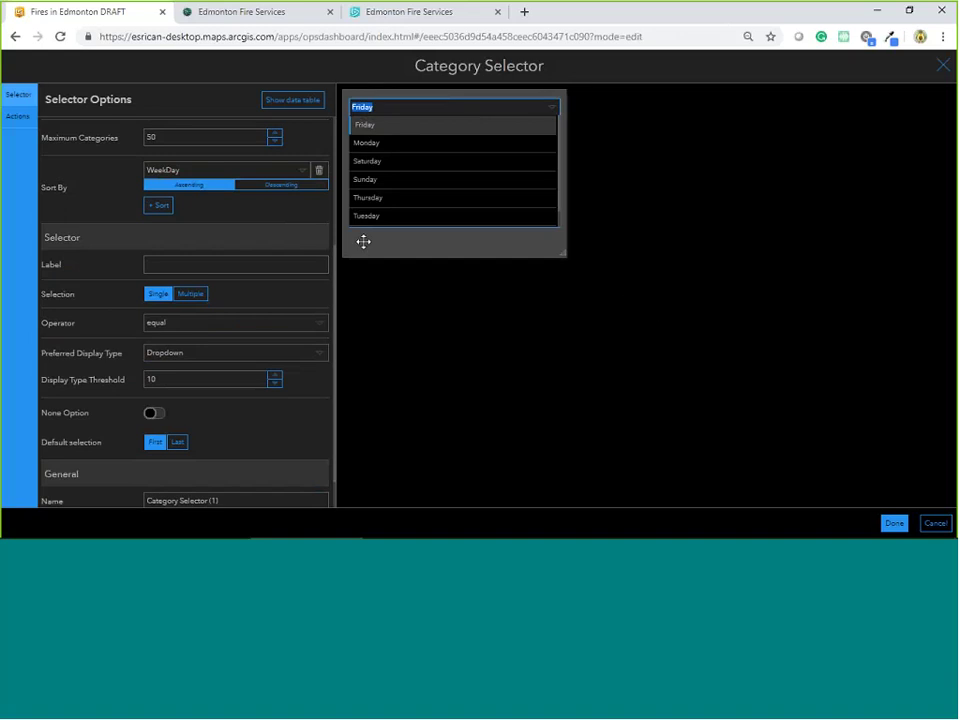
{"action": "left_click", "coordinate": [363, 241]}
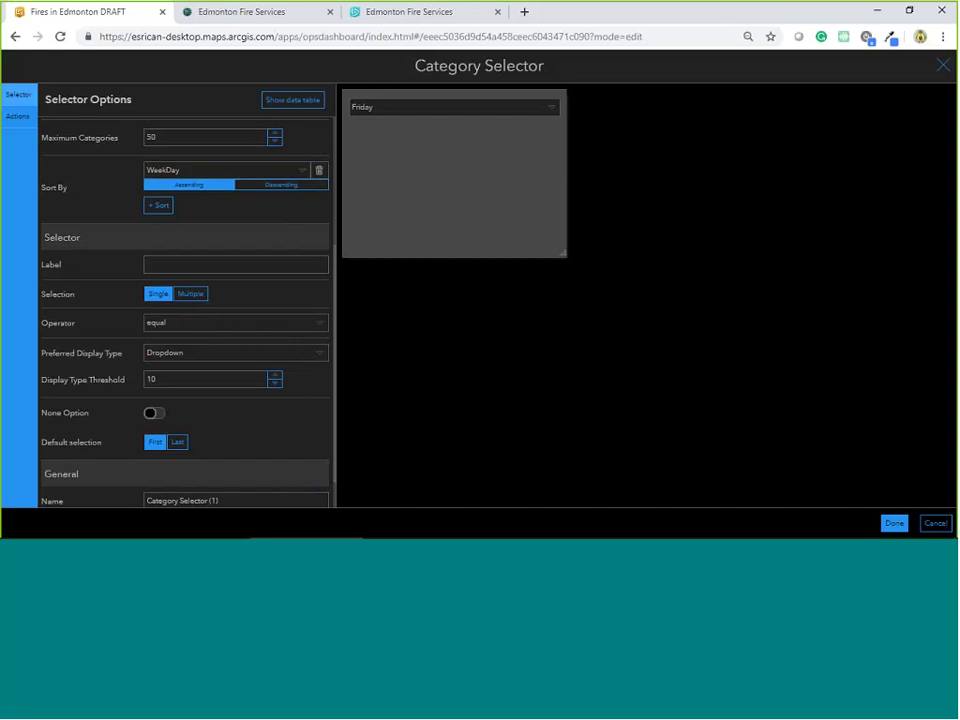
Enable the selector's None option with the label All and add the selector to the dashboard.
{"action": "scroll", "coordinate": [215, 390], "scroll_direction": "down", "scroll_amount": 1}
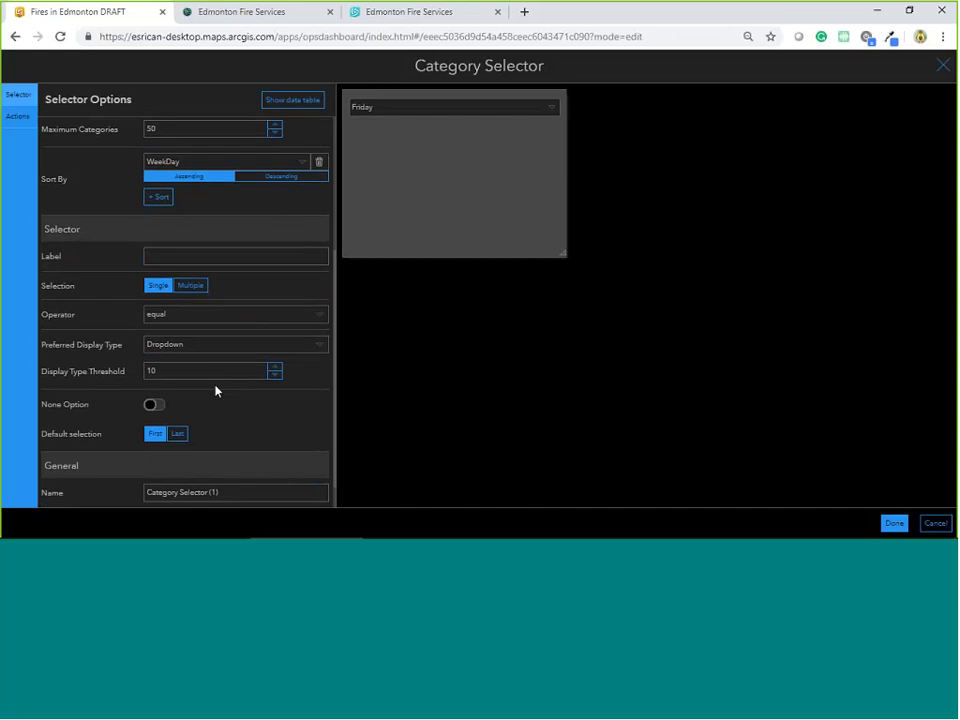
{"action": "left_click", "coordinate": [155, 372]}
{"action": "double_click", "coordinate": [192, 417]}
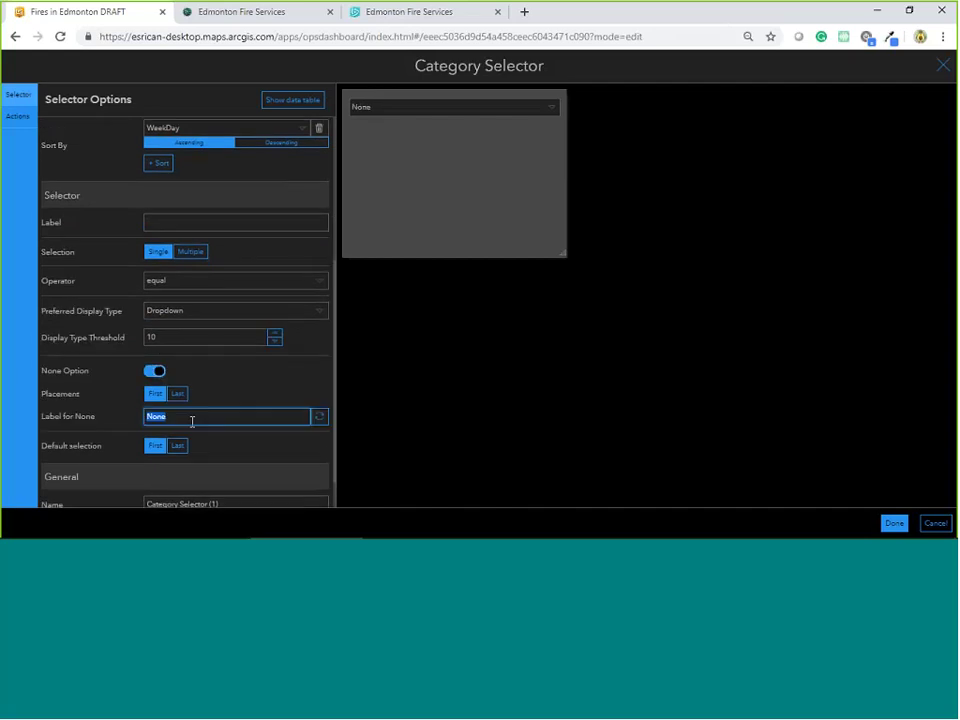
{"action": "type", "text": "All"}
{"action": "key", "text": "Tab"}
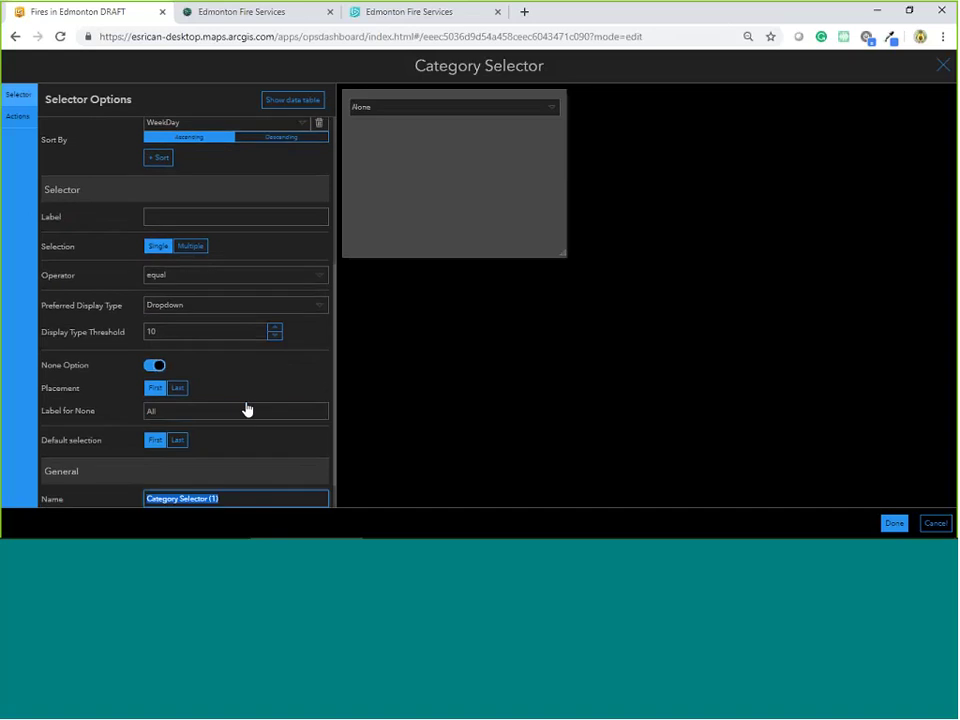
{"action": "left_click", "coordinate": [894, 523]}
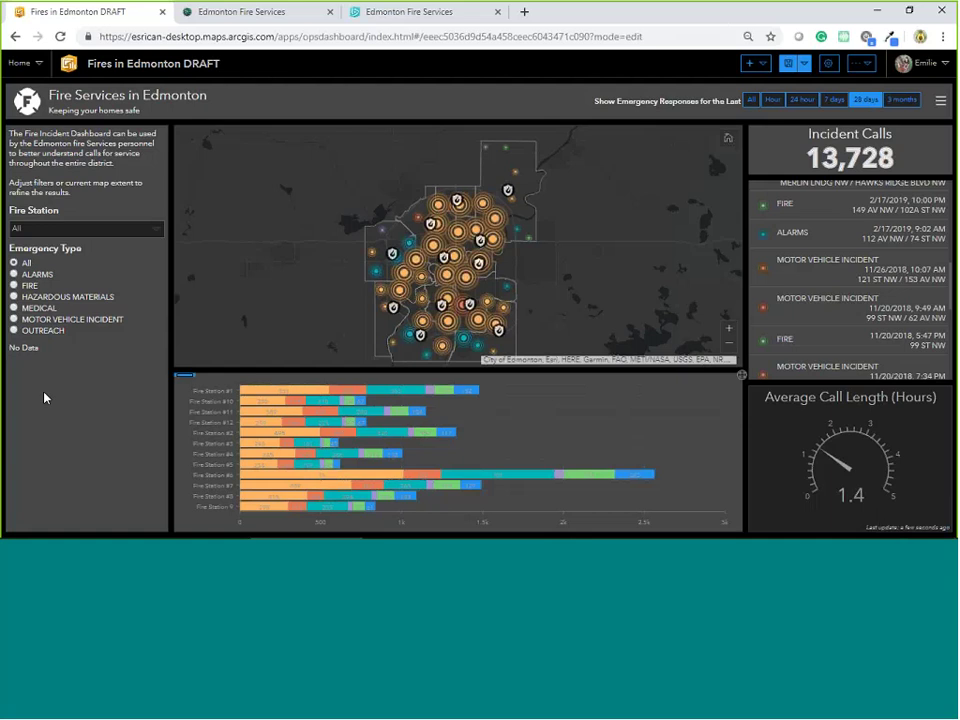
Test the new weekday selector by choosing Monday.
{"action": "left_click", "coordinate": [110, 351]}
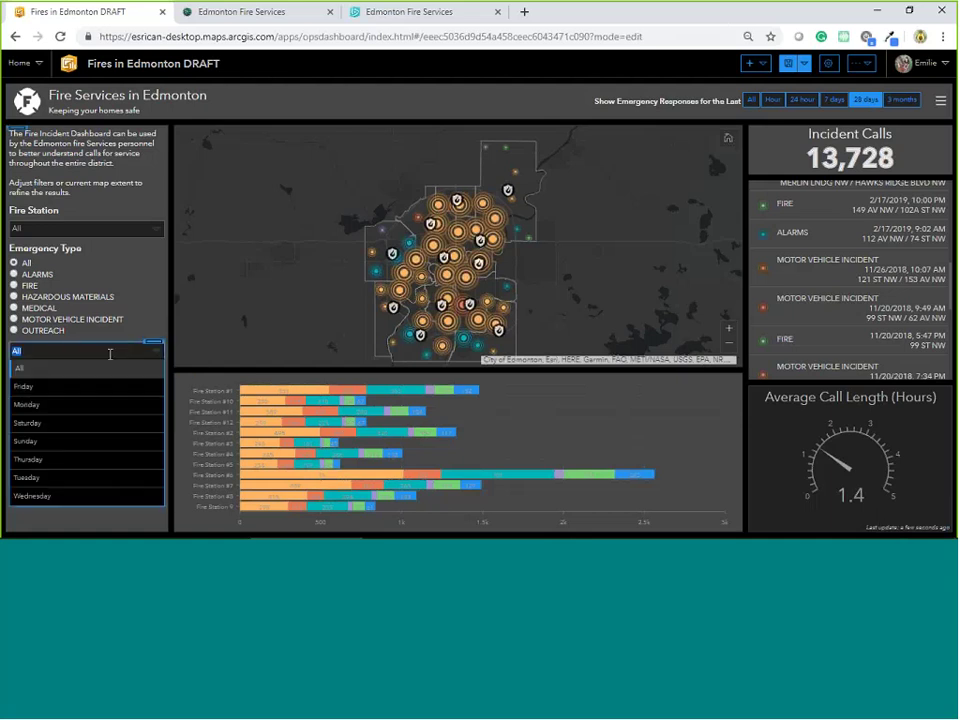
{"action": "left_click", "coordinate": [53, 405]}
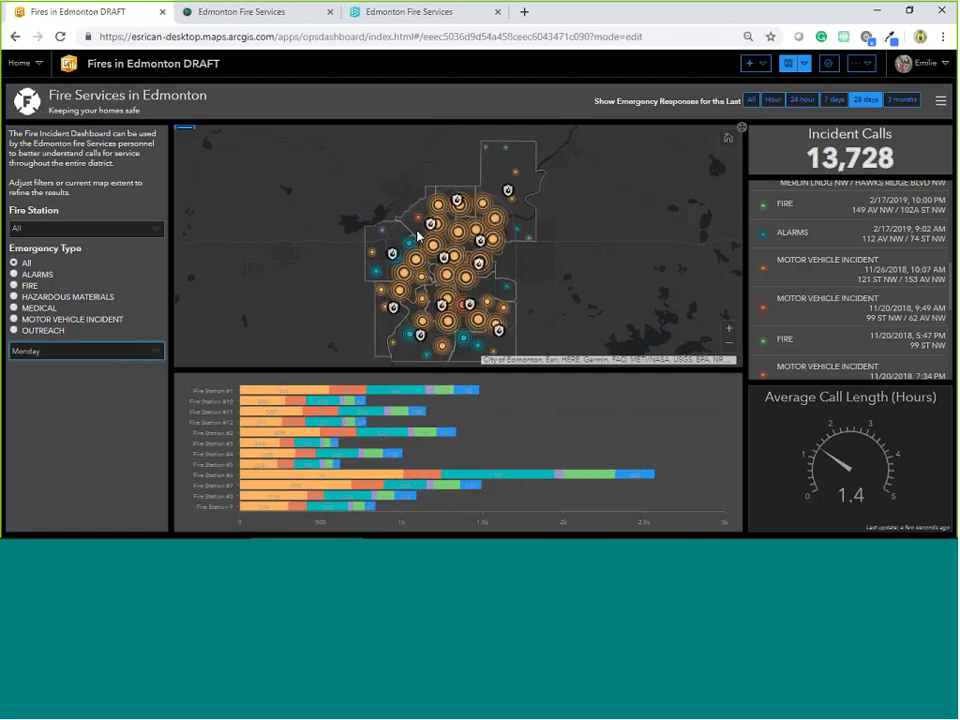
Reopen the weekday selector's configuration and label it Day of the Week.
{"action": "mouse_move", "coordinate": [150, 350]}
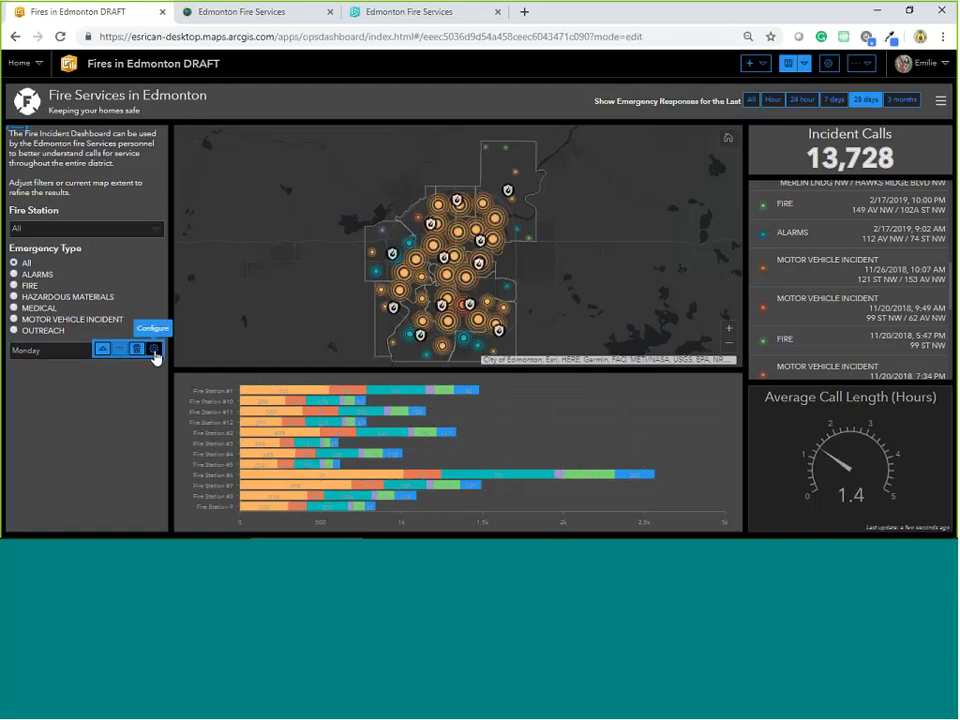
{"action": "left_click", "coordinate": [154, 350]}
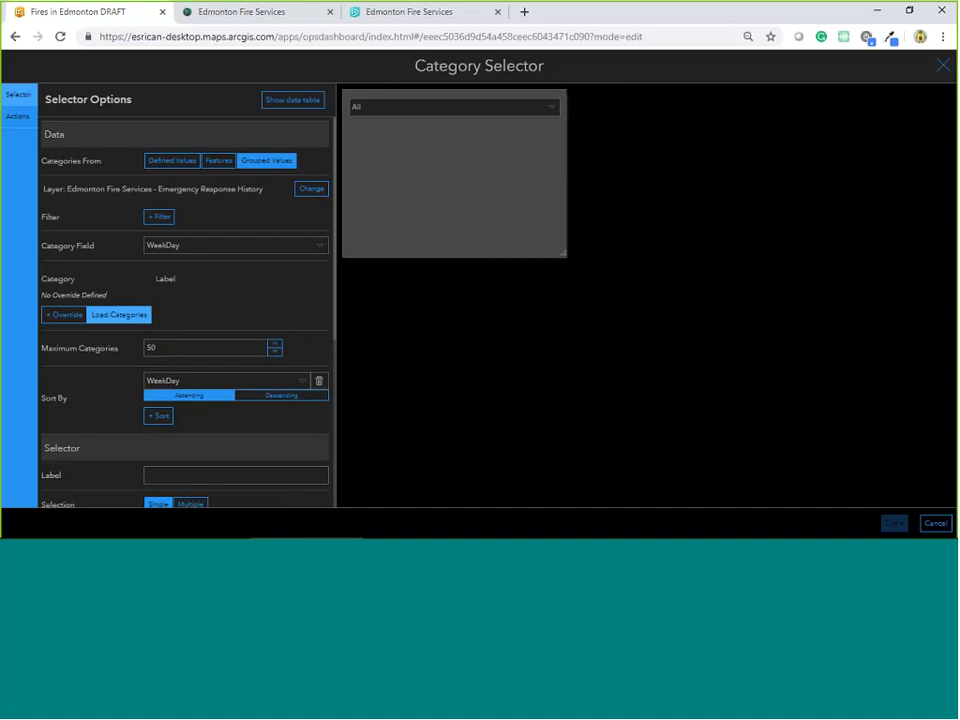
{"action": "scroll", "coordinate": [169, 400], "scroll_direction": "down", "scroll_amount": 2}
{"action": "left_click", "coordinate": [169, 404]}
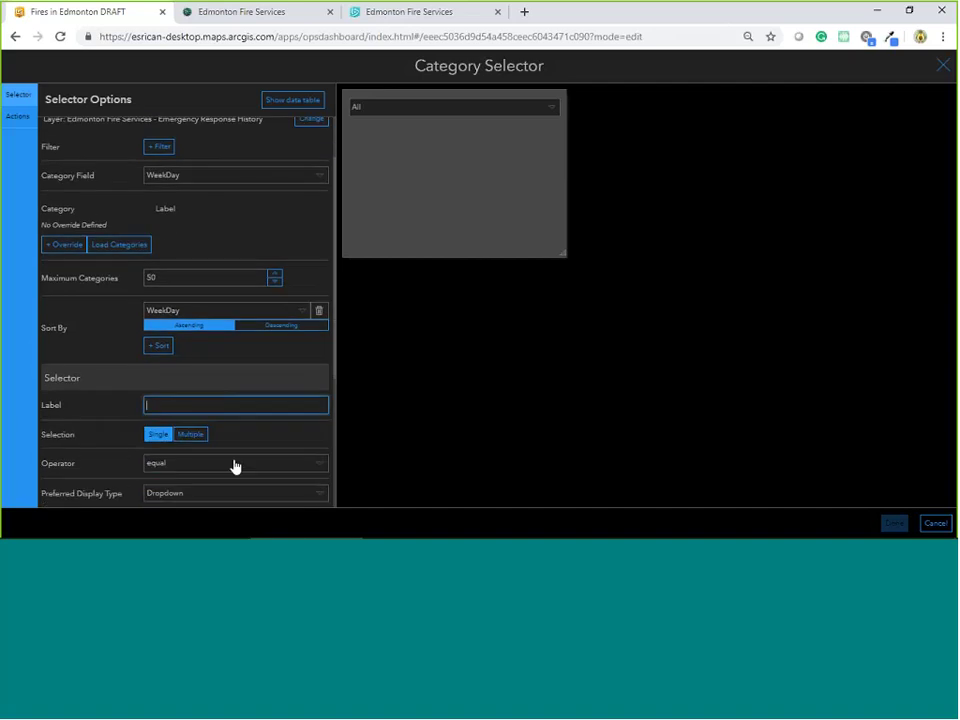
{"action": "type", "text": "Wee"}
{"action": "key", "text": "BackSpace"}
{"action": "key", "text": "BackSpace"}
{"action": "key", "text": "BackSpace"}
{"action": "type", "text": "Day of the Week"}
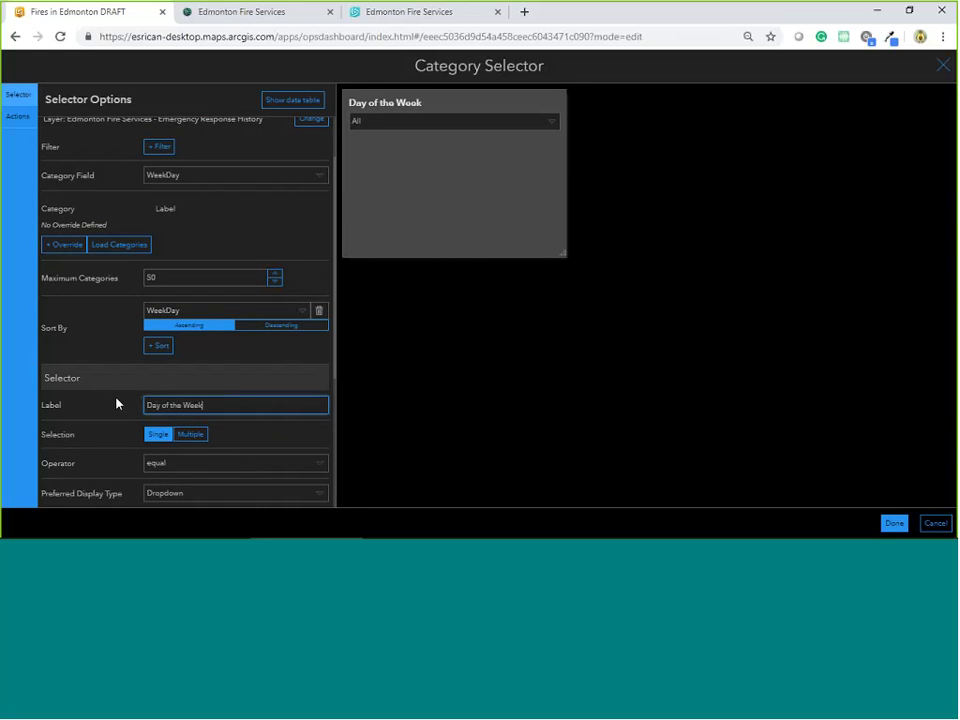
{"action": "left_click", "coordinate": [140, 399]}
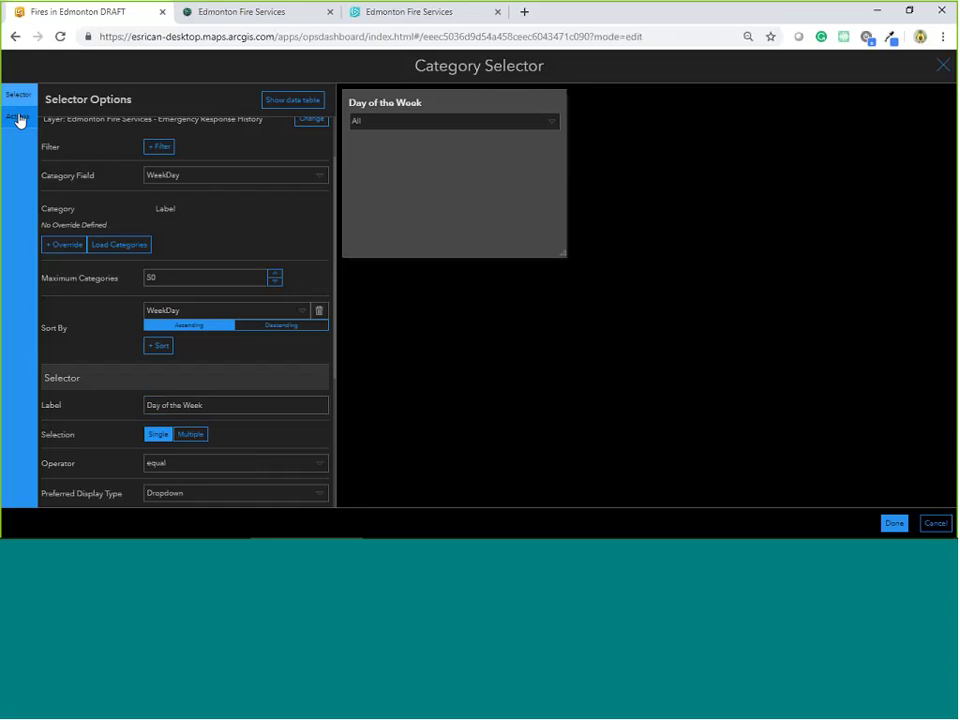
Make the Day of the Week selector filter the Incident Calls, List of all emergencies and Fire Station Bar Chart elements.
{"action": "left_click", "coordinate": [17, 118]}
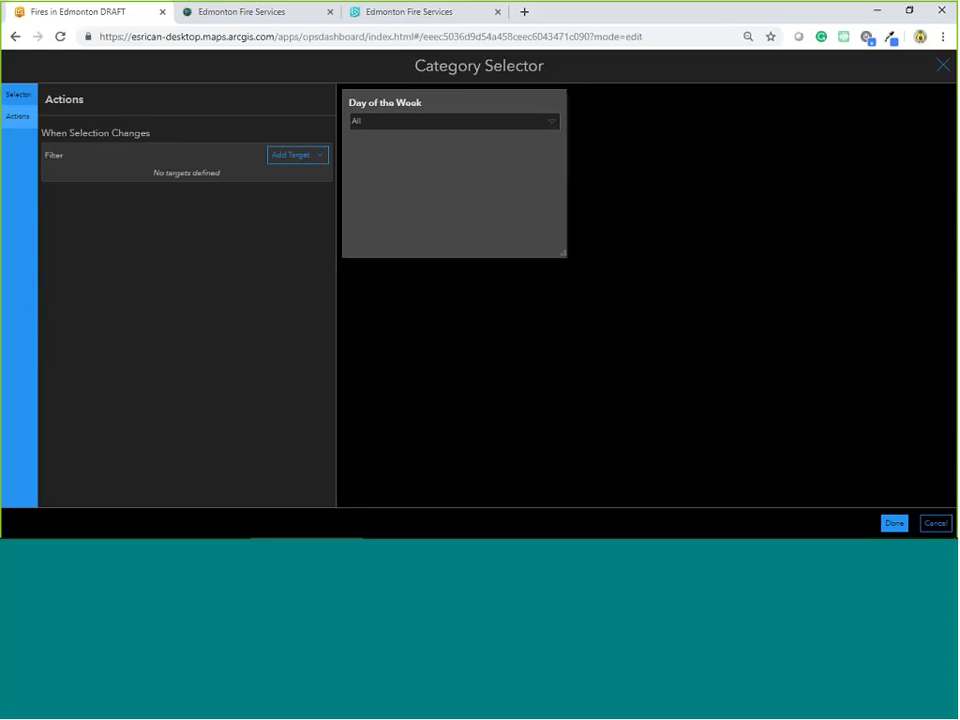
{"action": "left_click", "coordinate": [291, 162]}
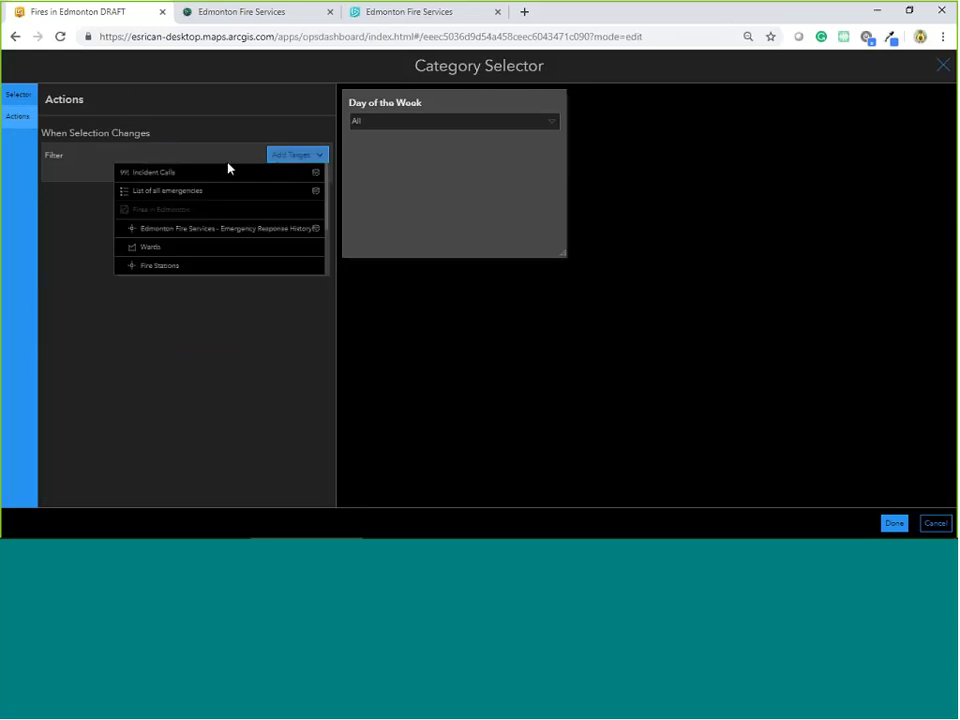
{"action": "left_click", "coordinate": [161, 179]}
{"action": "left_click", "coordinate": [290, 156]}
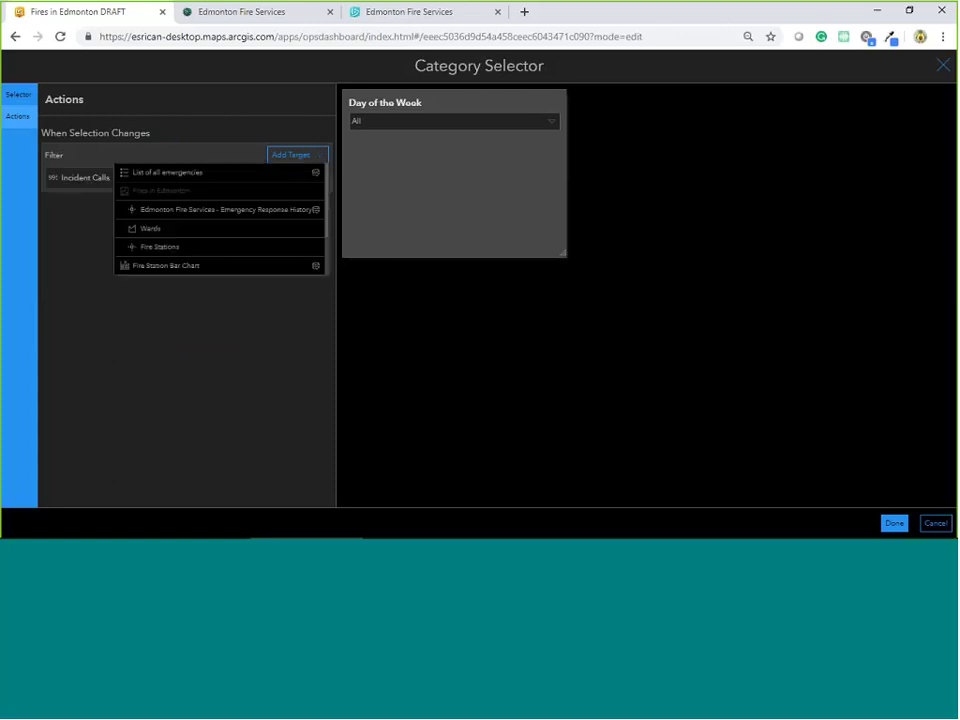
{"action": "left_click", "coordinate": [145, 177]}
{"action": "left_click", "coordinate": [290, 156]}
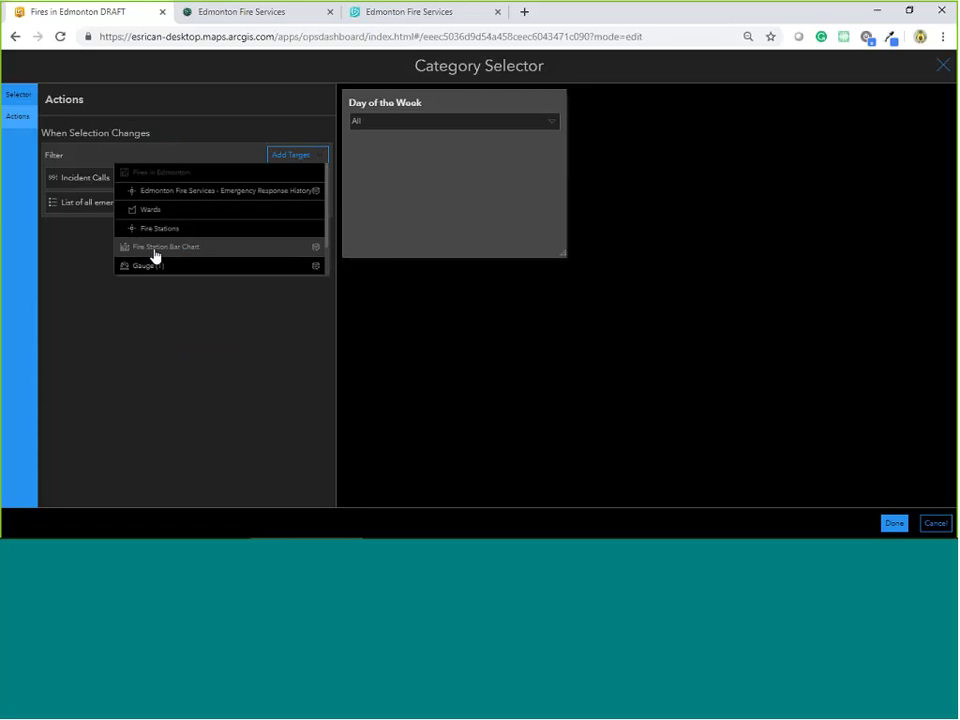
{"action": "left_click", "coordinate": [154, 247]}
Add Gauge (1) and the map's Emergency Response History layer as filter targets and apply the selector configuration.
{"action": "left_click", "coordinate": [292, 155]}
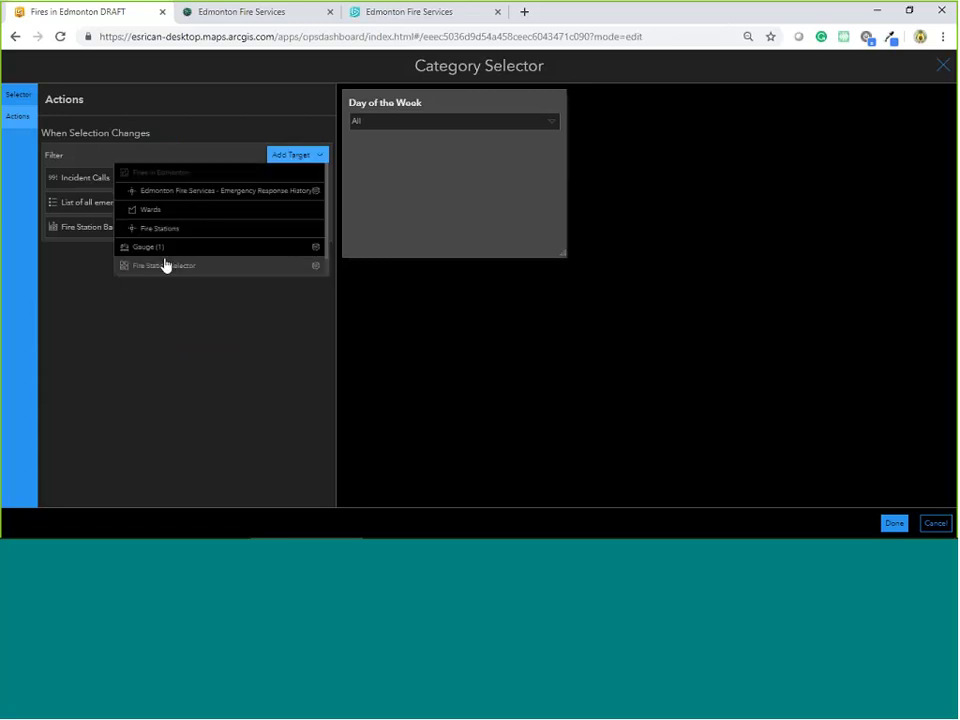
{"action": "left_click", "coordinate": [159, 248]}
{"action": "left_click", "coordinate": [282, 157]}
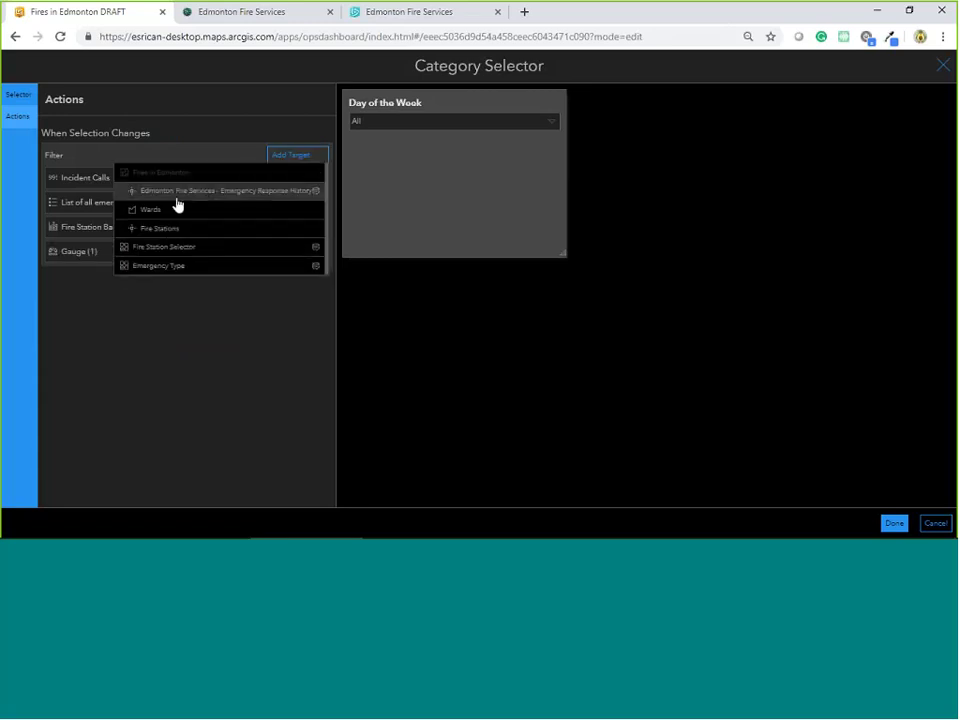
{"action": "left_click", "coordinate": [279, 199]}
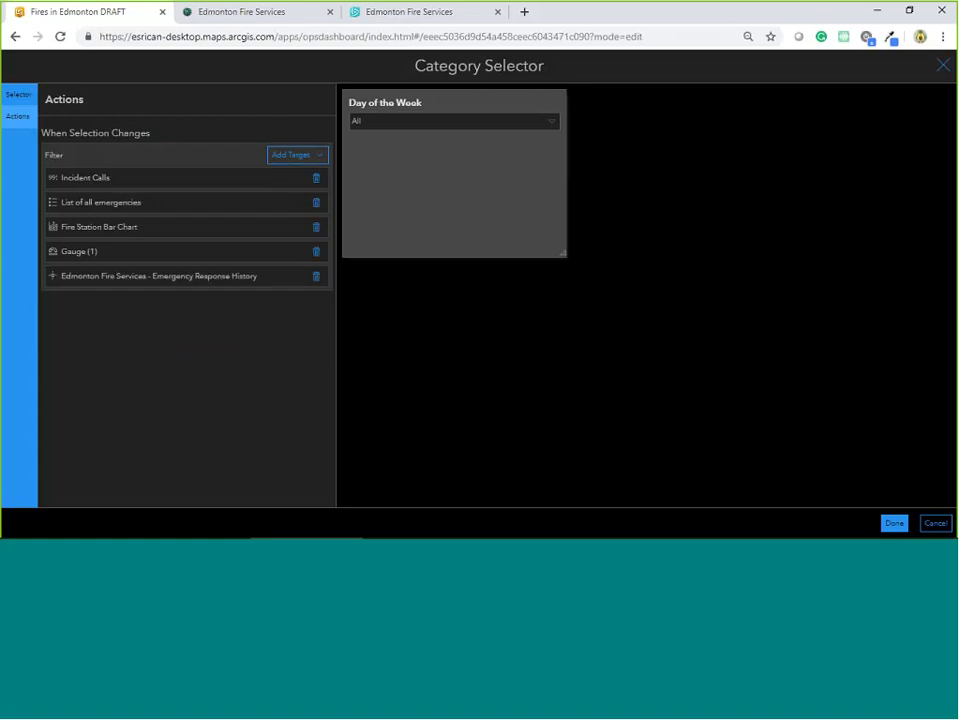
{"action": "left_click", "coordinate": [893, 524]}
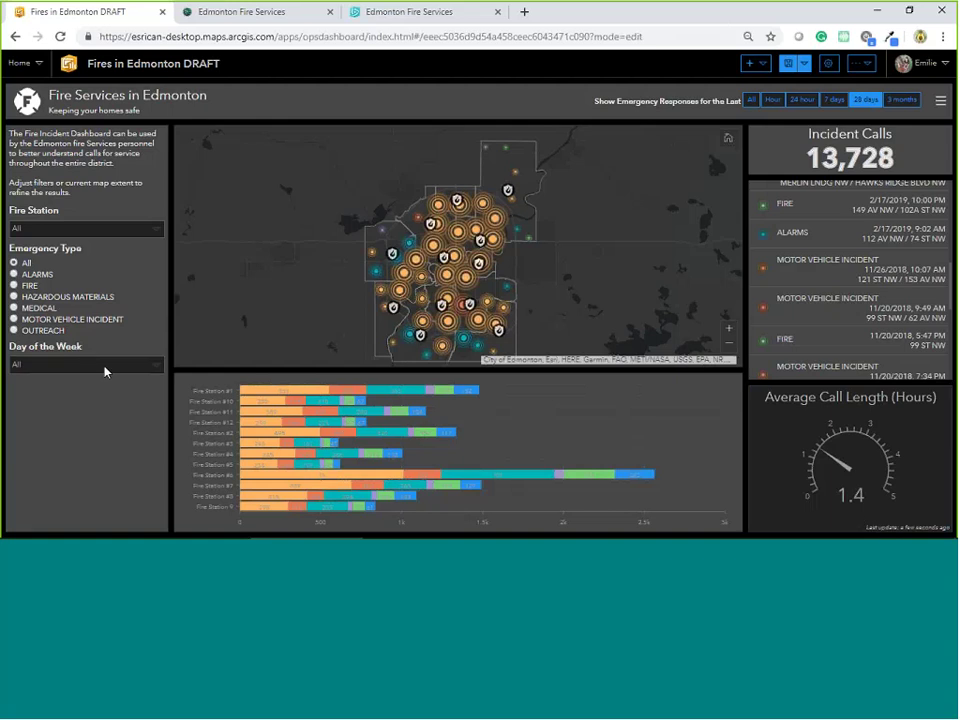
Filter the dashboard by Saturday with the Day of the Week selector and save the dashboard.
{"action": "left_click", "coordinate": [108, 367]}
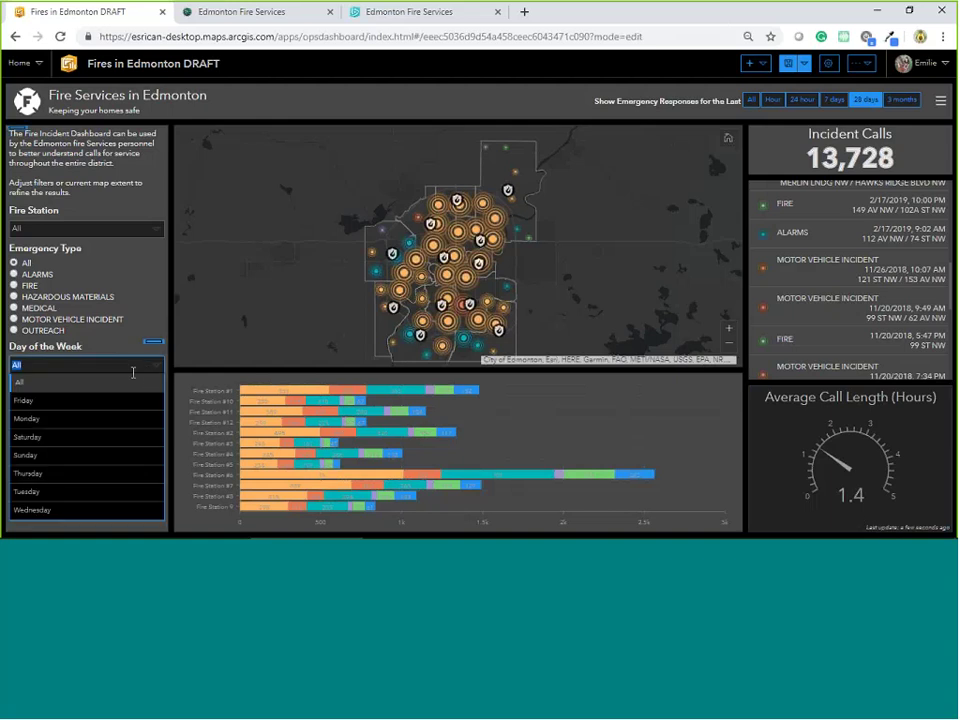
{"action": "left_click", "coordinate": [74, 438]}
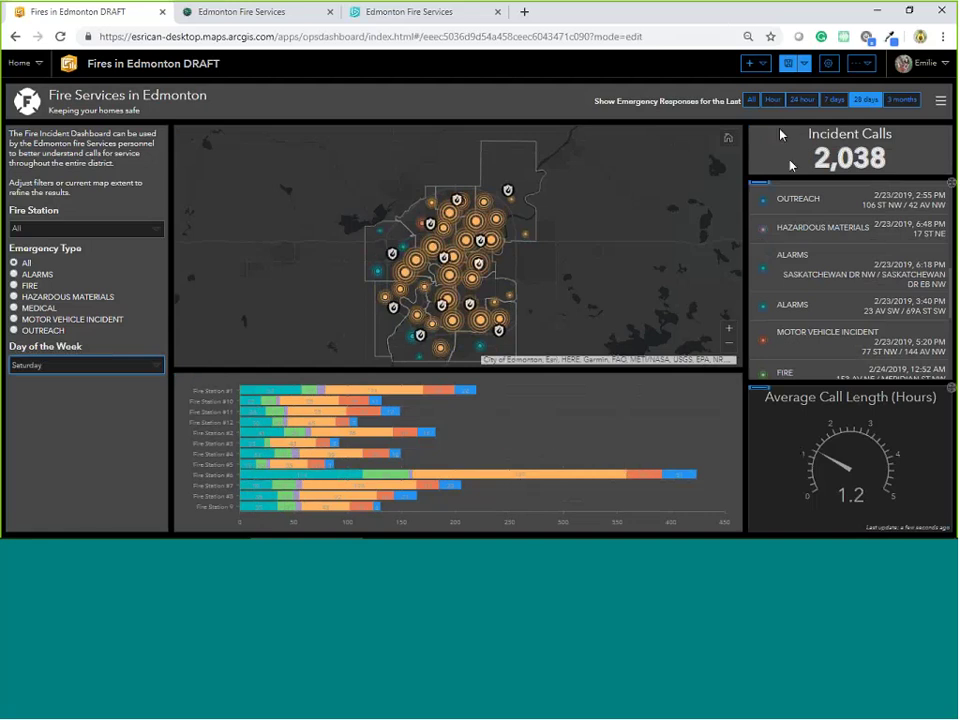
{"action": "left_click", "coordinate": [791, 63]}
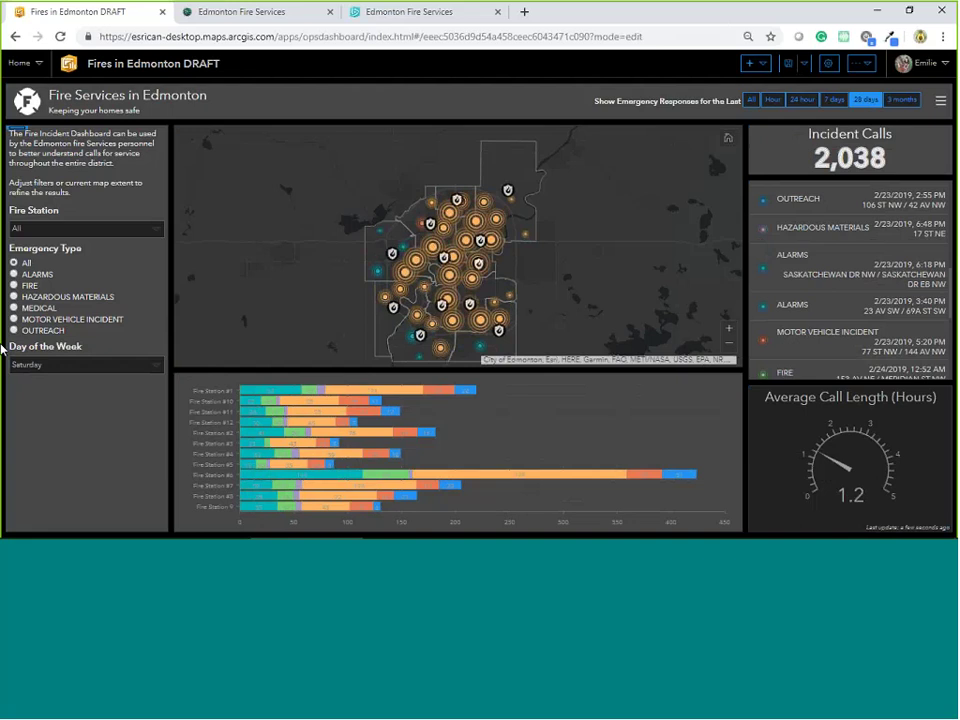
Review the Edmonton Fire Services story map down to its emergencies map, and switch to the Edmonton Fire Services web app.
{"action": "left_click", "coordinate": [263, 15]}
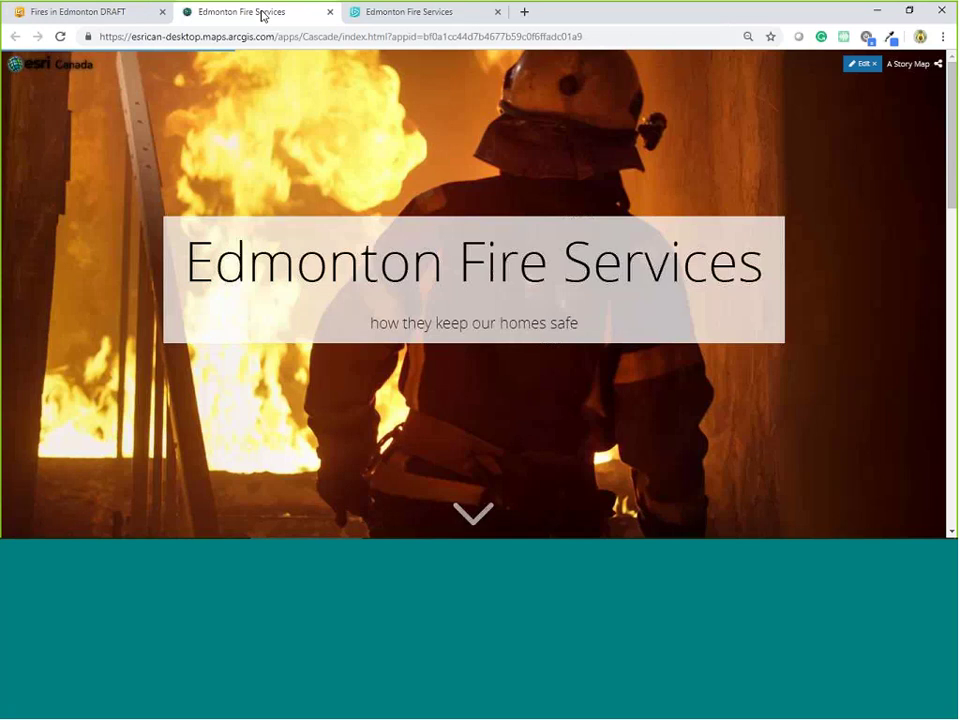
{"action": "scroll", "coordinate": [257, 306], "scroll_direction": "down", "scroll_amount": 3}
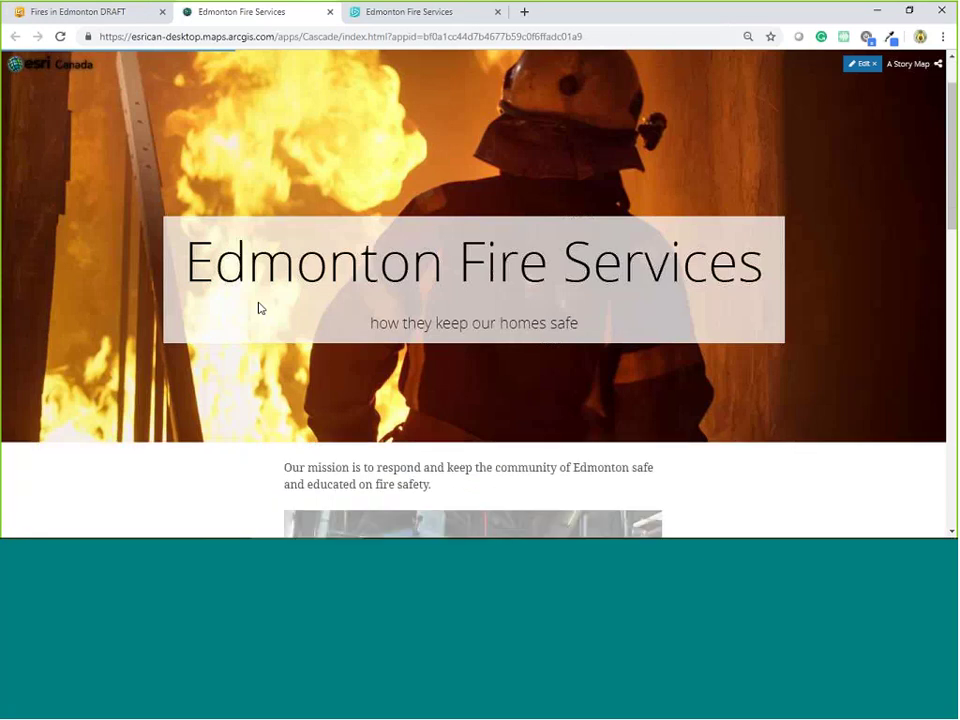
{"action": "scroll", "coordinate": [255, 306], "scroll_direction": "down", "scroll_amount": 8}
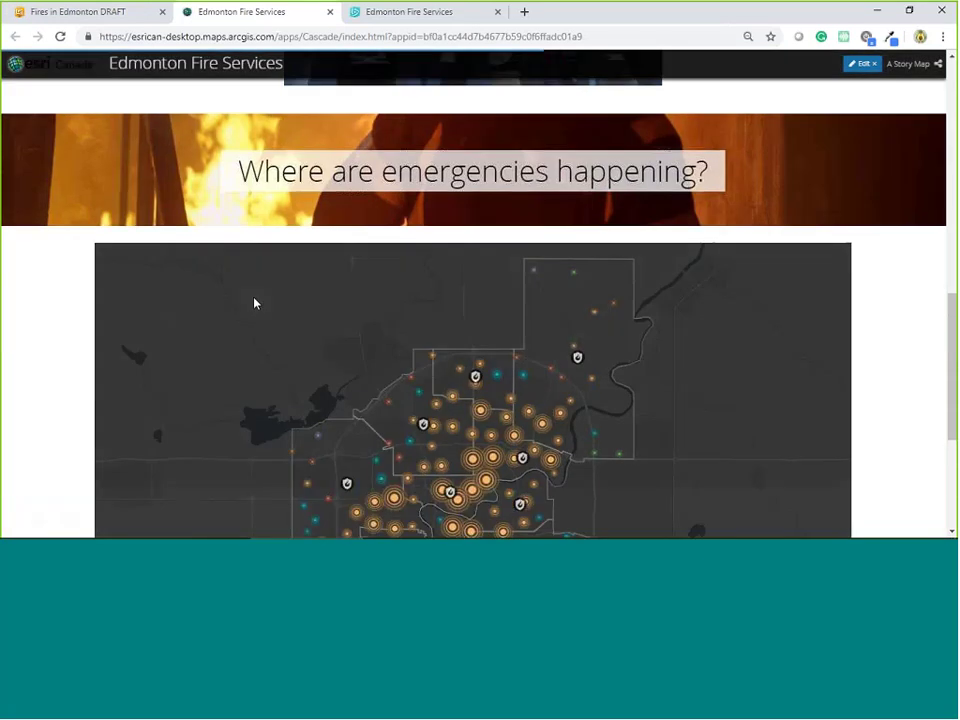
{"action": "scroll", "coordinate": [254, 303], "scroll_direction": "down", "scroll_amount": 1}
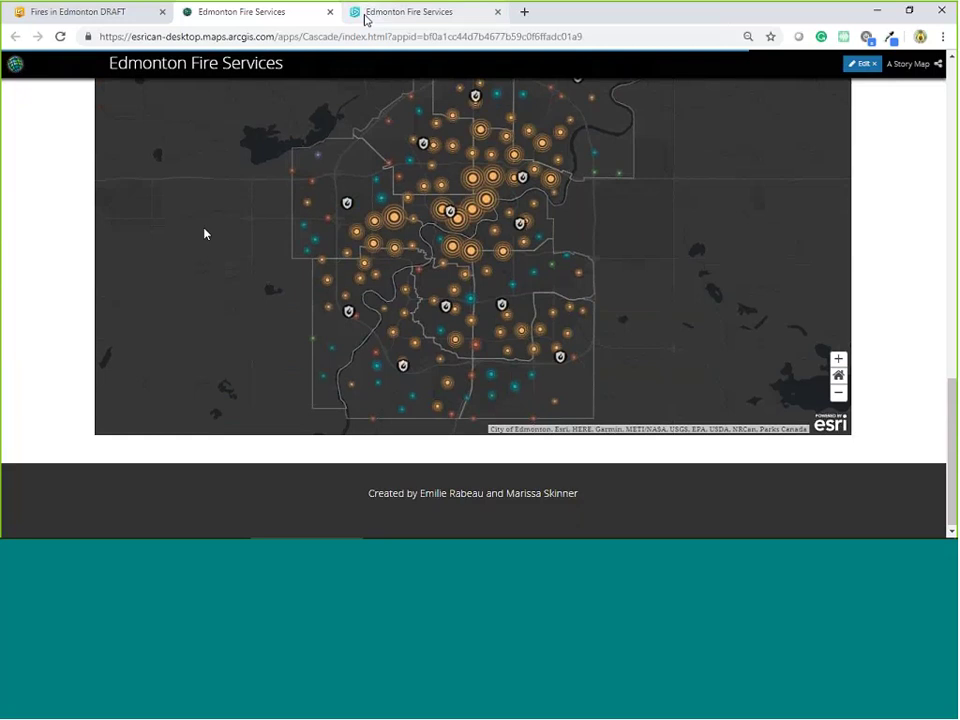
{"action": "left_click", "coordinate": [366, 15]}
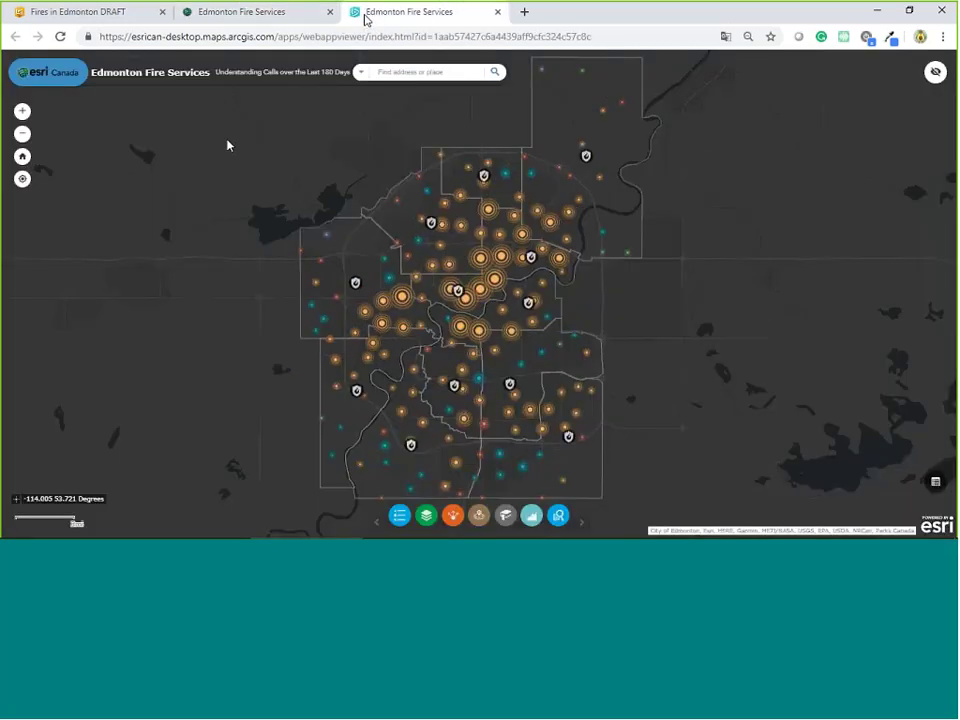